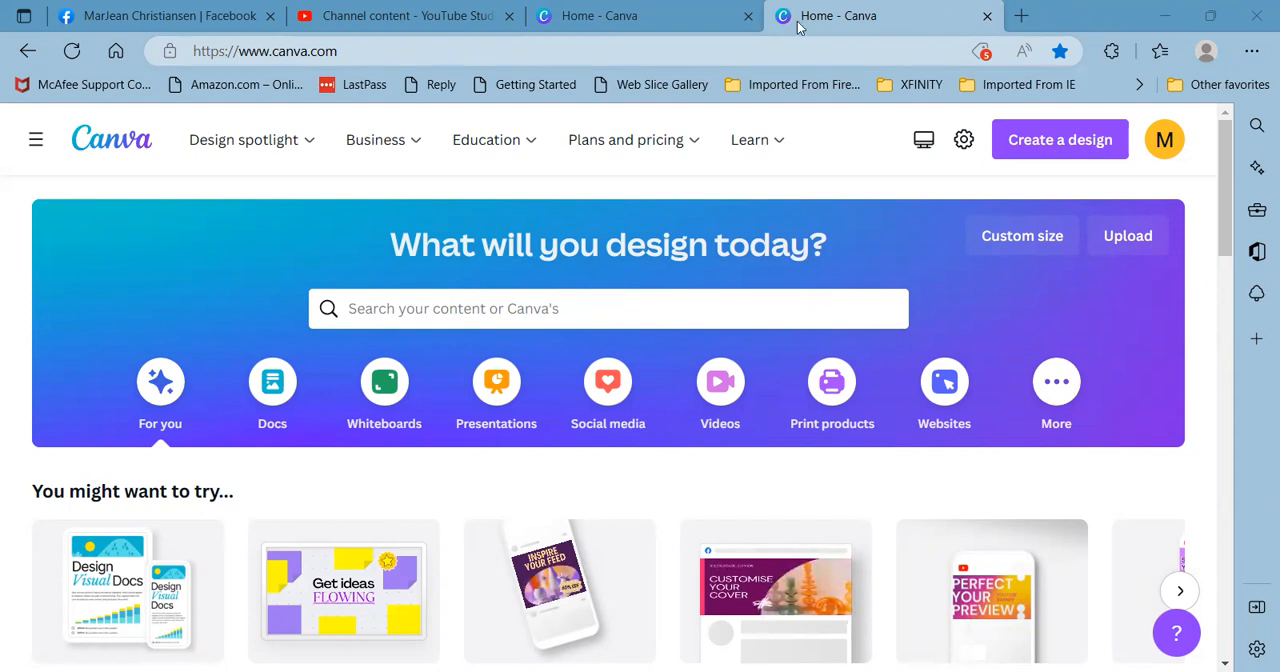
- Check which account is signed in on the Canva home page and close the duplicate Canva tab
{"action": "left_click", "coordinate": [686, 21]}
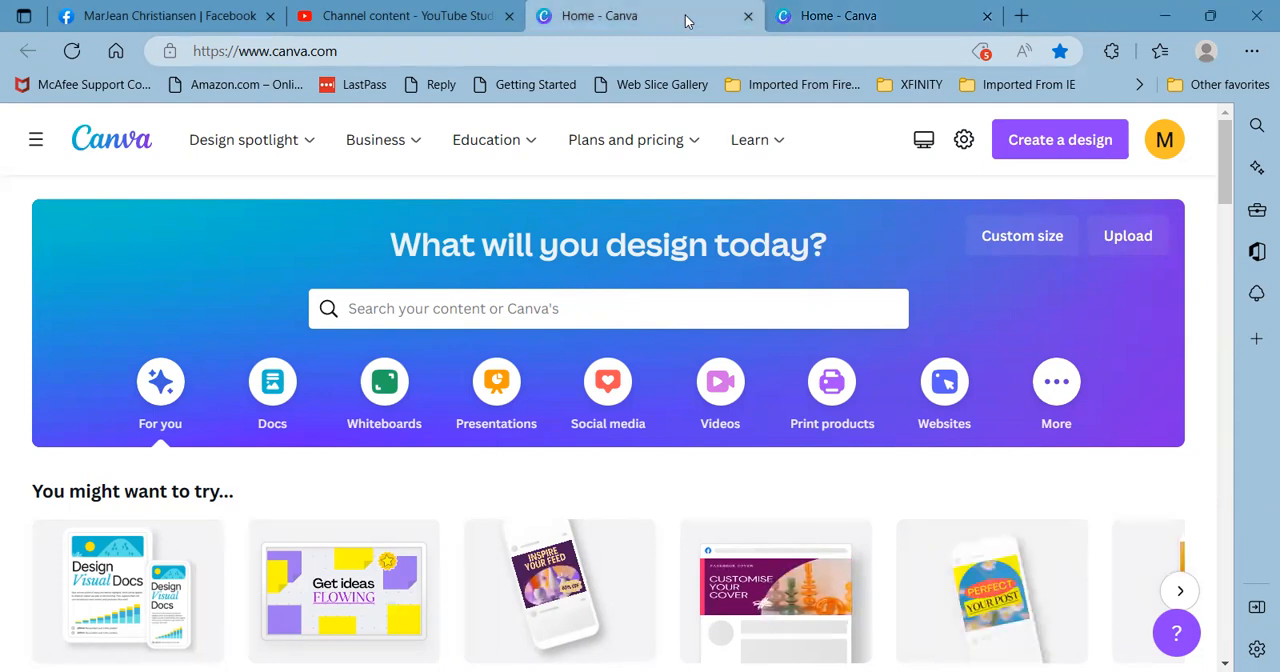
{"action": "left_click", "coordinate": [1166, 148]}
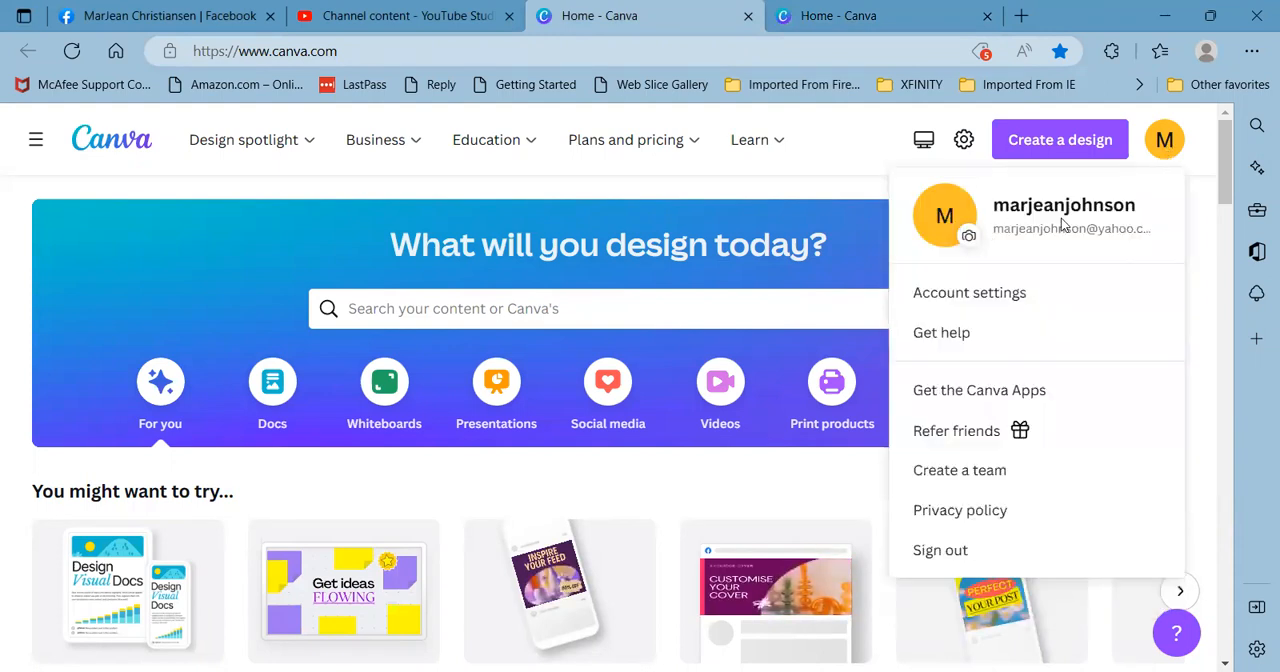
{"action": "mouse_move", "coordinate": [203, 150]}
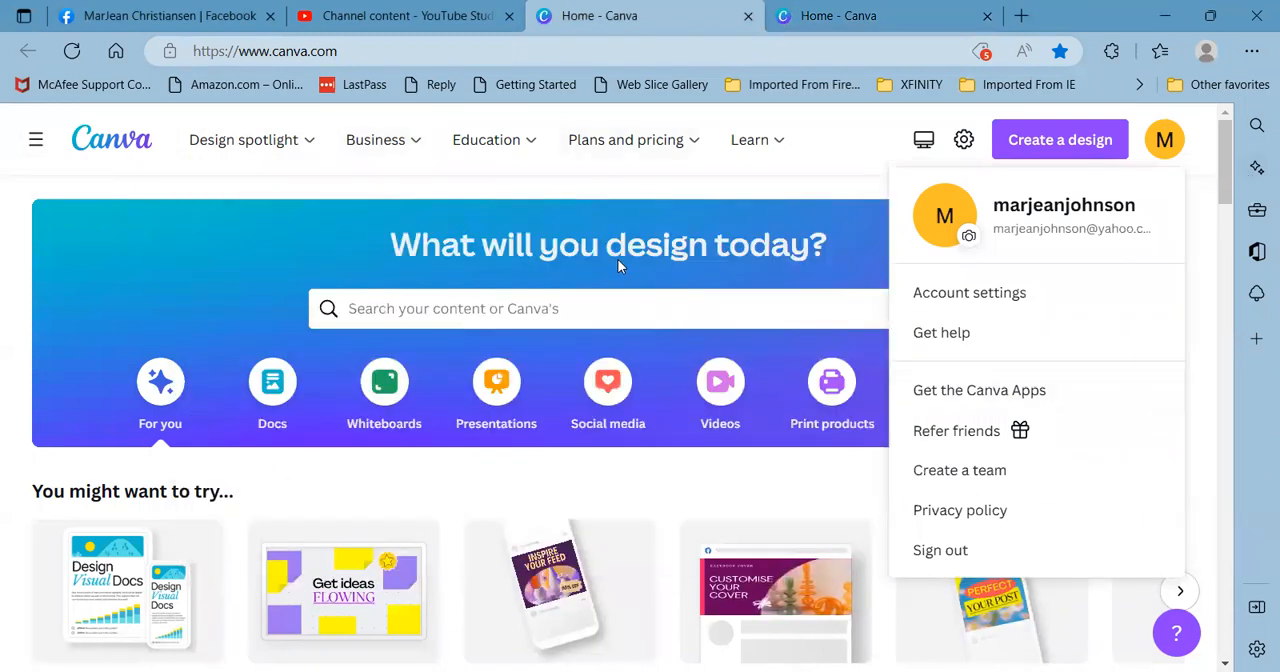
{"action": "scroll", "coordinate": [528, 446], "scroll_direction": "down", "scroll_amount": 3}
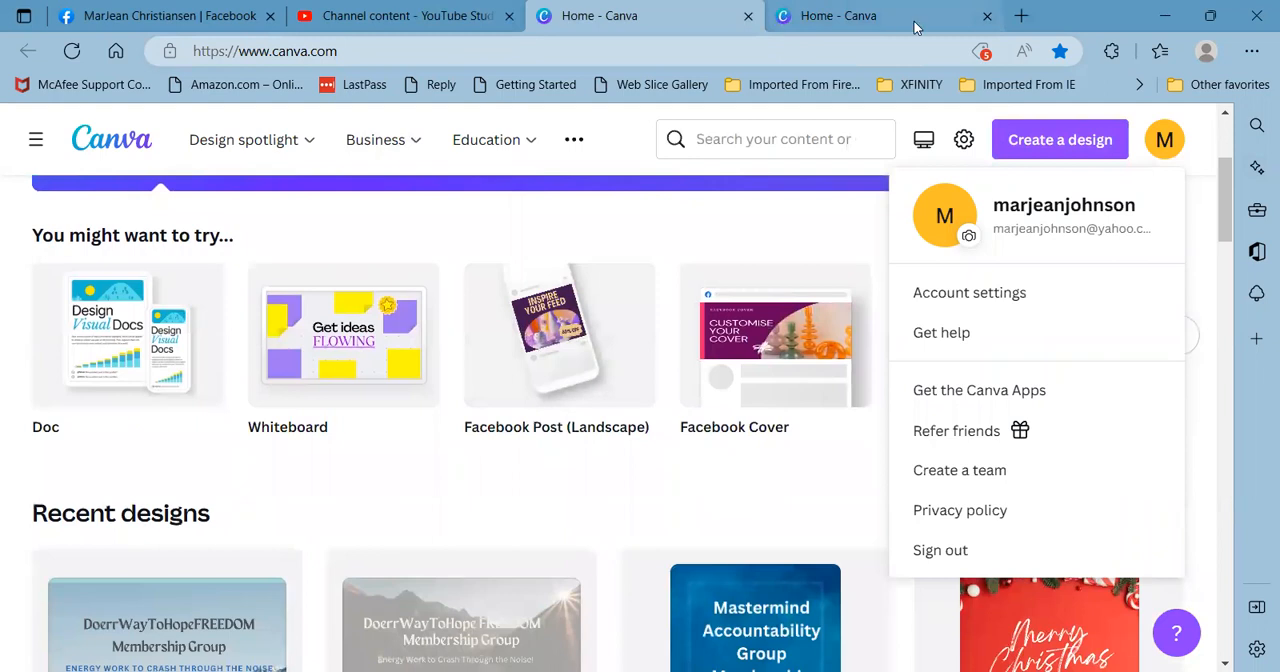
{"action": "left_click", "coordinate": [986, 21]}
{"action": "scroll", "coordinate": [312, 445], "scroll_direction": "down", "scroll_amount": 3}
{"action": "scroll", "coordinate": [312, 445], "scroll_direction": "up", "scroll_amount": 5}
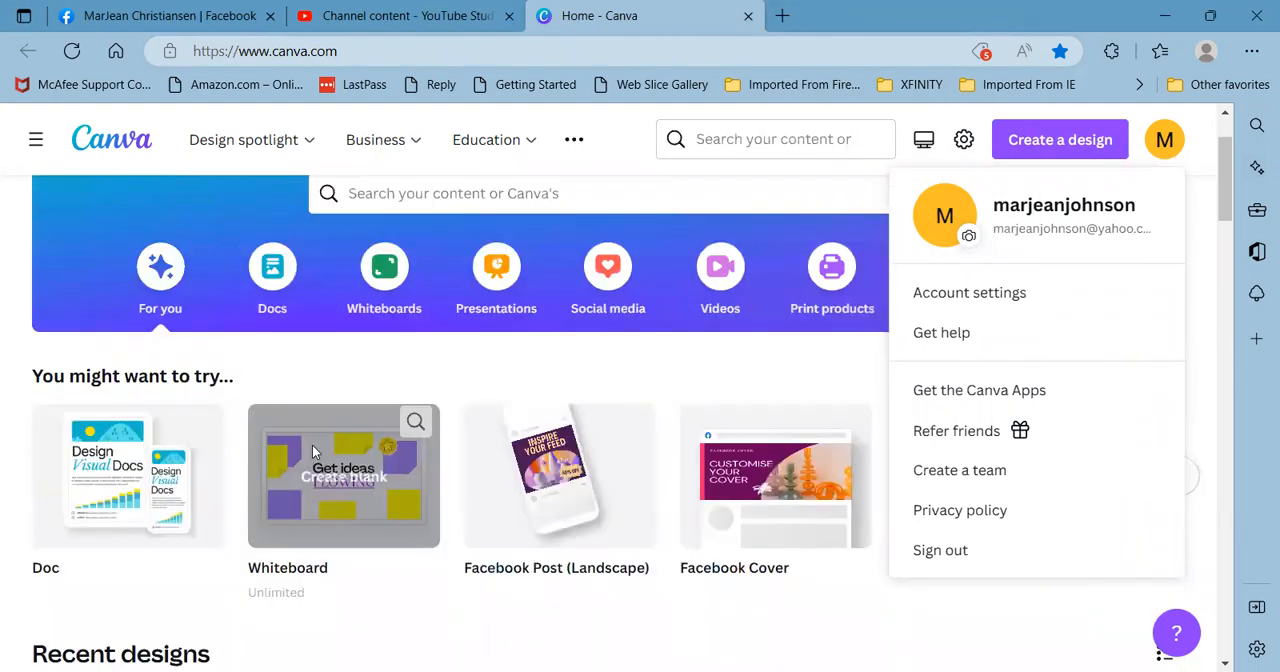
{"action": "scroll", "coordinate": [312, 452], "scroll_direction": "up", "scroll_amount": 1}
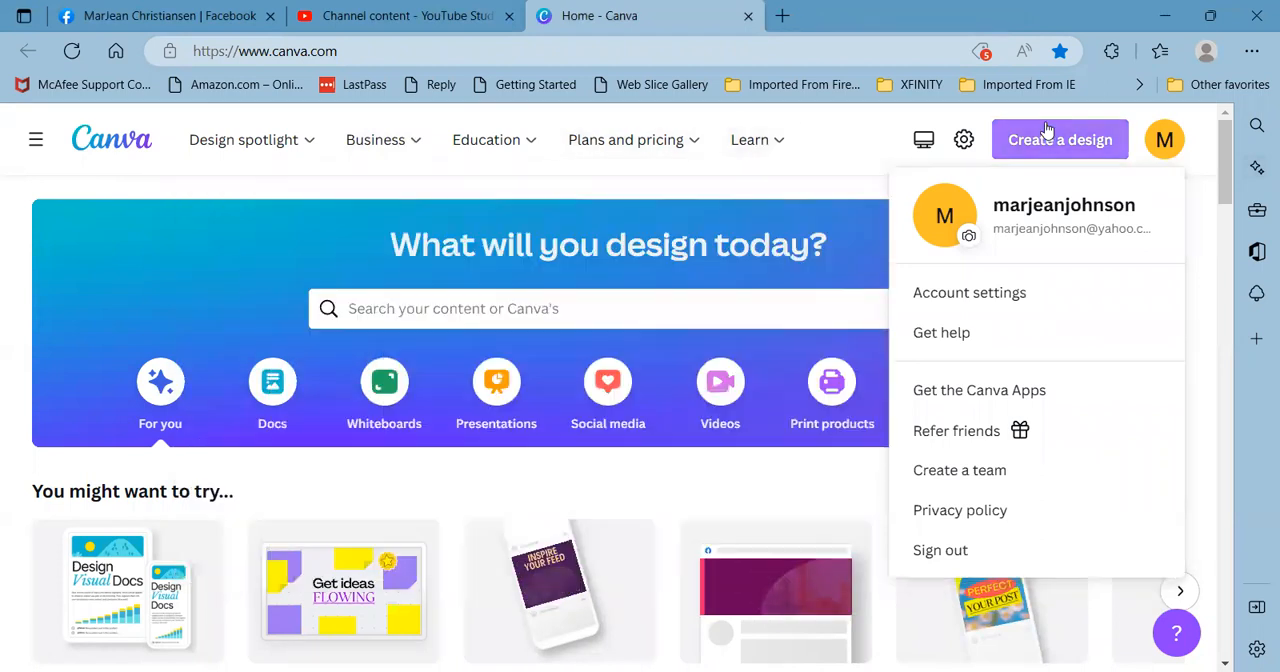
- Create a blank Facebook Cover design, 1640 × 924 px, and keep it open in the browser instead of the Canva app
{"action": "left_click", "coordinate": [1076, 139]}
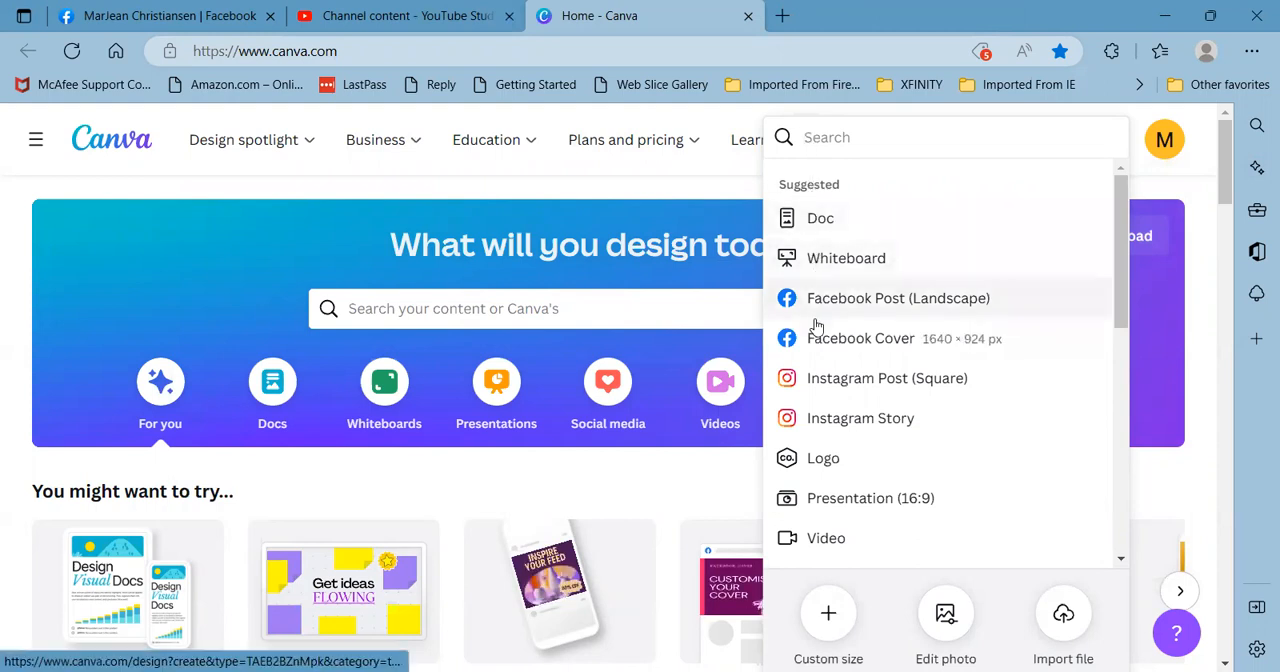
{"action": "scroll", "coordinate": [815, 415], "scroll_direction": "down", "scroll_amount": 4}
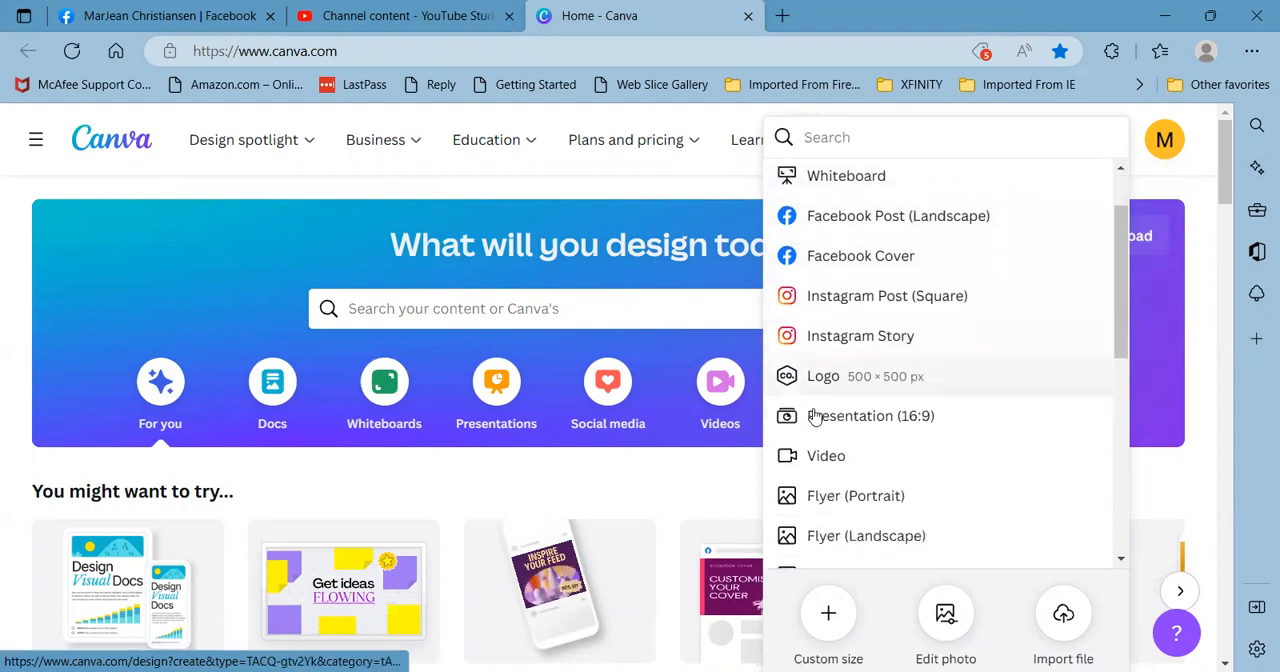
{"action": "scroll", "coordinate": [815, 418], "scroll_direction": "down", "scroll_amount": 3}
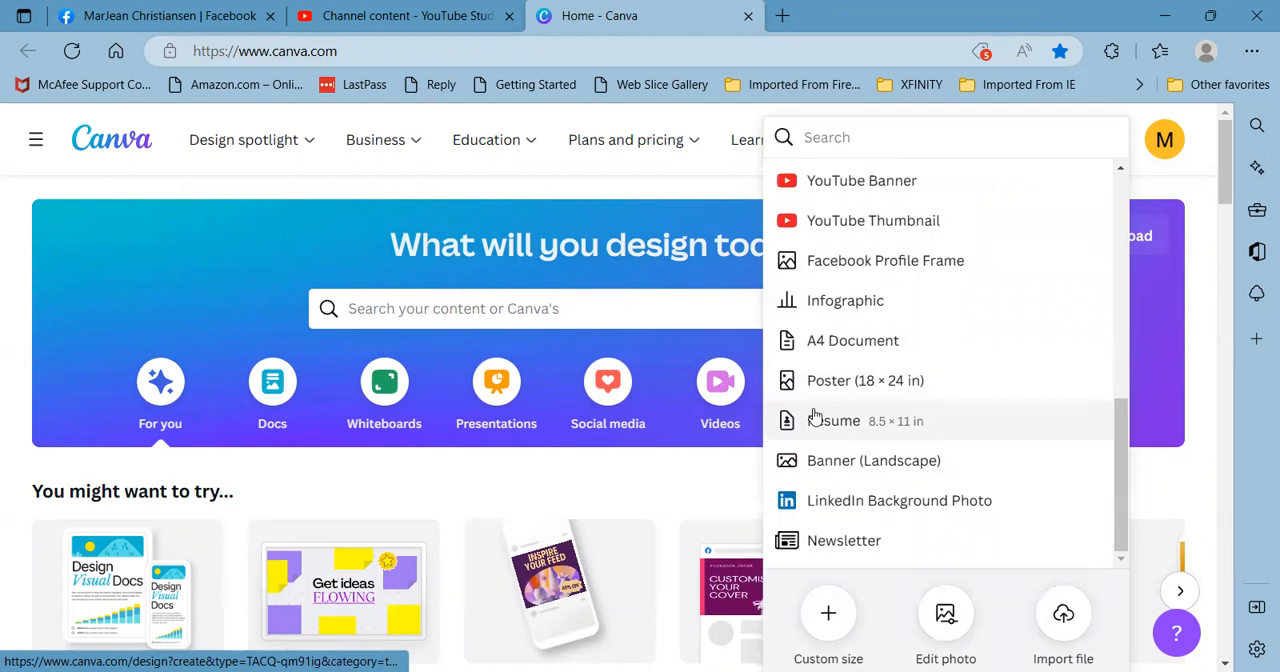
{"action": "scroll", "coordinate": [815, 416], "scroll_direction": "up", "scroll_amount": 7}
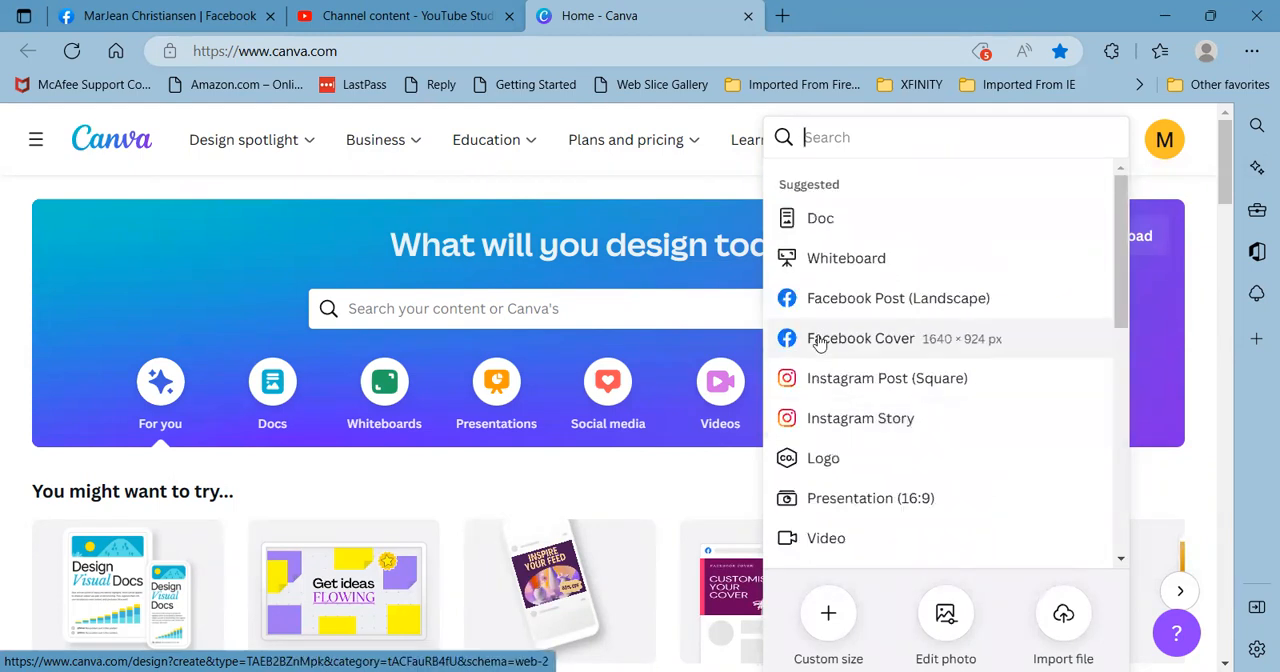
{"action": "left_click", "coordinate": [843, 340]}
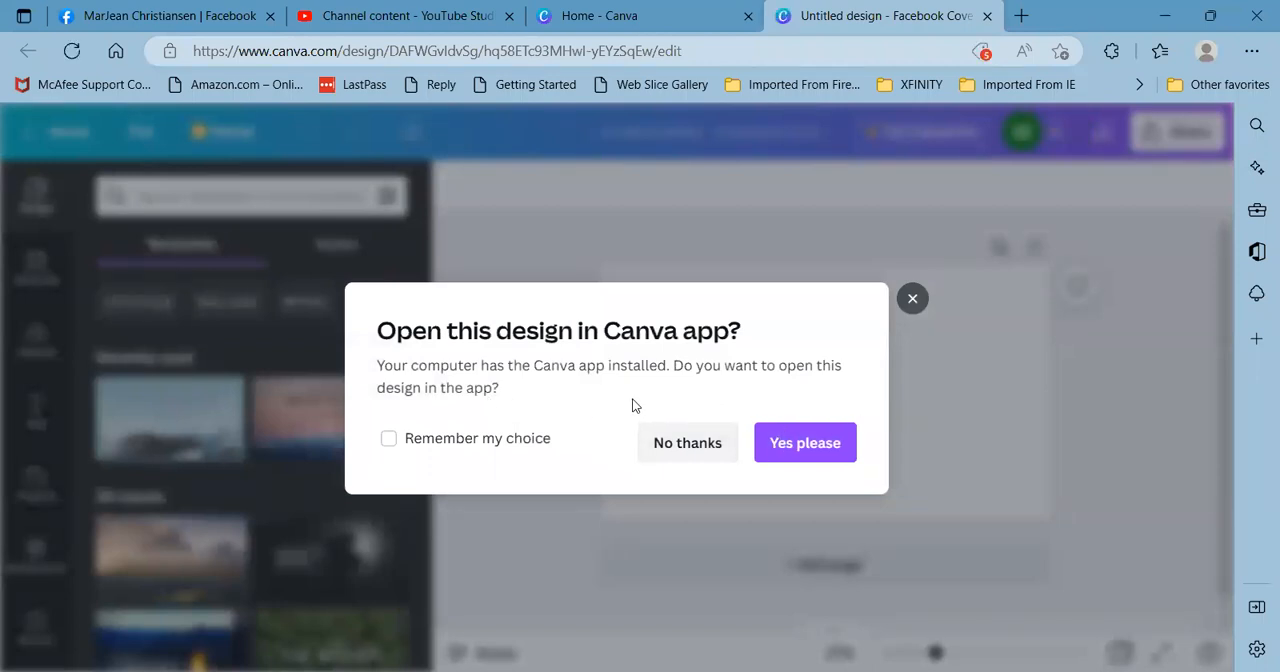
{"action": "left_click", "coordinate": [690, 443]}
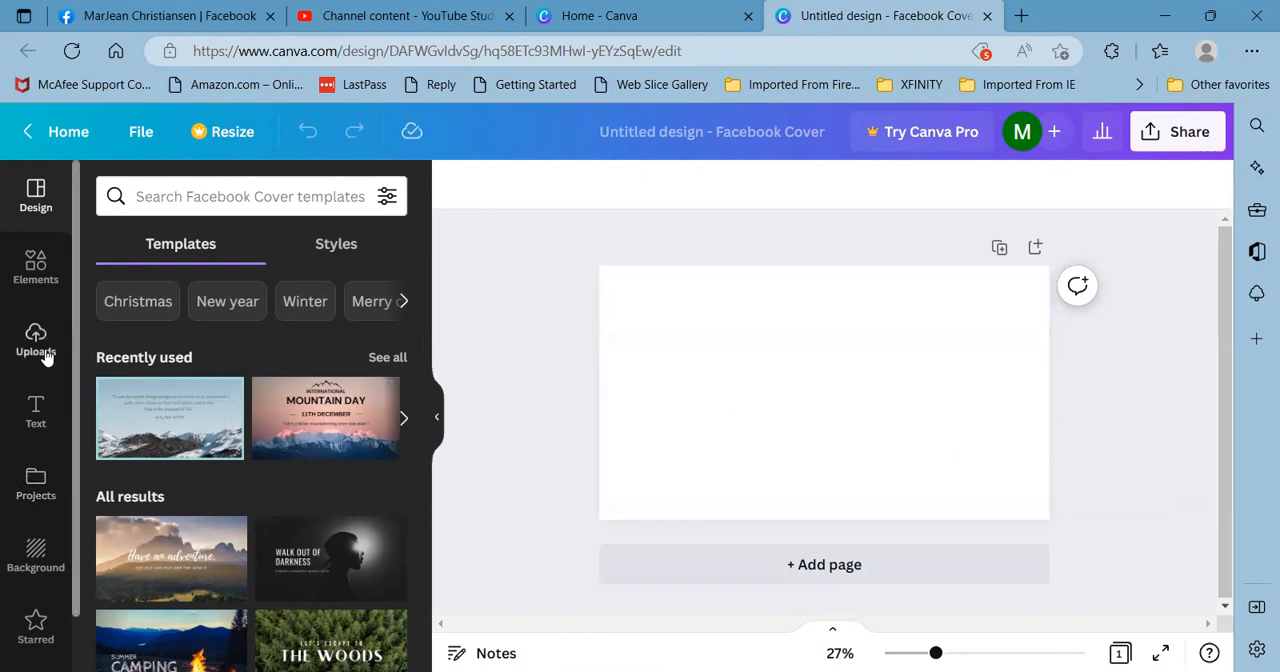
- Browse the background images and apply the snowy field photo with the wooden fence to the blank cover
{"action": "scroll", "coordinate": [44, 356], "scroll_direction": "down", "scroll_amount": 1}
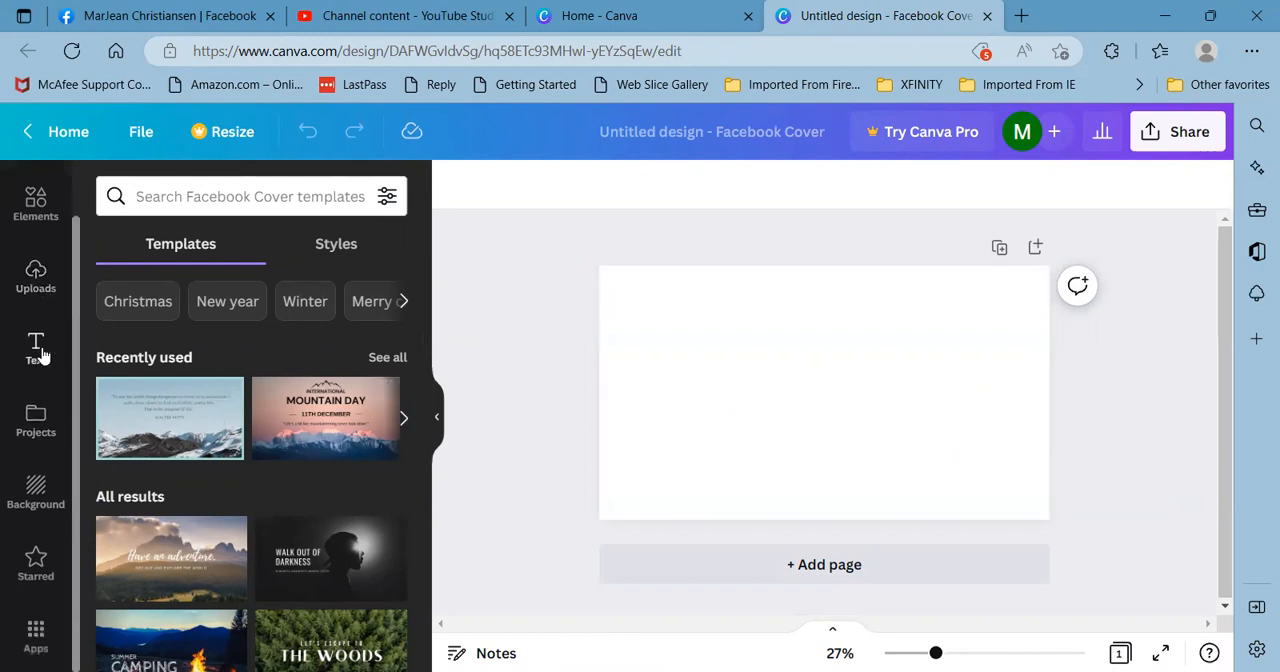
{"action": "left_click", "coordinate": [36, 492]}
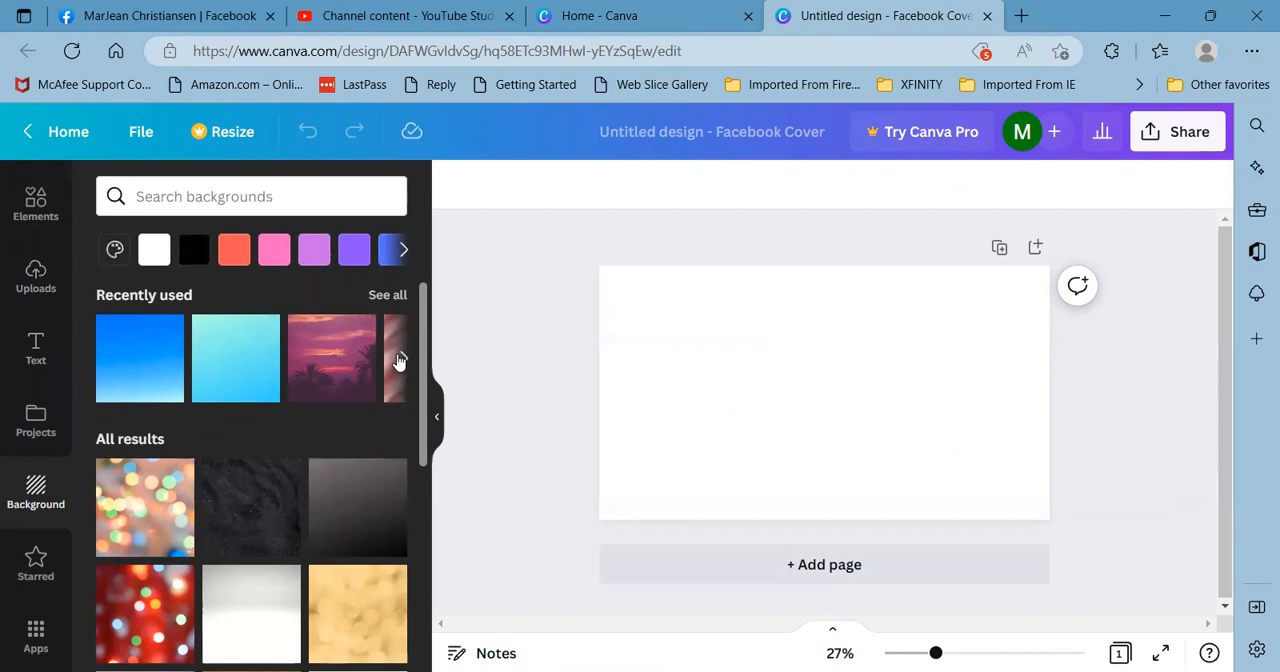
{"action": "left_click", "coordinate": [400, 361]}
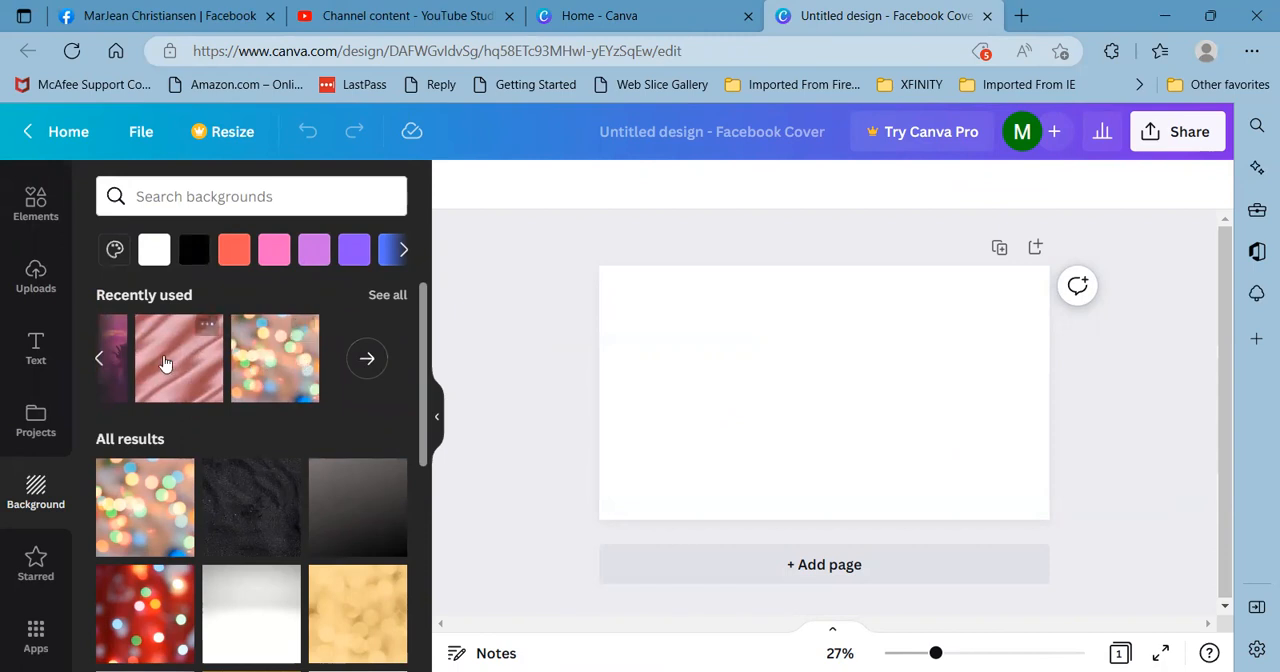
{"action": "left_click", "coordinate": [97, 366]}
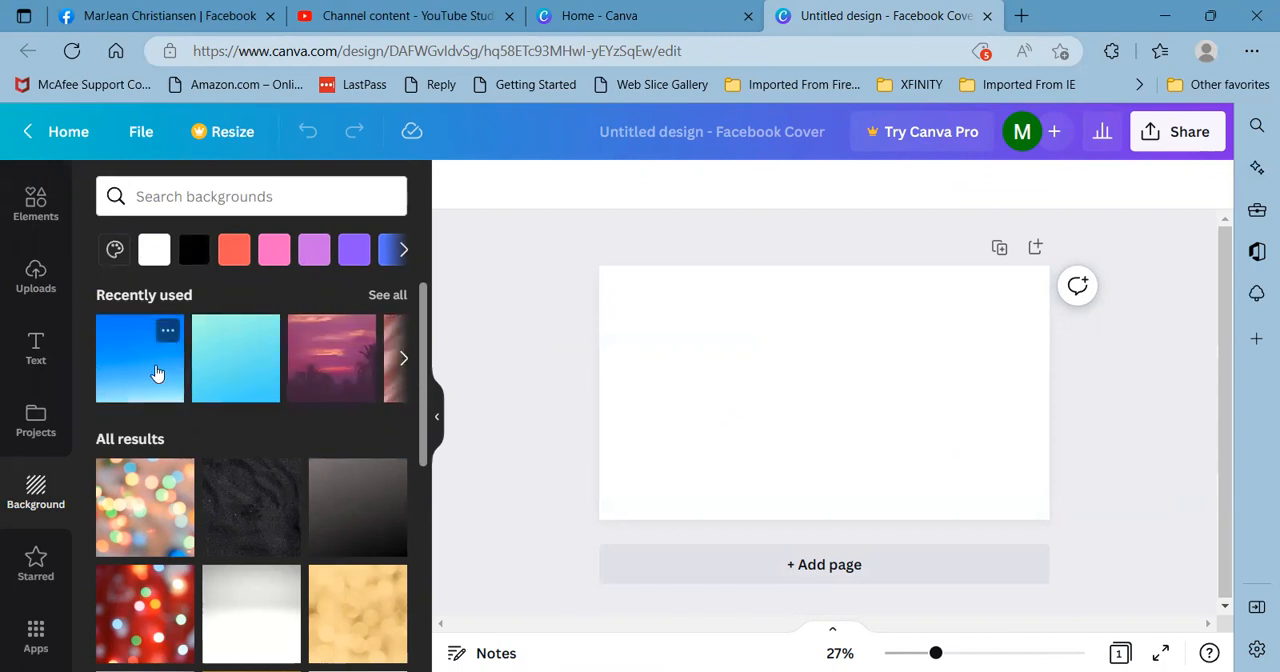
{"action": "scroll", "coordinate": [155, 410], "scroll_direction": "down", "scroll_amount": 2}
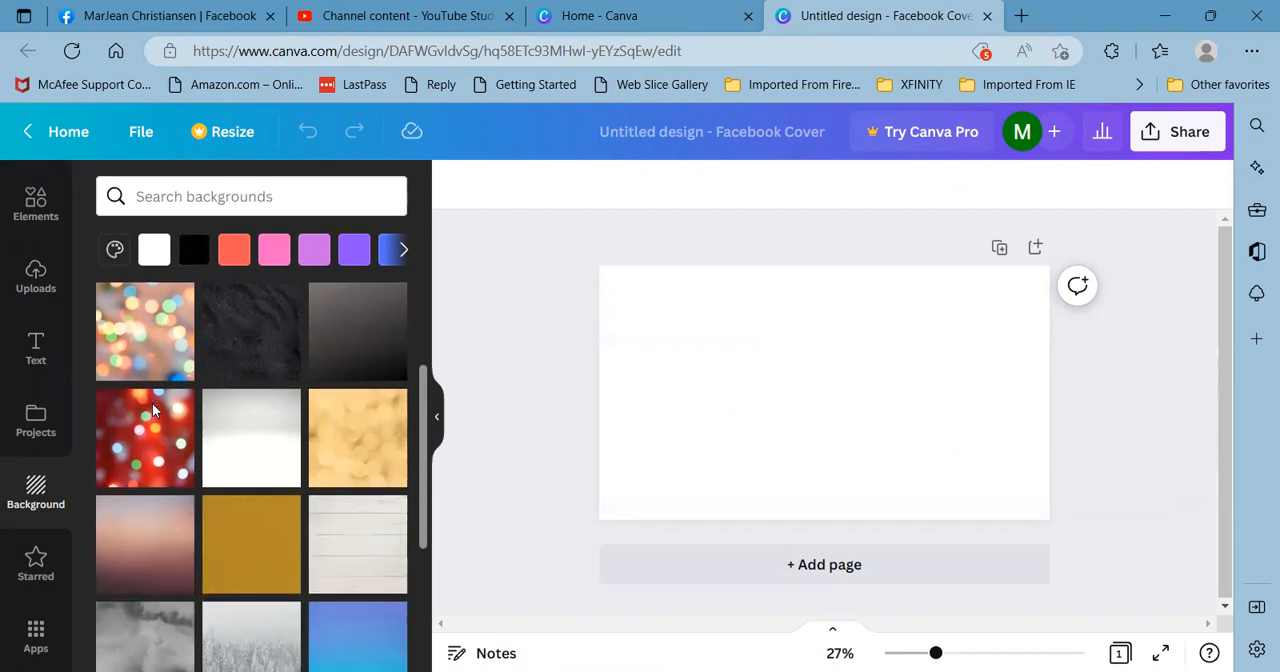
{"action": "scroll", "coordinate": [274, 450], "scroll_direction": "down", "scroll_amount": 1}
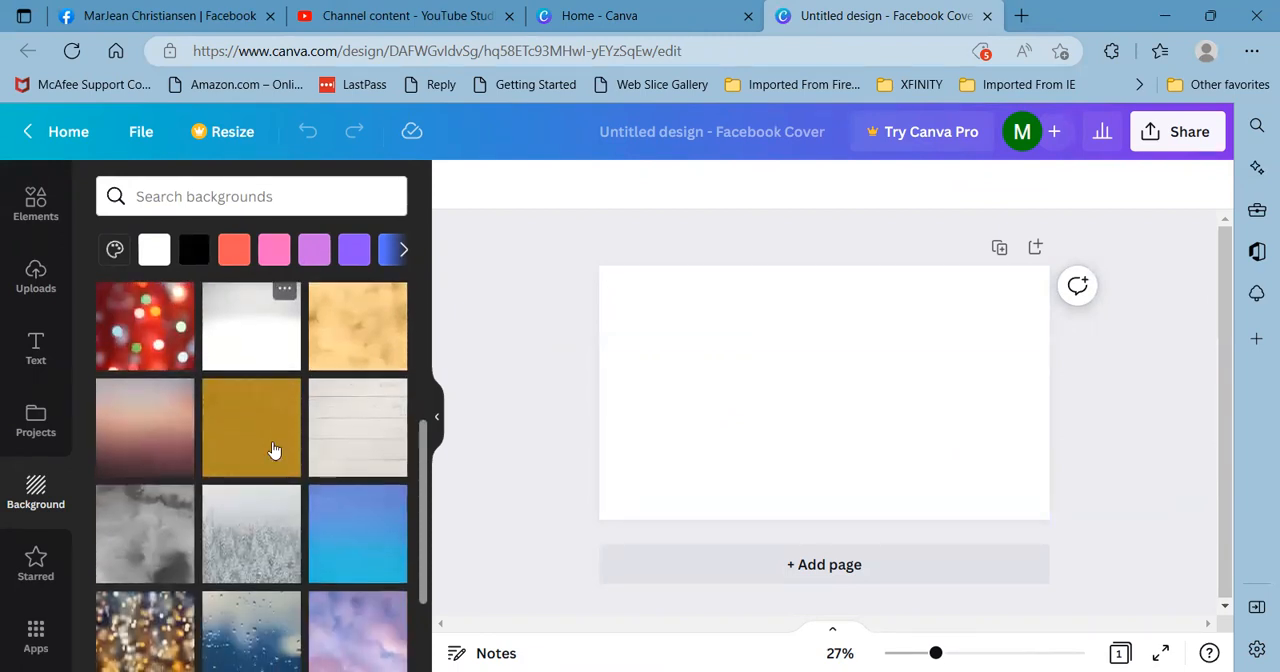
{"action": "scroll", "coordinate": [274, 450], "scroll_direction": "down", "scroll_amount": 3}
{"action": "scroll", "coordinate": [274, 450], "scroll_direction": "down", "scroll_amount": 5}
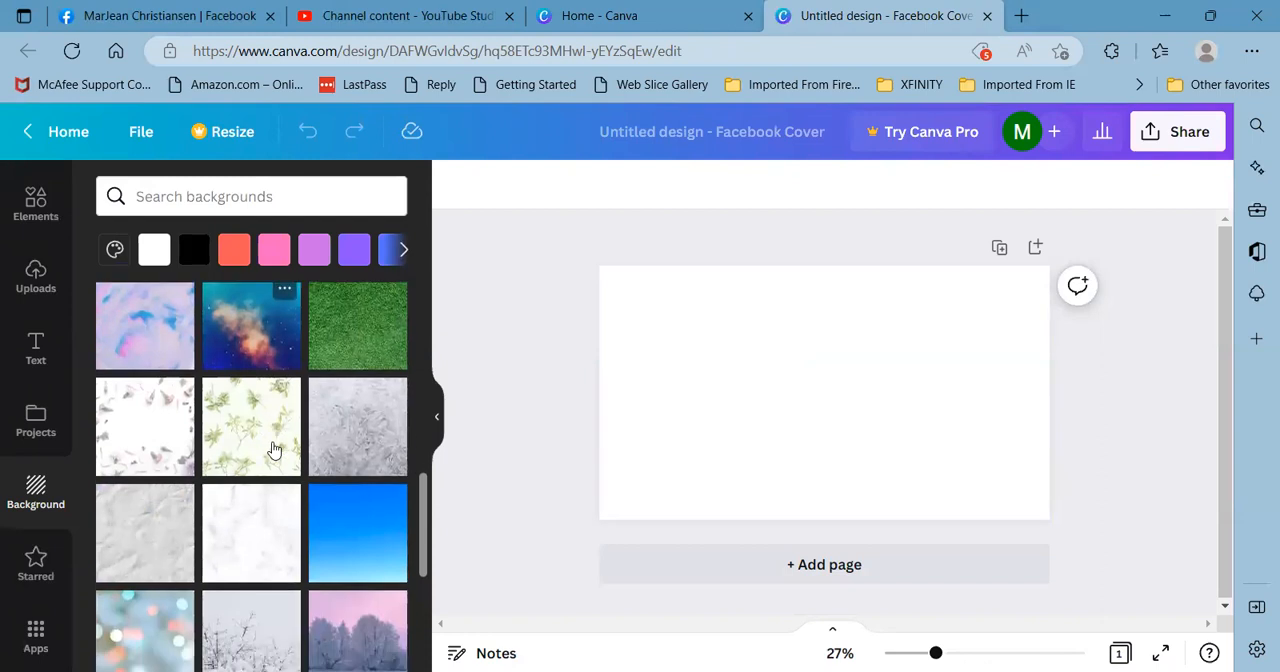
{"action": "scroll", "coordinate": [272, 446], "scroll_direction": "down", "scroll_amount": 2}
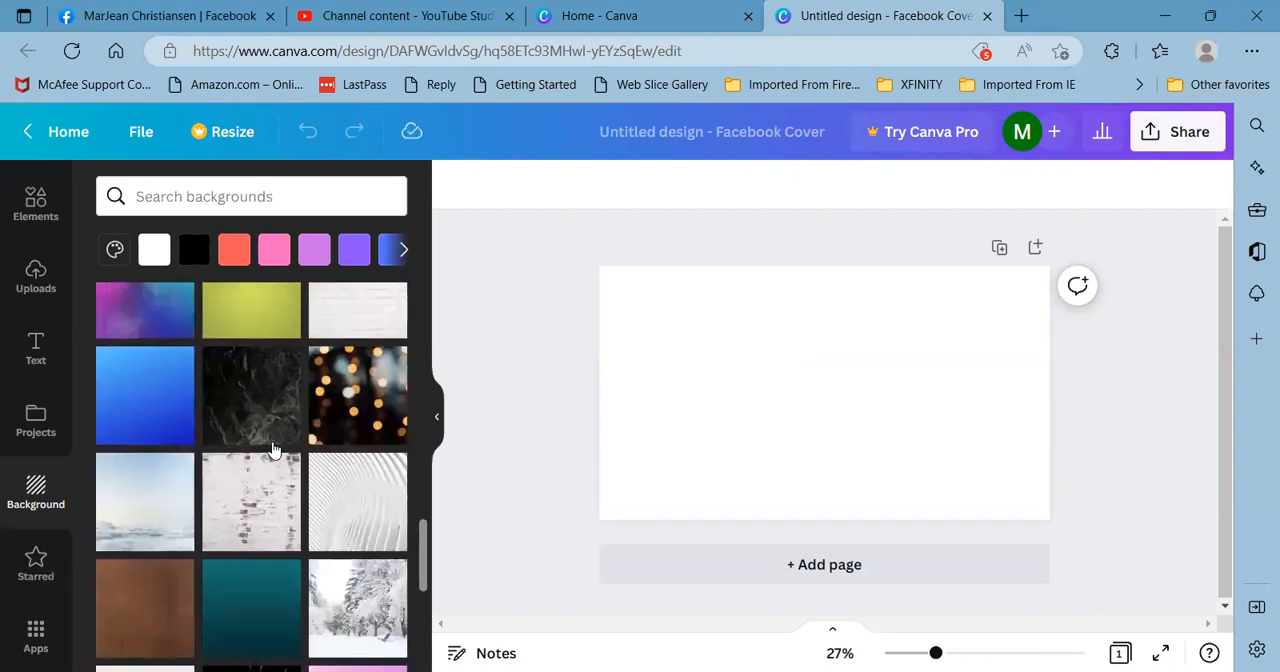
{"action": "scroll", "coordinate": [264, 494], "scroll_direction": "down", "scroll_amount": 4}
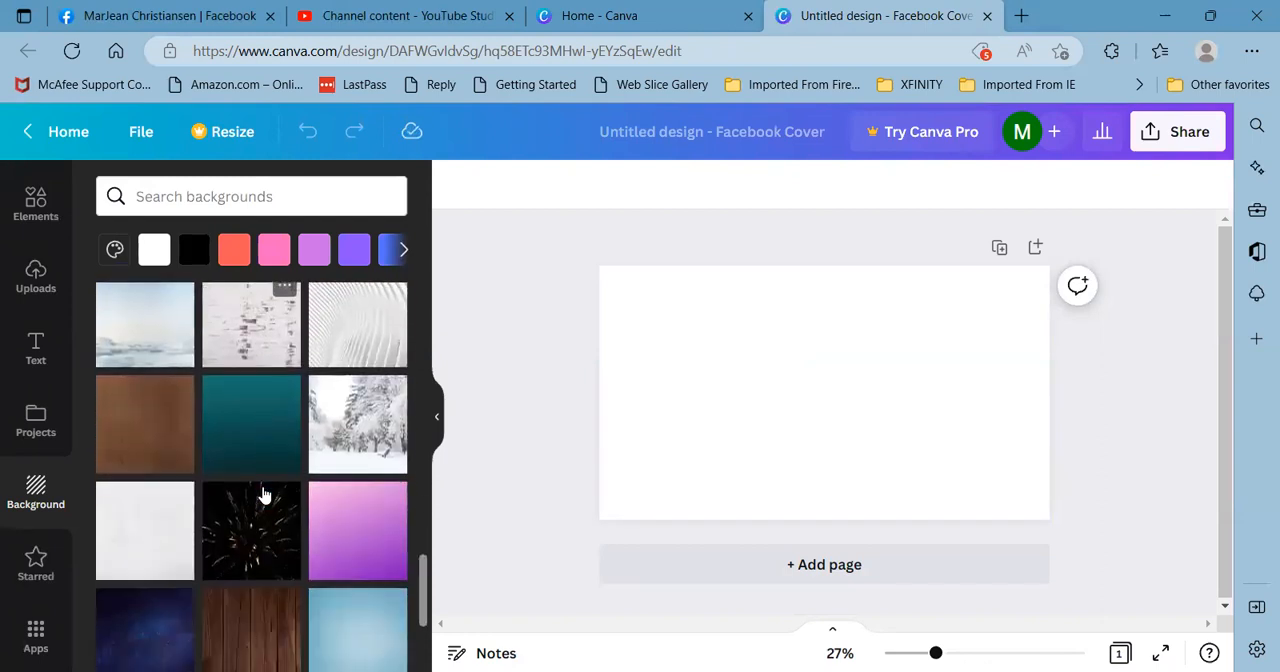
{"action": "scroll", "coordinate": [264, 494], "scroll_direction": "down", "scroll_amount": 7}
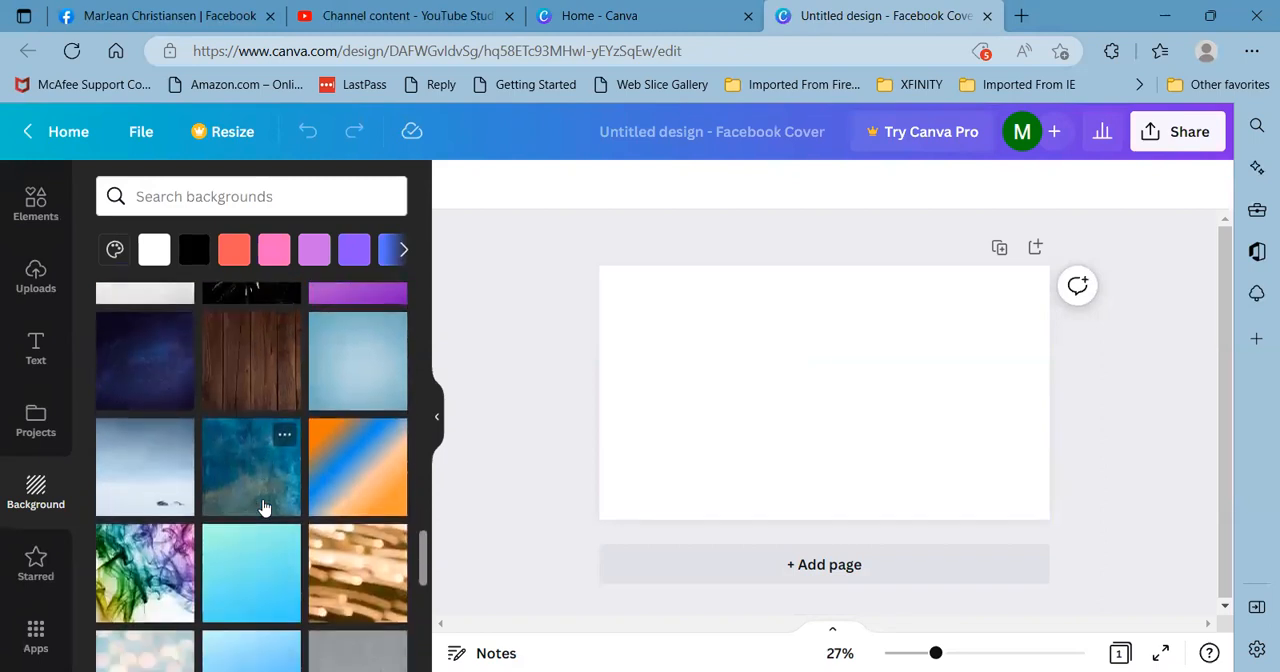
{"action": "scroll", "coordinate": [264, 508], "scroll_direction": "down", "scroll_amount": 3}
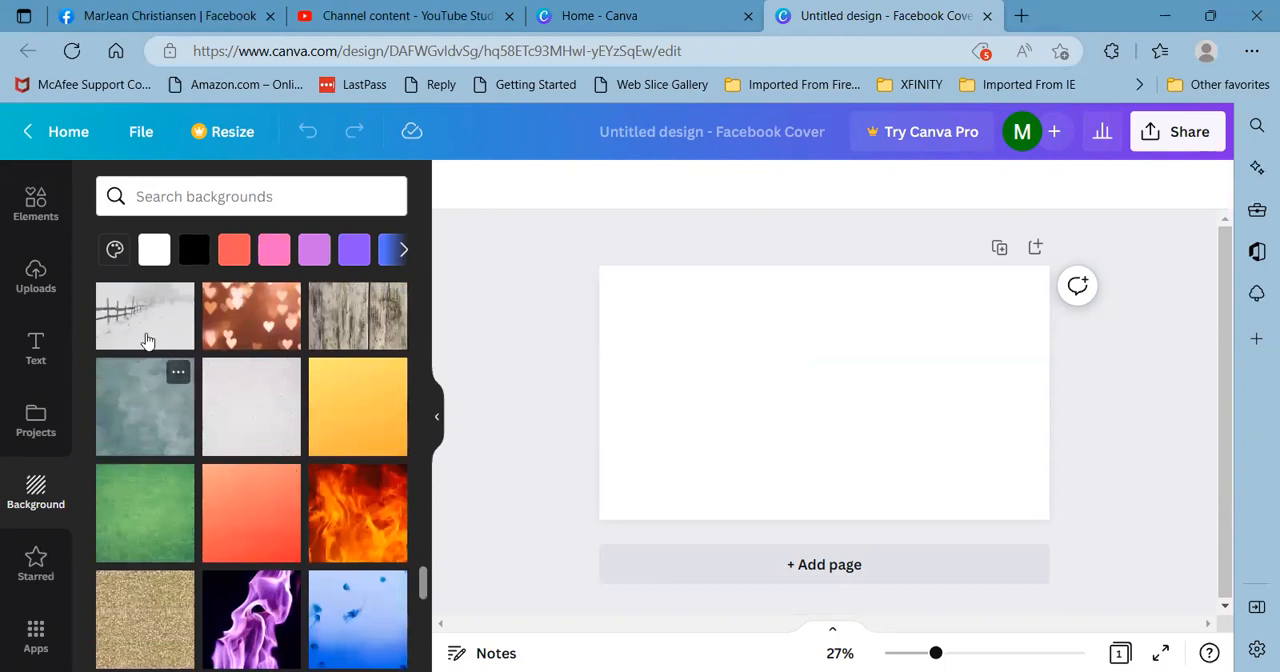
{"action": "left_click", "coordinate": [143, 327]}
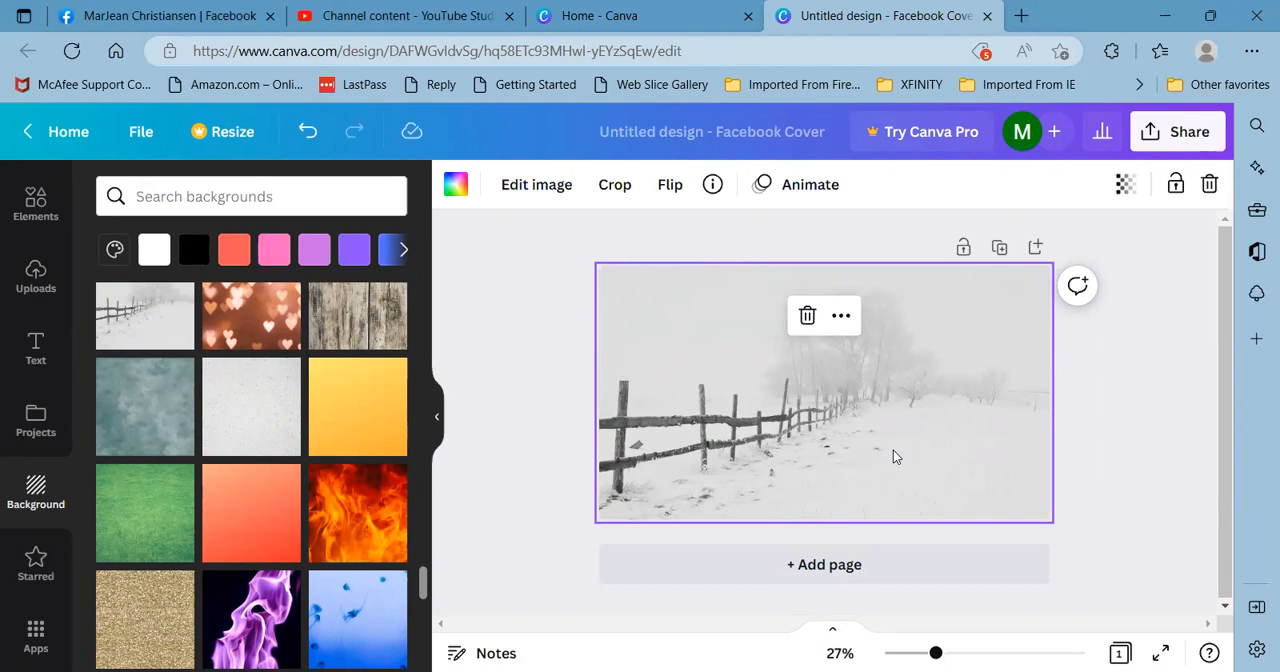
- Examine the current cover photo on the Facebook profile and its full description, and return to the Canva cover design
{"action": "left_click", "coordinate": [190, 17]}
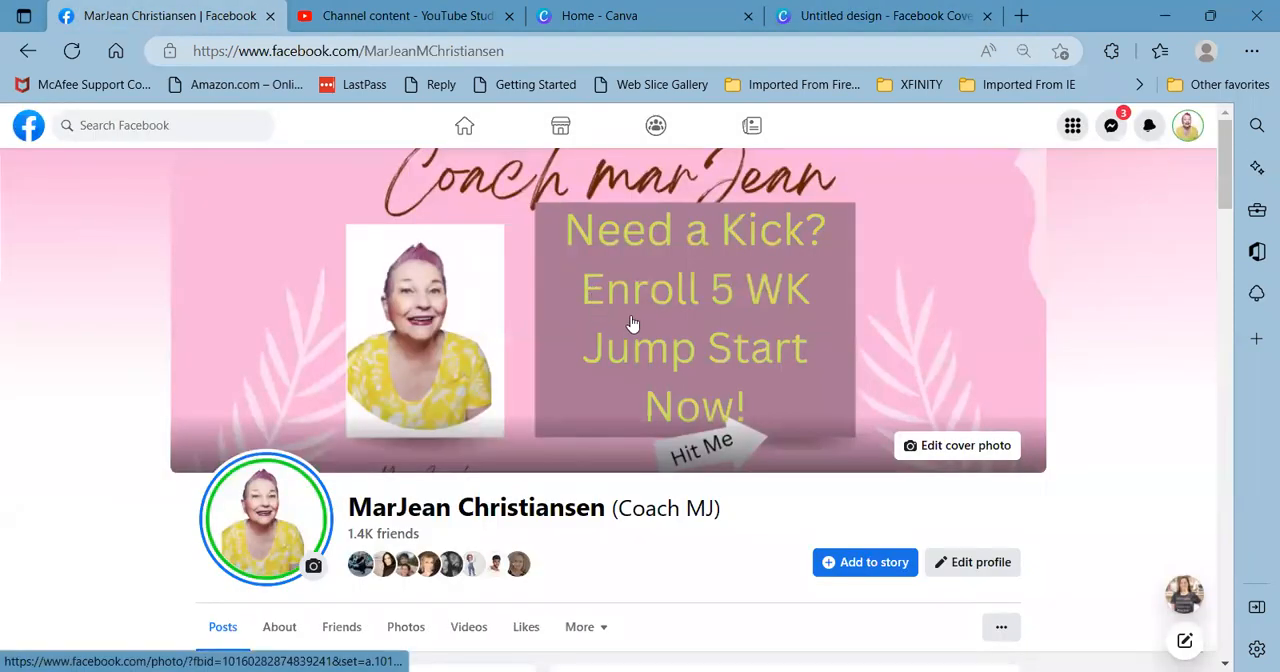
{"action": "left_click", "coordinate": [832, 20]}
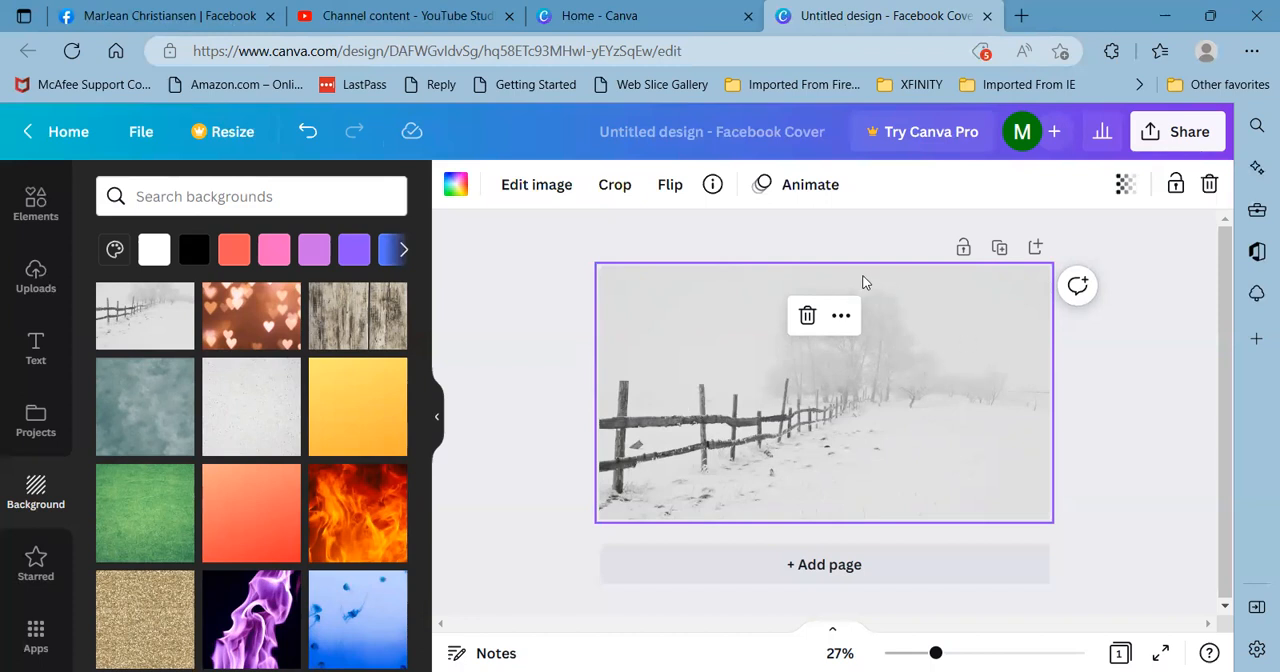
{"action": "left_click", "coordinate": [202, 18]}
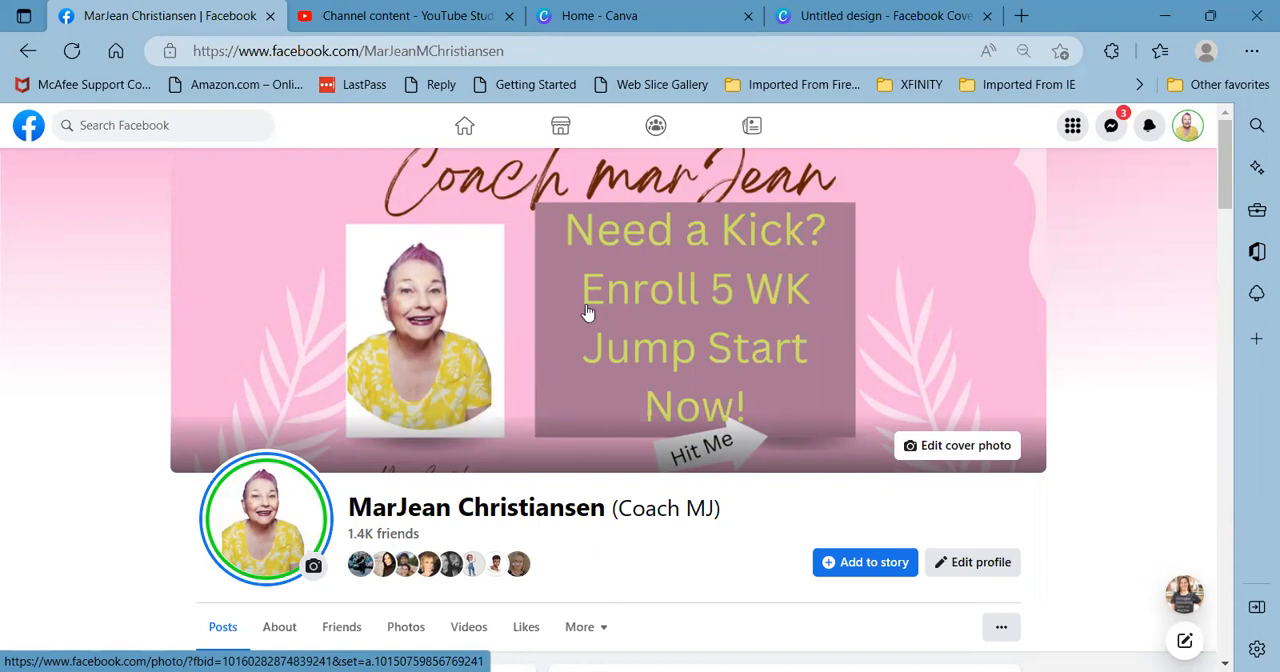
{"action": "scroll", "coordinate": [588, 313], "scroll_direction": "down", "scroll_amount": 2}
{"action": "scroll", "coordinate": [588, 313], "scroll_direction": "up", "scroll_amount": 2}
{"action": "left_click", "coordinate": [714, 406]}
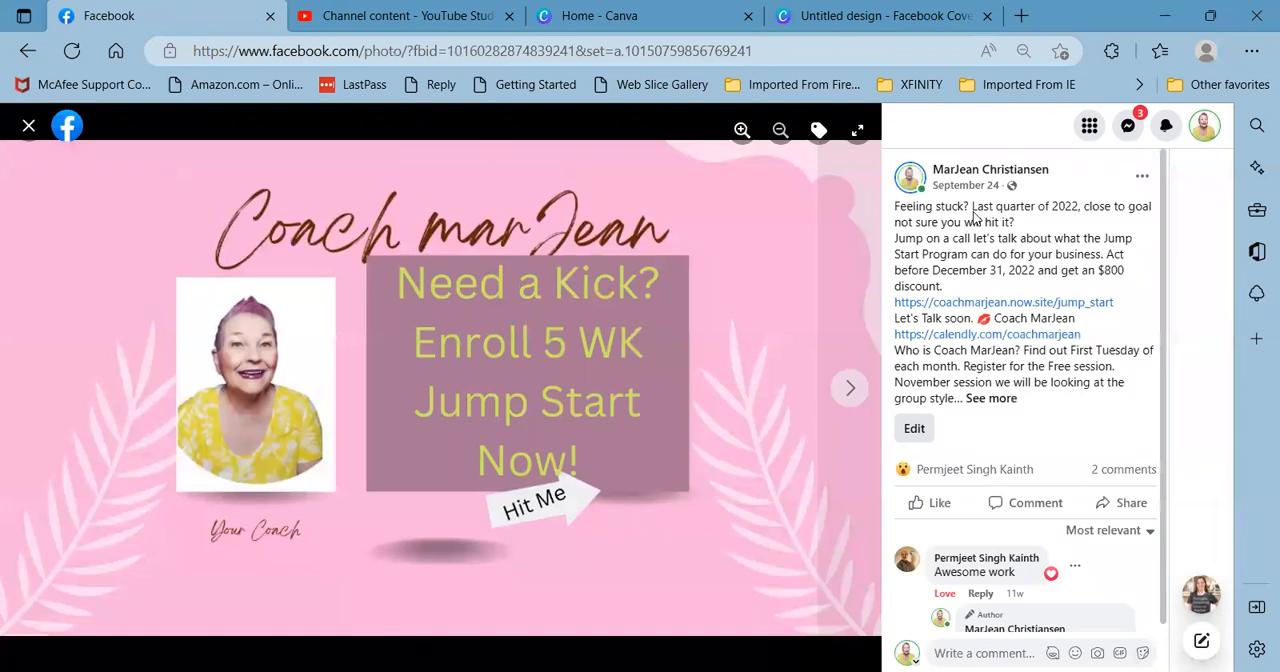
{"action": "left_click", "coordinate": [999, 399]}
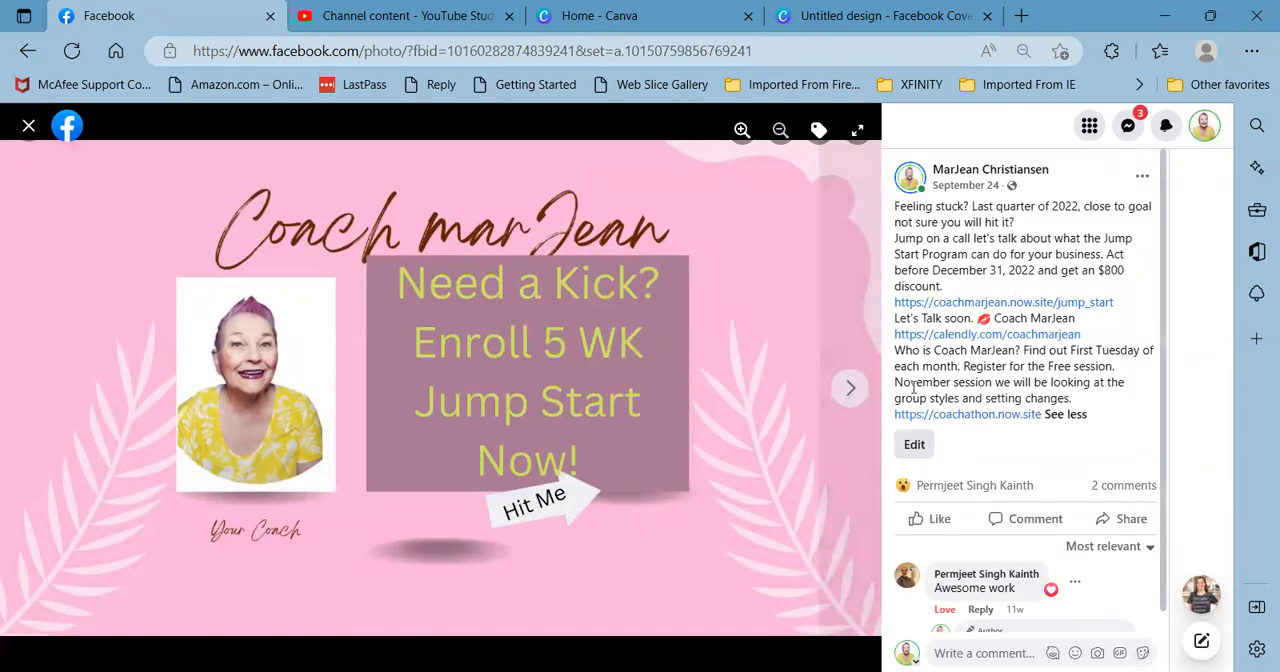
{"action": "left_click", "coordinate": [28, 127]}
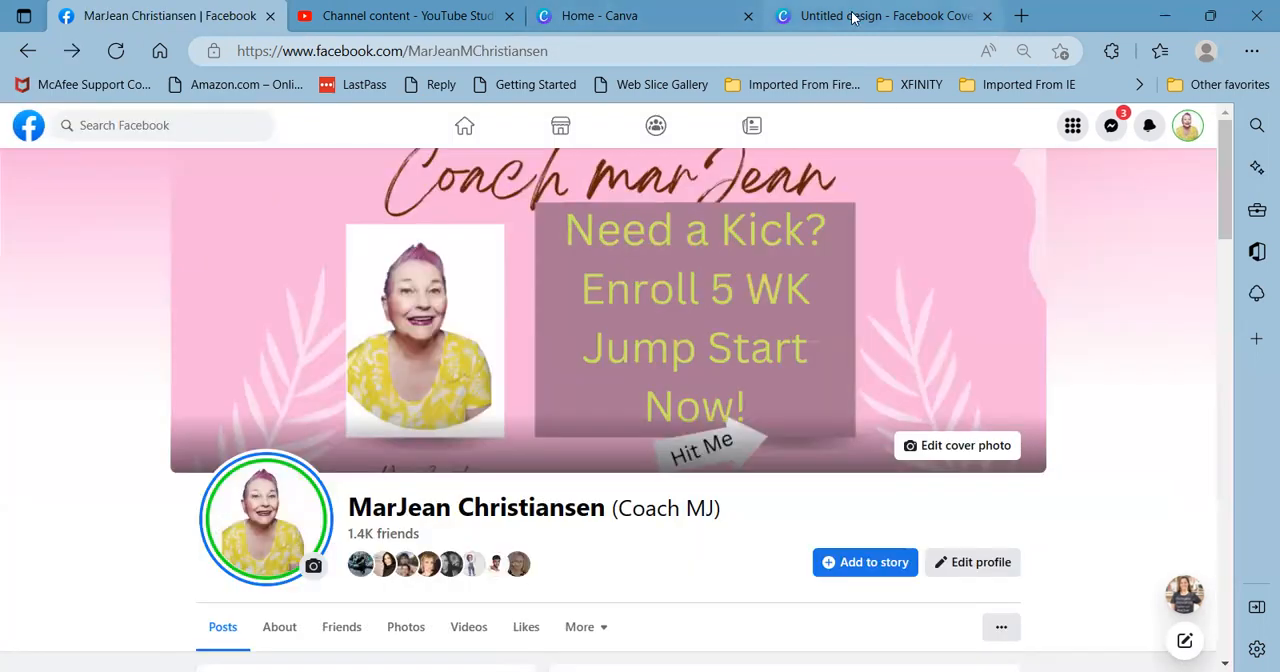
{"action": "left_click", "coordinate": [851, 16]}
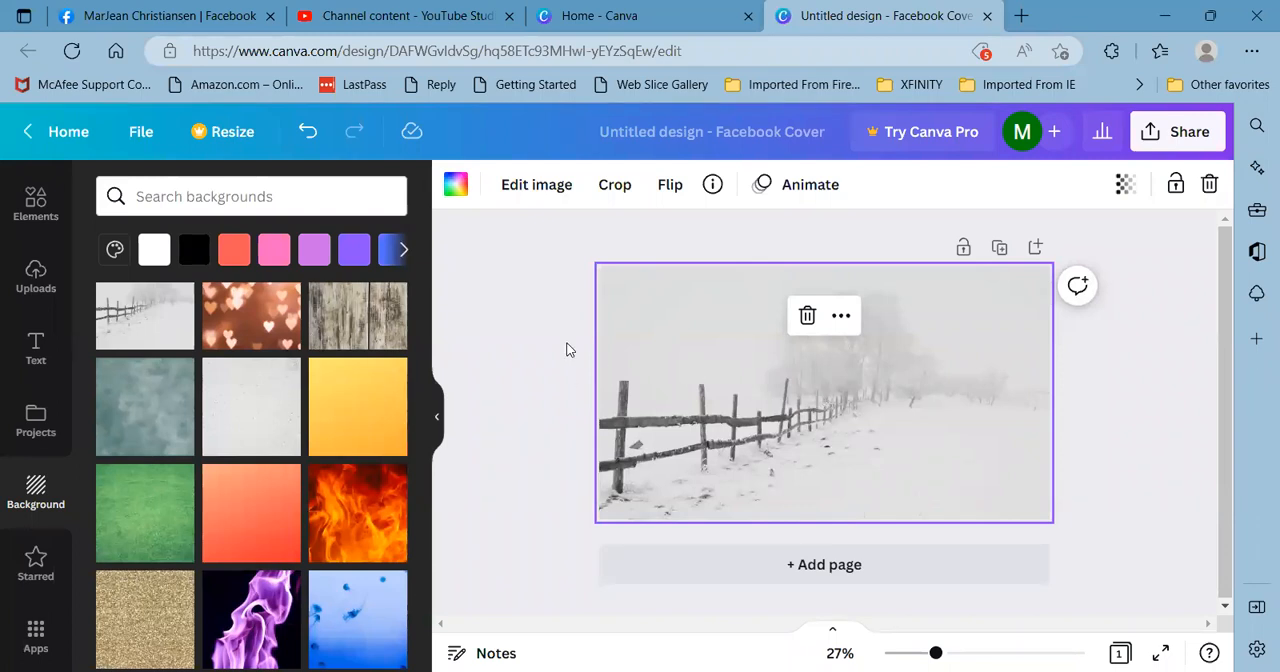
- Add the uploaded circular portrait with the pink ring to the snowy cover
{"action": "scroll", "coordinate": [176, 450], "scroll_direction": "down", "scroll_amount": 1}
{"action": "scroll", "coordinate": [176, 452], "scroll_direction": "down", "scroll_amount": 3}
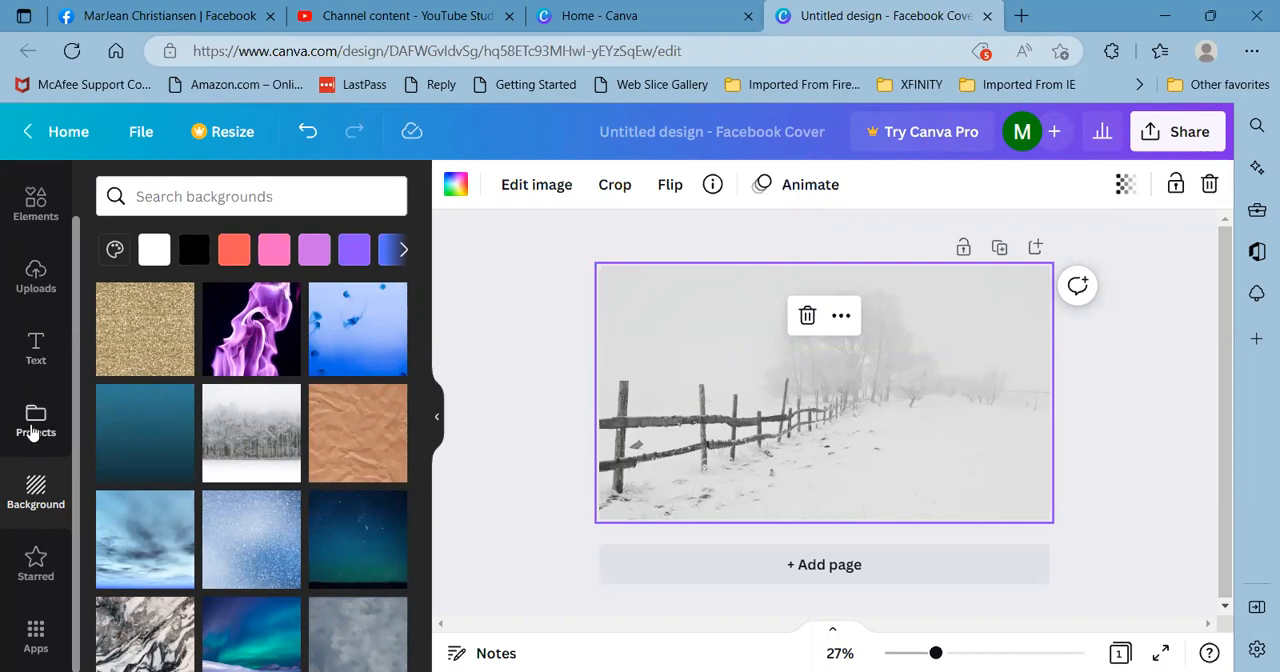
{"action": "left_click", "coordinate": [36, 276]}
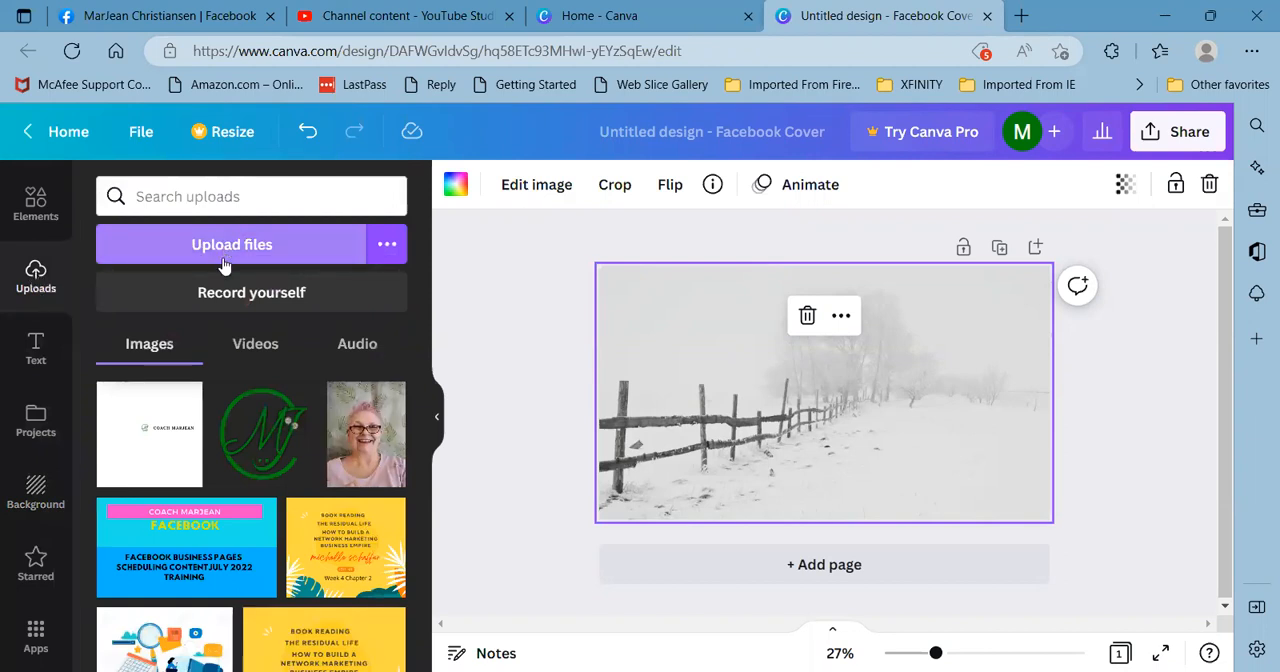
{"action": "scroll", "coordinate": [230, 392], "scroll_direction": "down", "scroll_amount": 2}
{"action": "scroll", "coordinate": [230, 392], "scroll_direction": "down", "scroll_amount": 8}
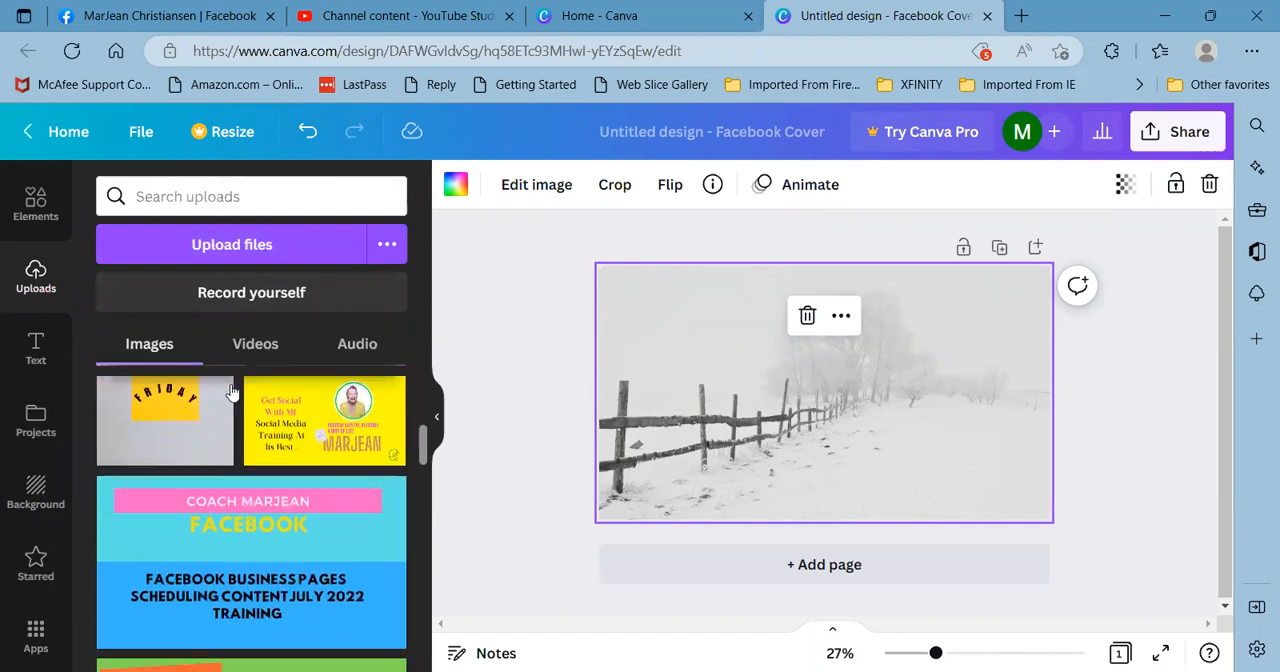
{"action": "scroll", "coordinate": [230, 392], "scroll_direction": "down", "scroll_amount": 6}
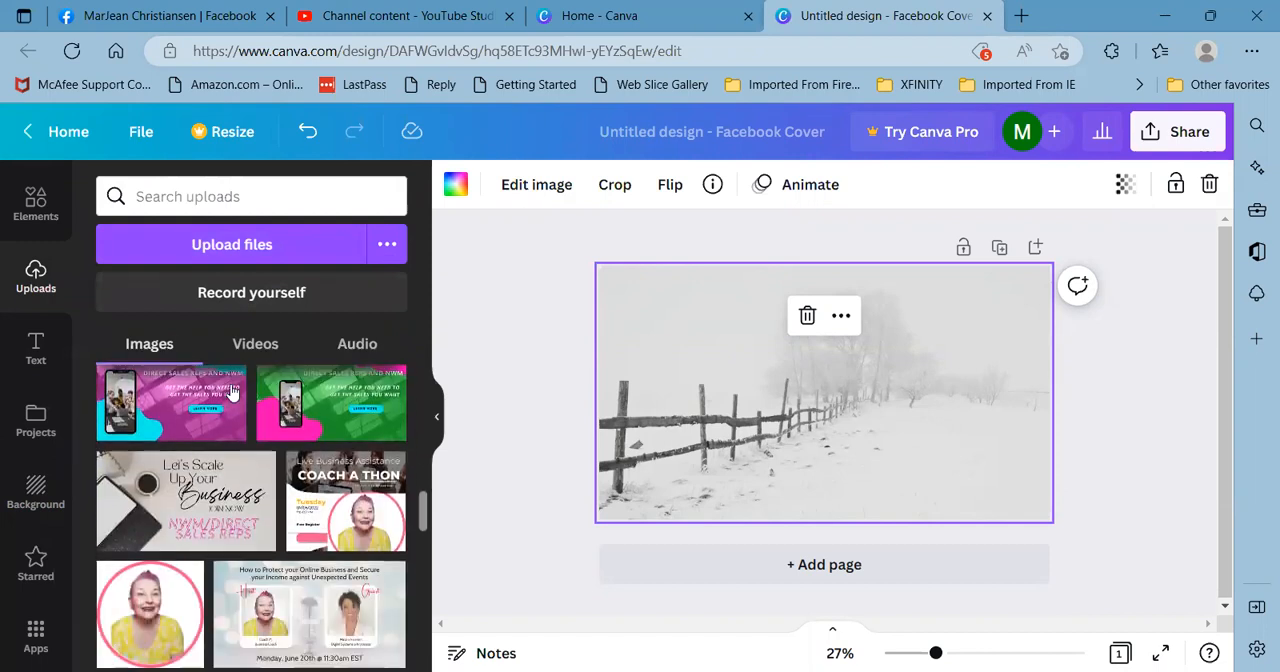
{"action": "scroll", "coordinate": [230, 392], "scroll_direction": "up", "scroll_amount": 1}
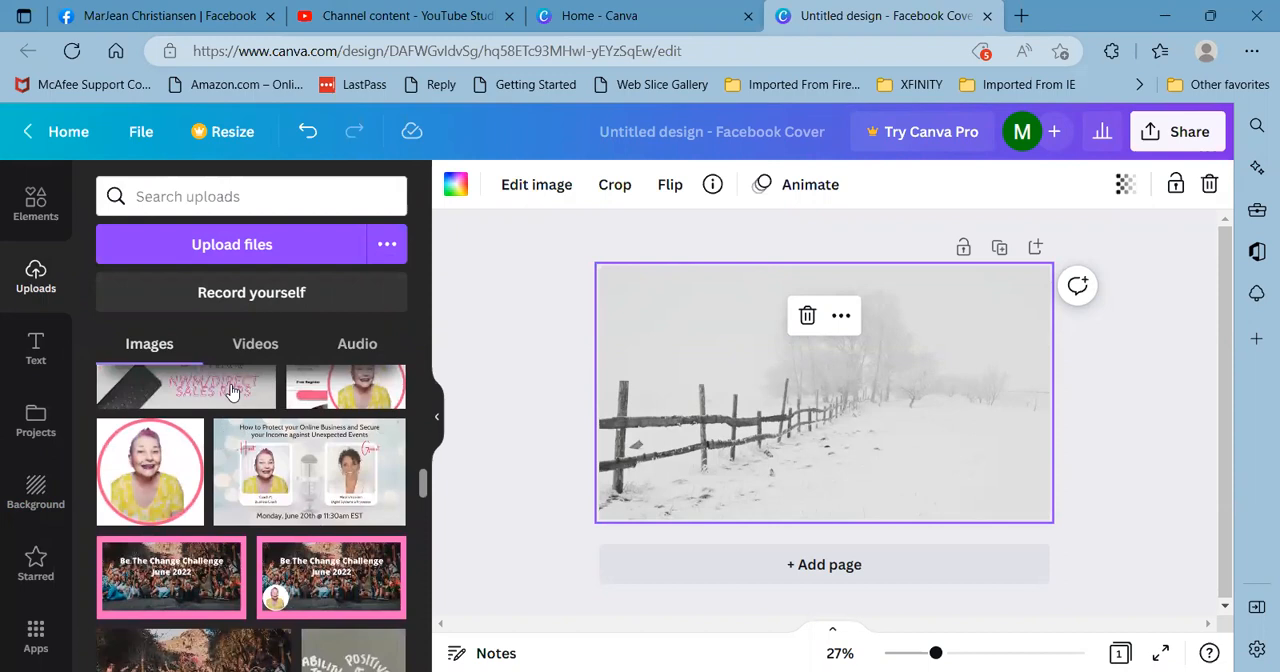
{"action": "left_click", "coordinate": [152, 468]}
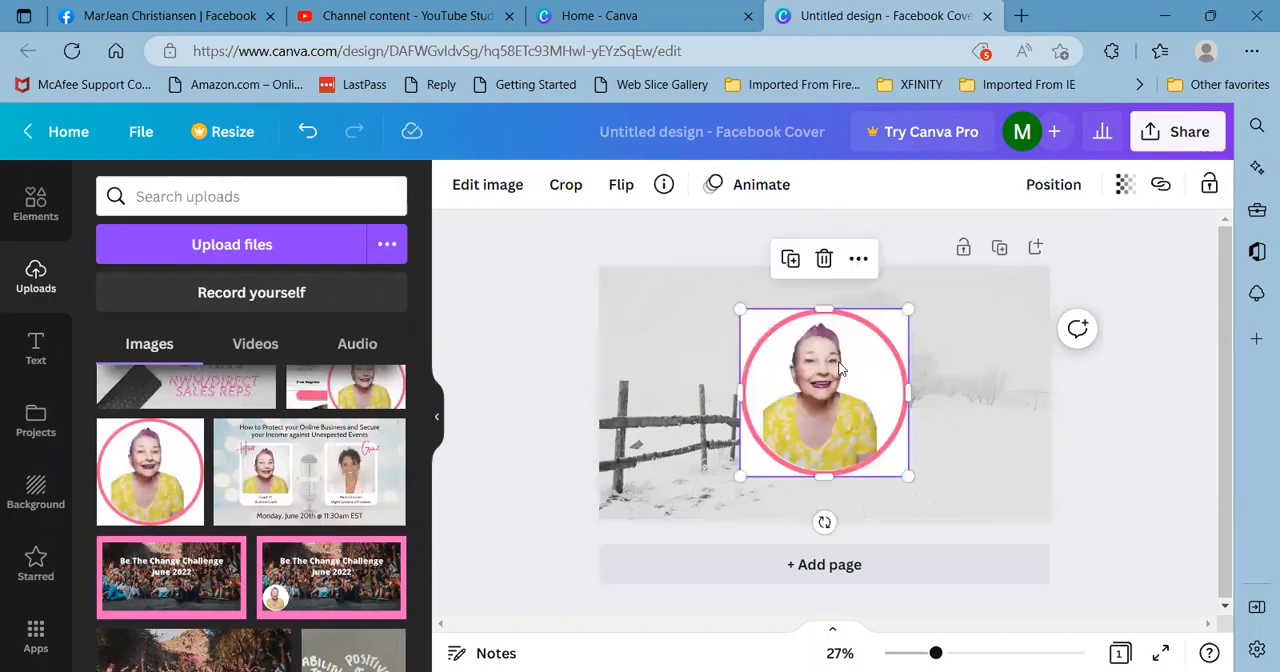
- Shrink the circular portrait to about half its size and centre it horizontally in the upper part of the cover
{"action": "left_click_drag", "start_coordinate": [840, 370], "coordinate": [757, 379]}
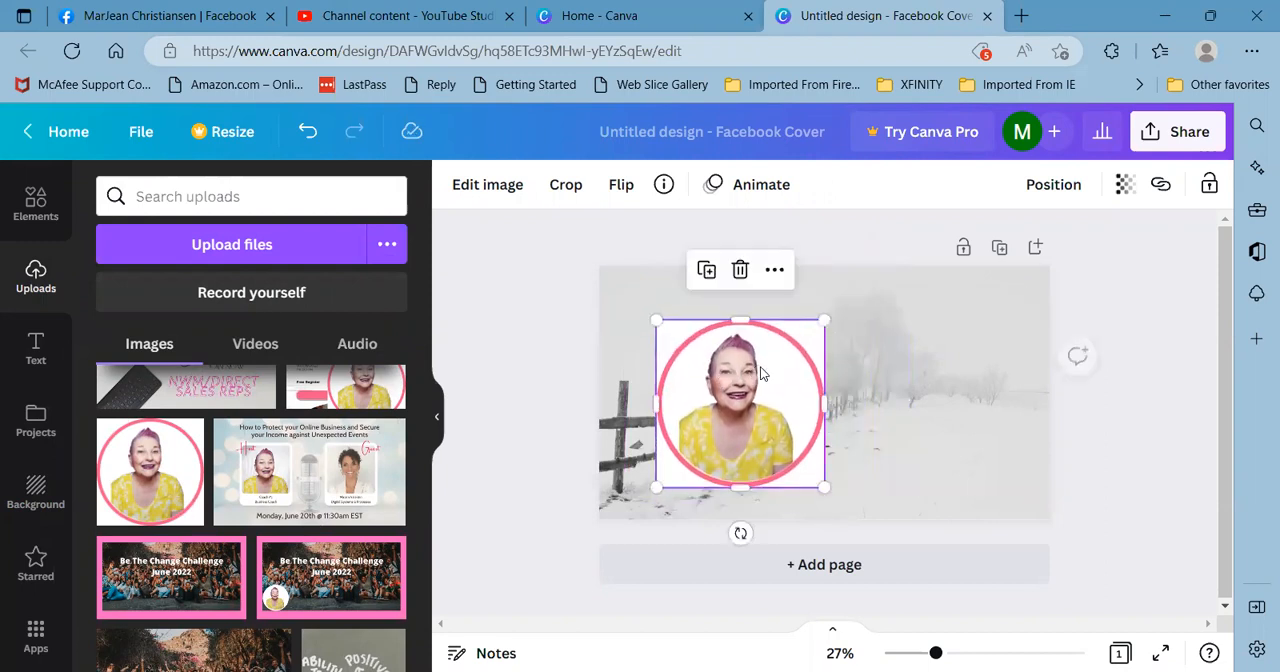
{"action": "left_click_drag", "start_coordinate": [824, 321], "coordinate": [737, 409]}
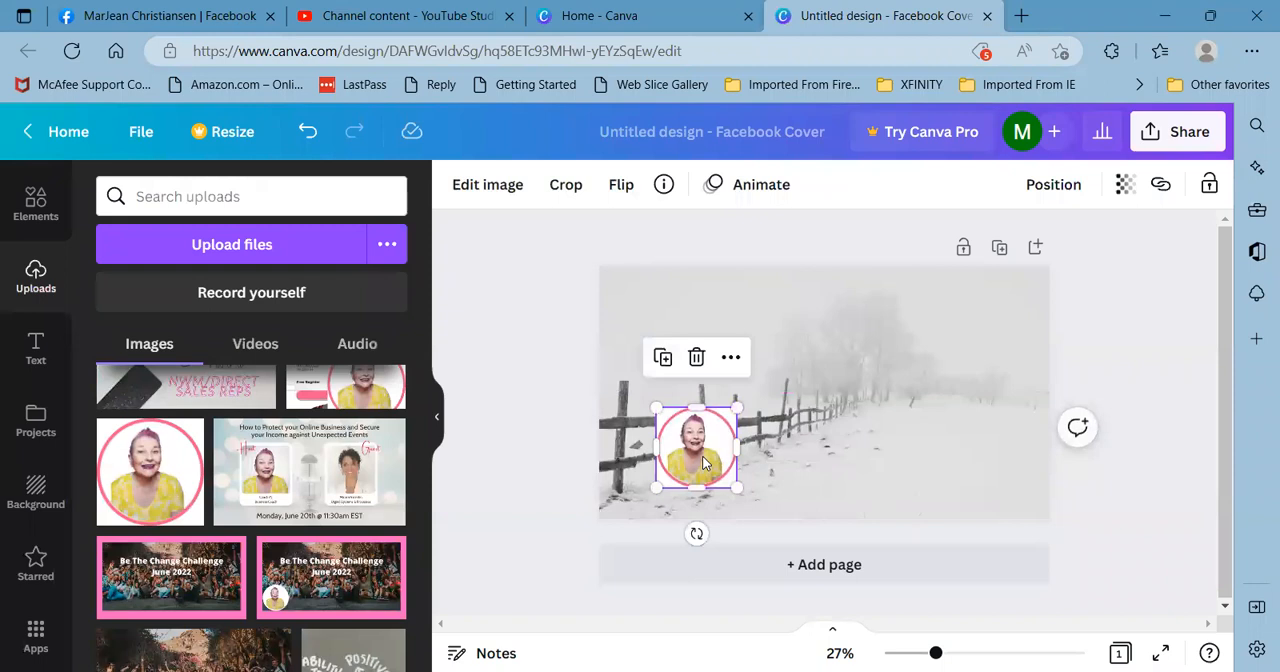
{"action": "left_click_drag", "start_coordinate": [704, 463], "coordinate": [896, 427]}
{"action": "left_click_drag", "start_coordinate": [855, 358], "coordinate": [830, 343]}
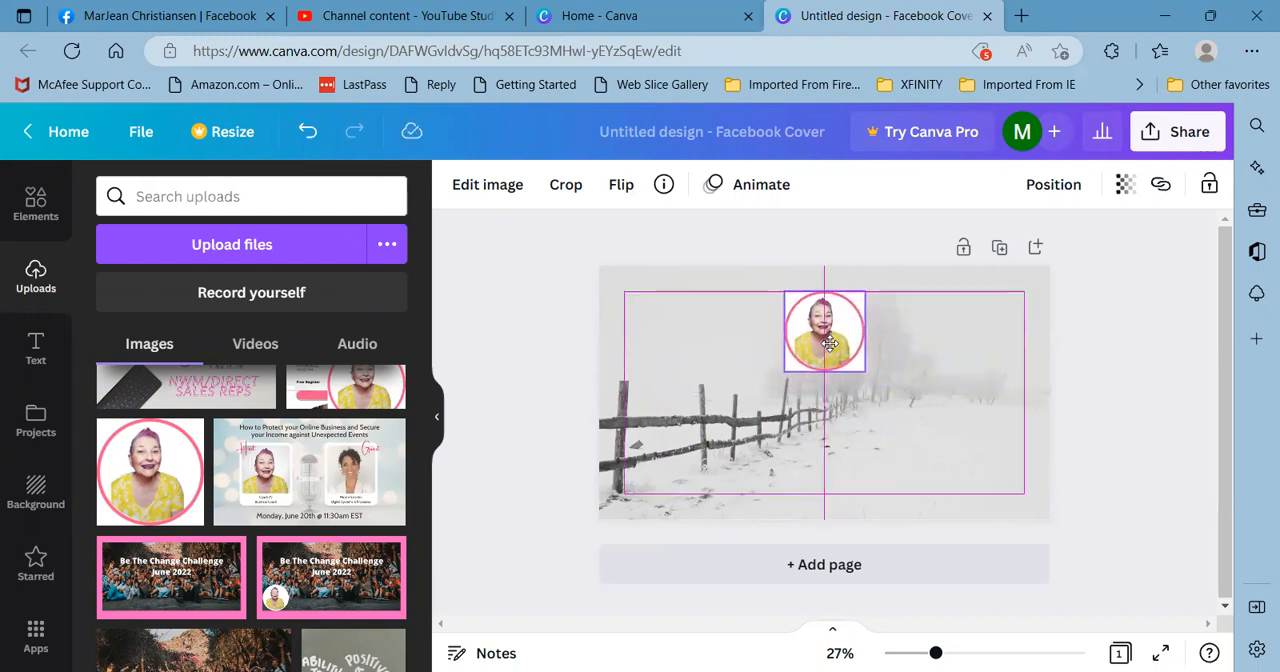
{"action": "left_click_drag", "start_coordinate": [830, 343], "coordinate": [830, 350]}
{"action": "left_click", "coordinate": [697, 417]}
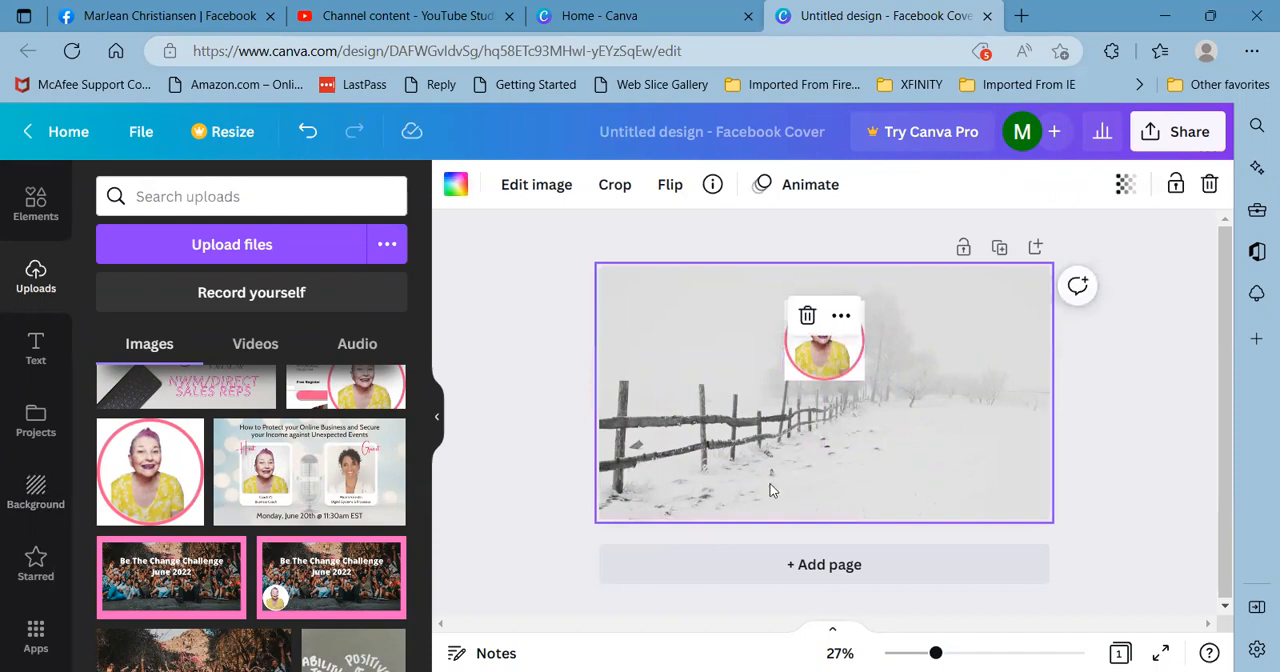
- Add a text box to the right of the portrait and set its font to Maragsa
{"action": "left_click", "coordinate": [30, 356]}
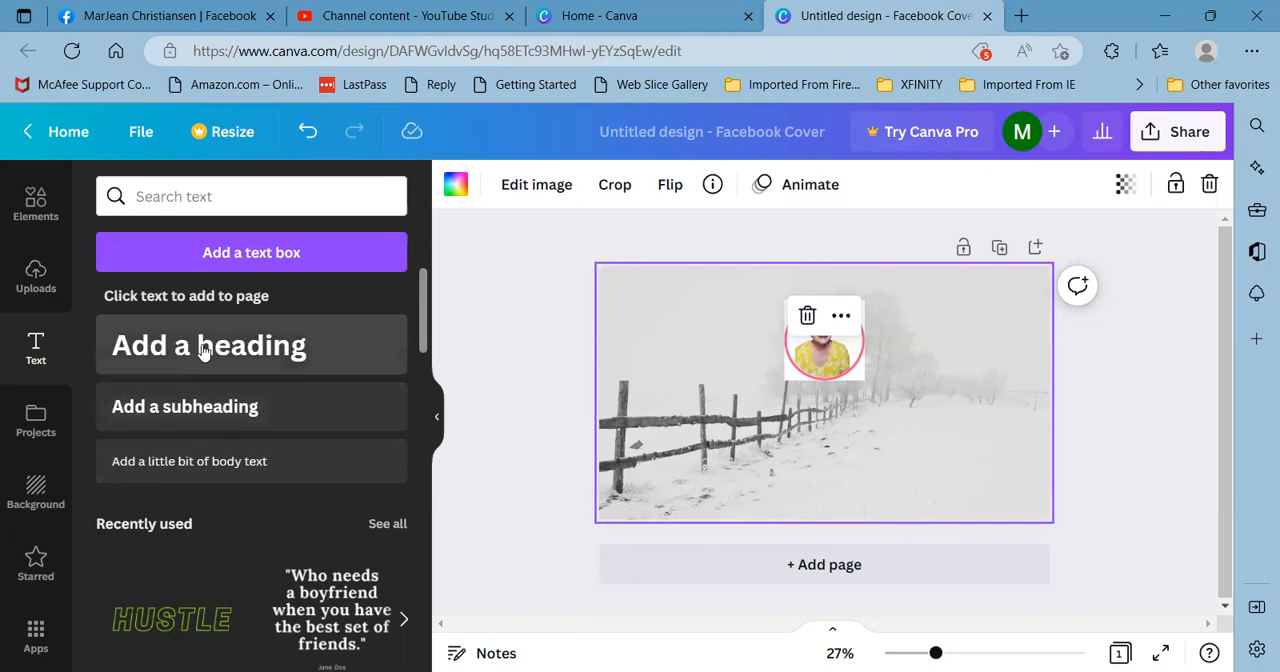
{"action": "left_click", "coordinate": [214, 256]}
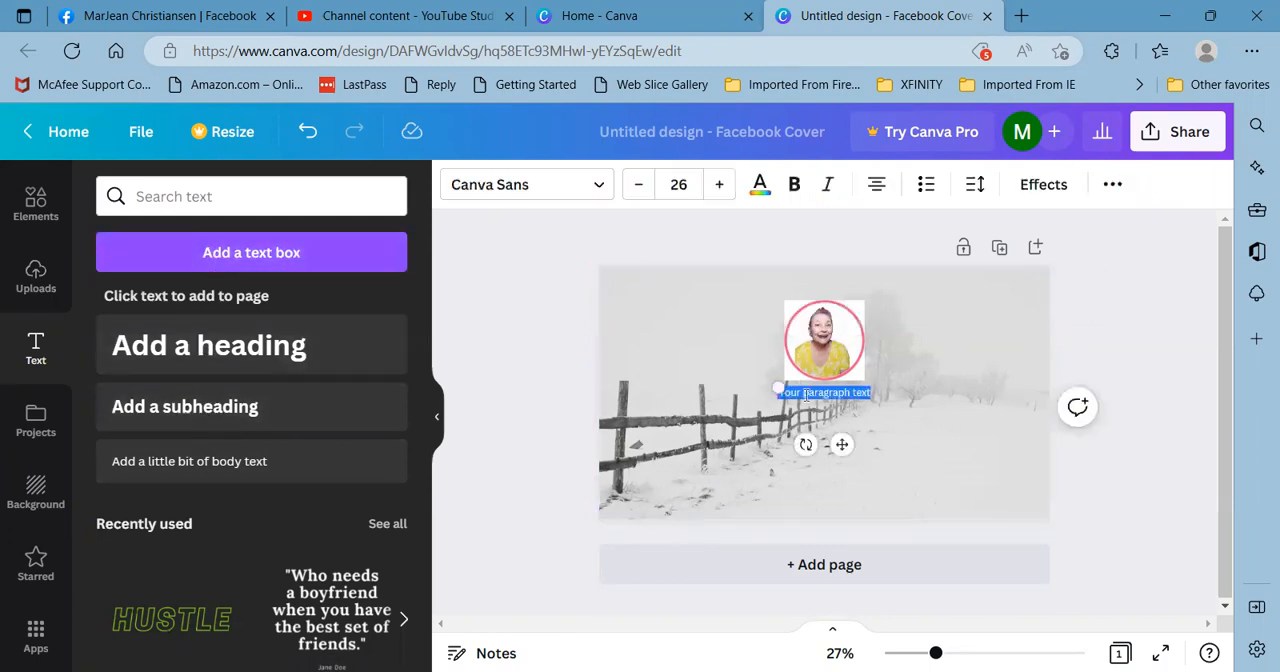
{"action": "left_click_drag", "start_coordinate": [822, 398], "coordinate": [918, 368]}
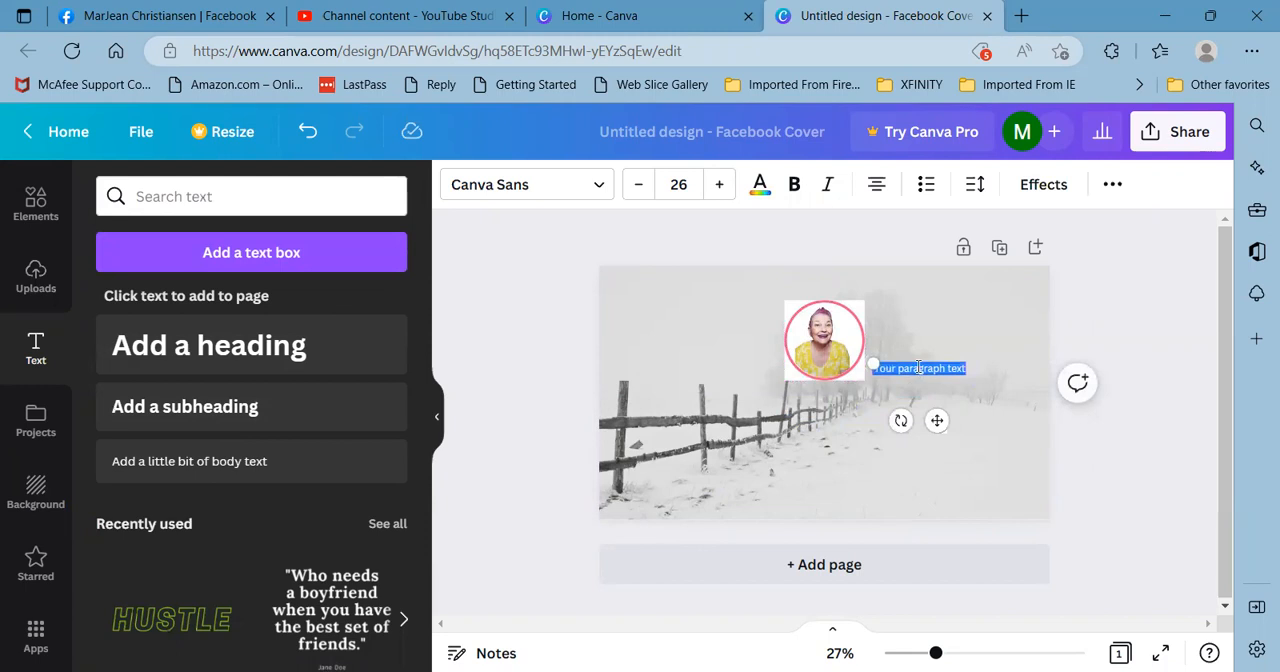
{"action": "left_click", "coordinate": [600, 187]}
{"action": "scroll", "coordinate": [172, 410], "scroll_direction": "down", "scroll_amount": 2}
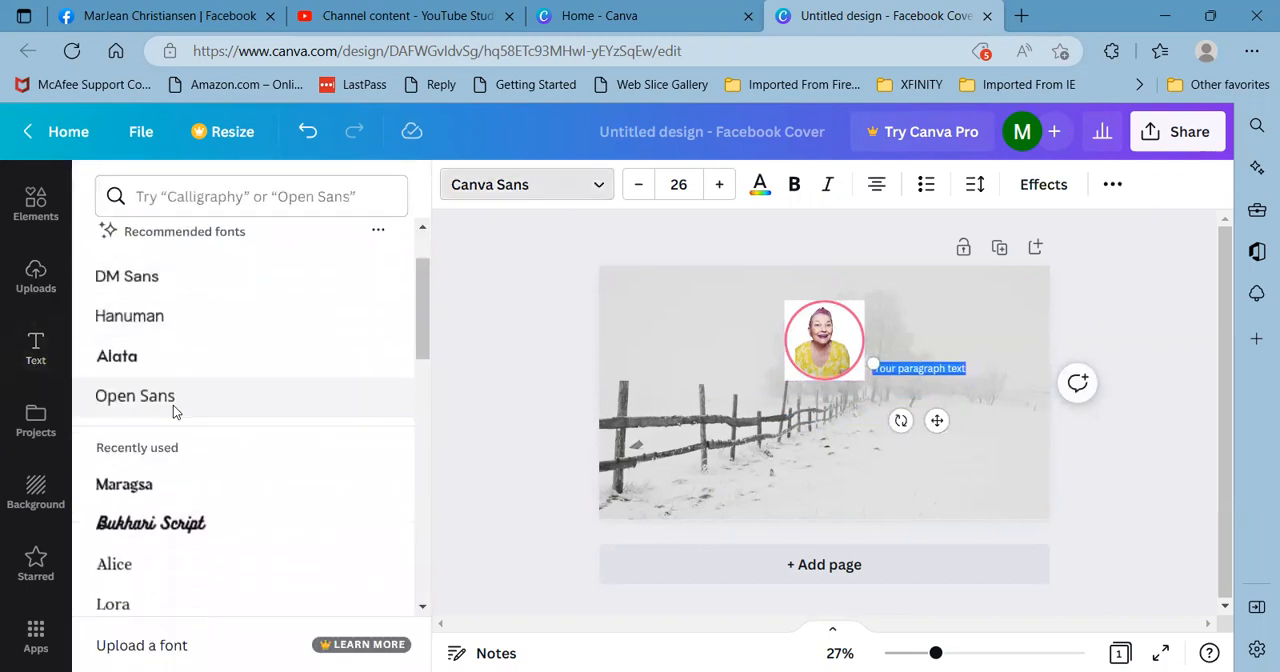
{"action": "scroll", "coordinate": [173, 410], "scroll_direction": "down", "scroll_amount": 2}
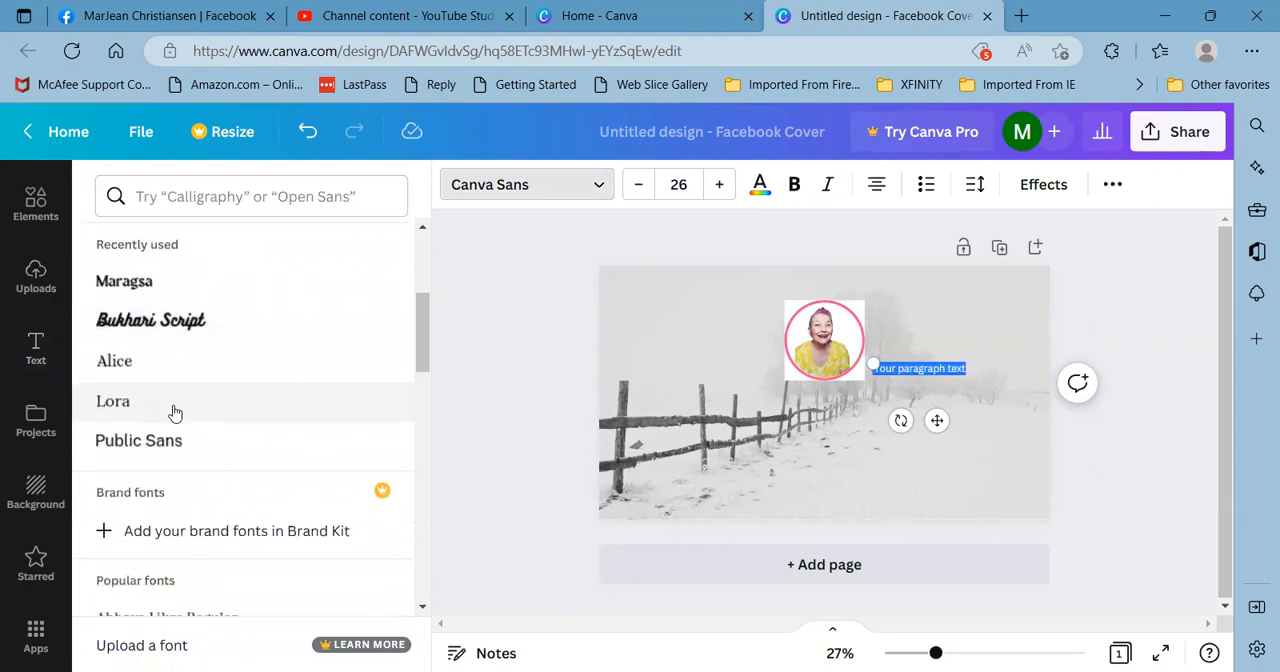
{"action": "left_click", "coordinate": [120, 283]}
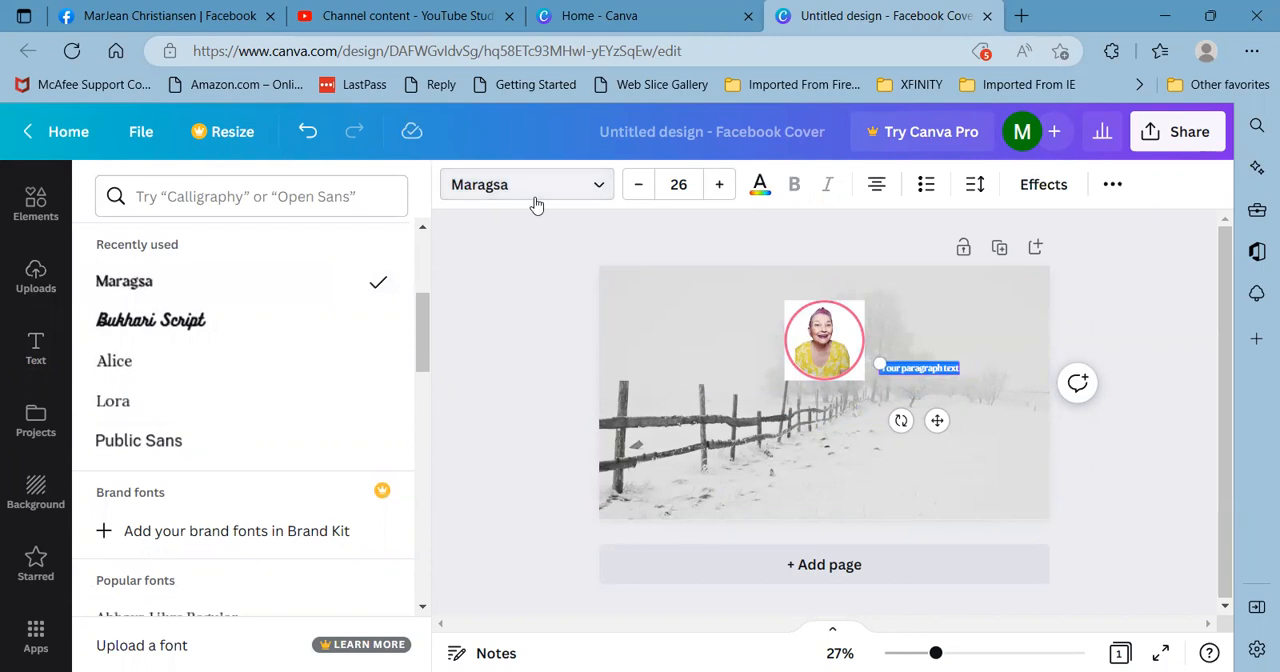
- Set the placeholder text's font size to 44 and place it beside the middle of the portrait
{"action": "left_click", "coordinate": [718, 187]}
{"action": "left_click", "coordinate": [718, 187]}
{"action": "left_click", "coordinate": [718, 187]}
{"action": "left_click", "coordinate": [718, 187]}
{"action": "left_click", "coordinate": [718, 187]}
{"action": "left_click", "coordinate": [718, 187]}
{"action": "left_click", "coordinate": [718, 187]}
{"action": "left_click", "coordinate": [718, 187]}
{"action": "left_click", "coordinate": [718, 187]}
{"action": "left_click", "coordinate": [718, 187]}
{"action": "left_click", "coordinate": [718, 187]}
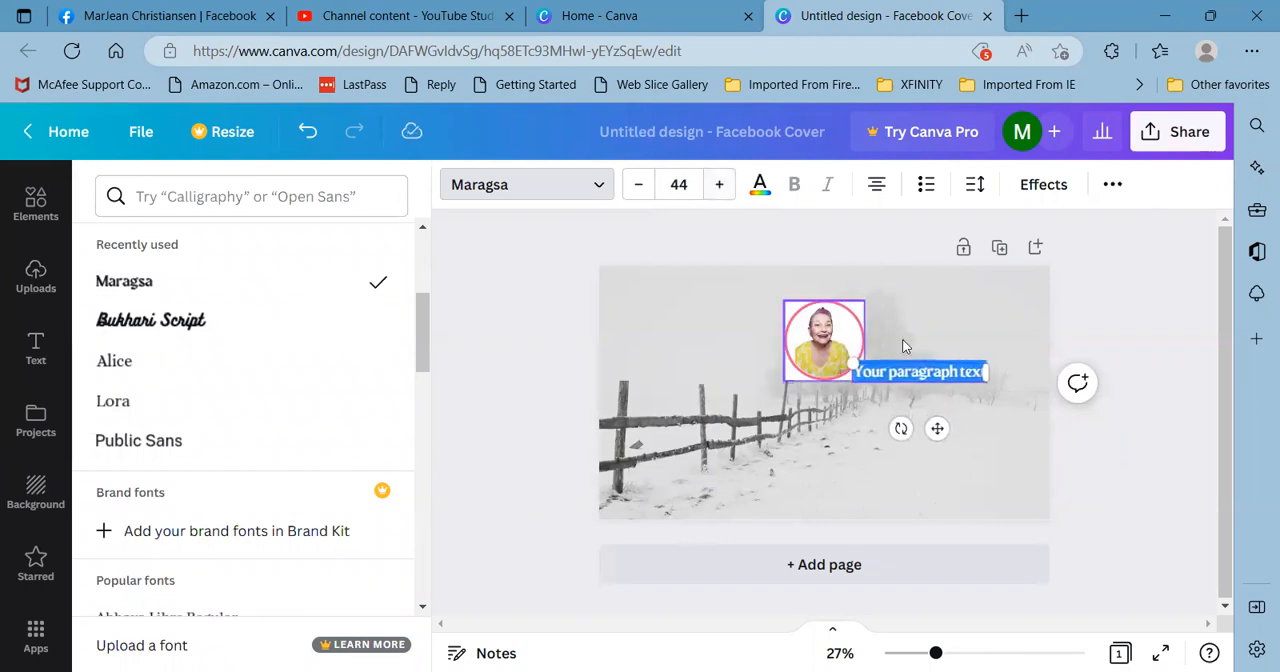
{"action": "left_click_drag", "start_coordinate": [918, 357], "coordinate": [937, 325]}
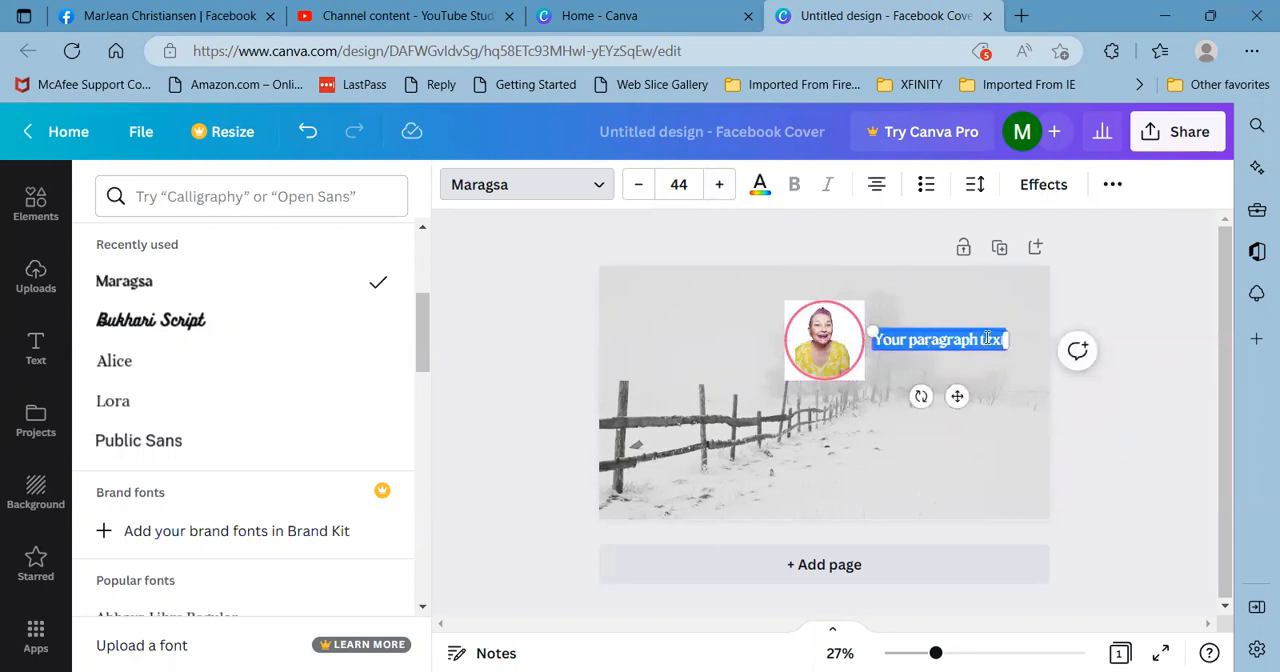
- Replace the placeholder text with "Helping Entrepreneurs Learn How To Use Facebook to Build a Business Oranically" and enlarge it to size 48.2
{"action": "left_click", "coordinate": [897, 340]}
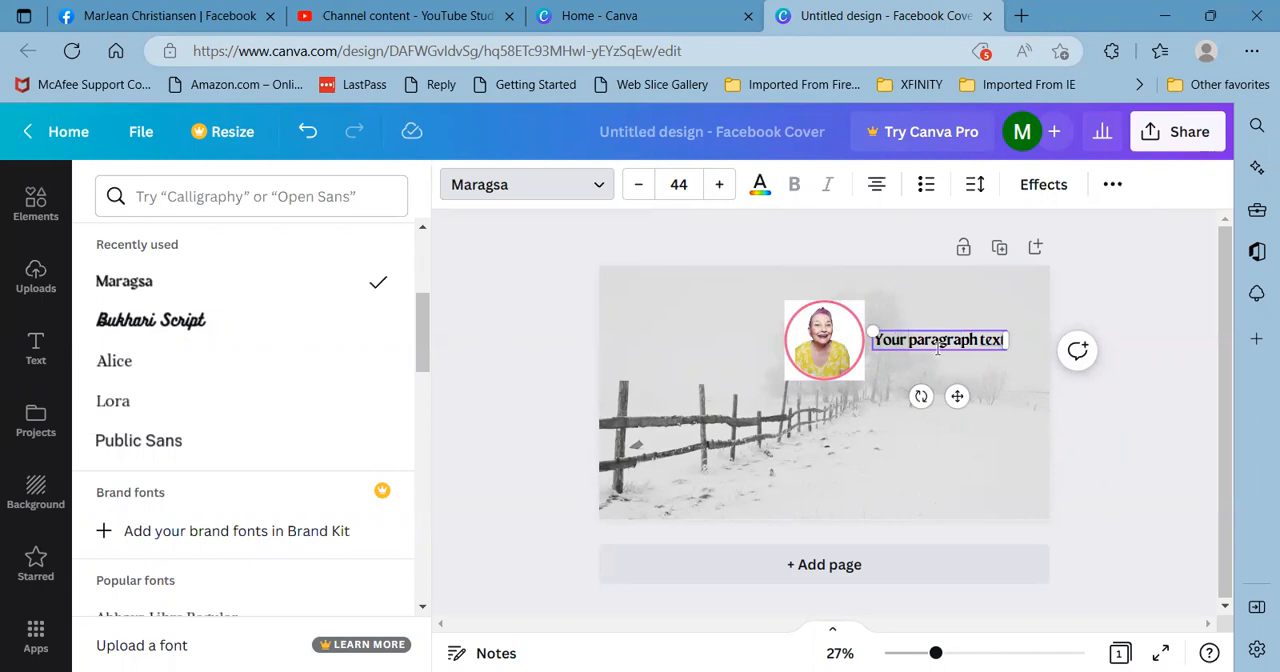
{"action": "key", "text": "BackSpace"}
{"action": "key", "text": "BackSpace"}
{"action": "key", "text": "BackSpace"}
{"action": "key", "text": "BackSpace"}
{"action": "key", "text": "BackSpace"}
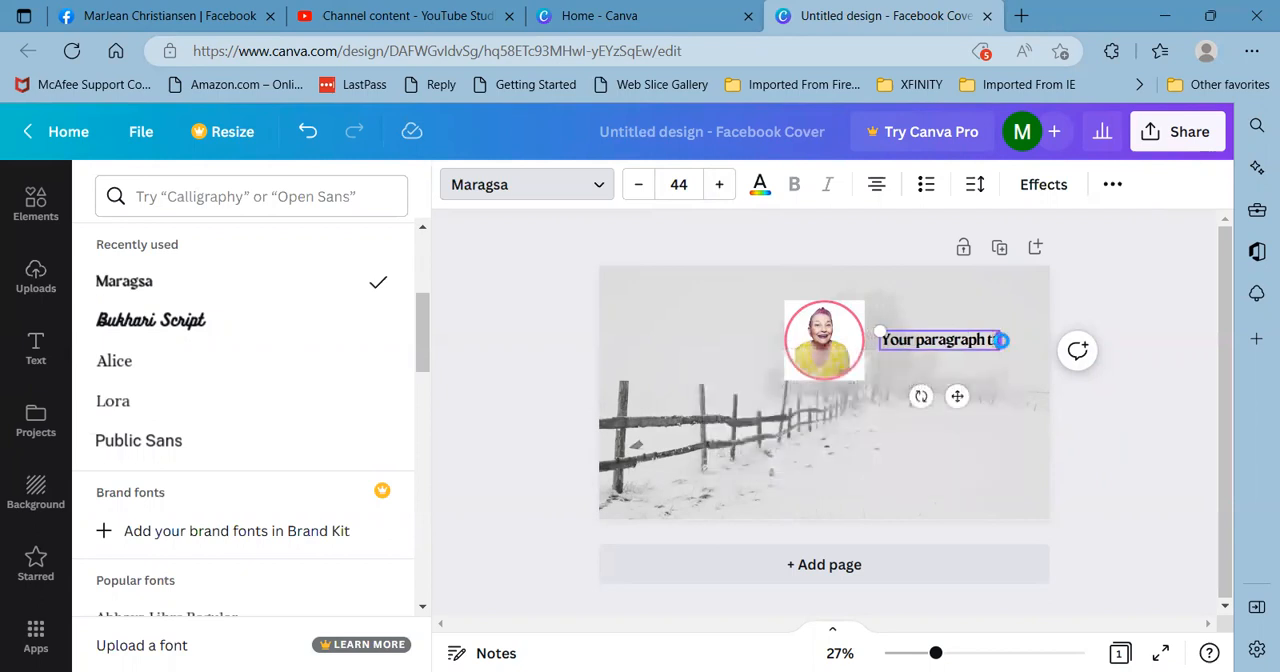
{"action": "key", "text": "BackSpace"}
{"action": "key", "text": "BackSpace"}
{"action": "key", "text": "BackSpace"}
{"action": "key", "text": "BackSpace"}
{"action": "key", "text": "BackSpace"}
{"action": "key", "text": "BackSpace"}
{"action": "key", "text": "BackSpace"}
{"action": "key", "text": "BackSpace"}
{"action": "key", "text": "BackSpace"}
{"action": "key", "text": "BackSpace"}
{"action": "key", "text": "BackSpace"}
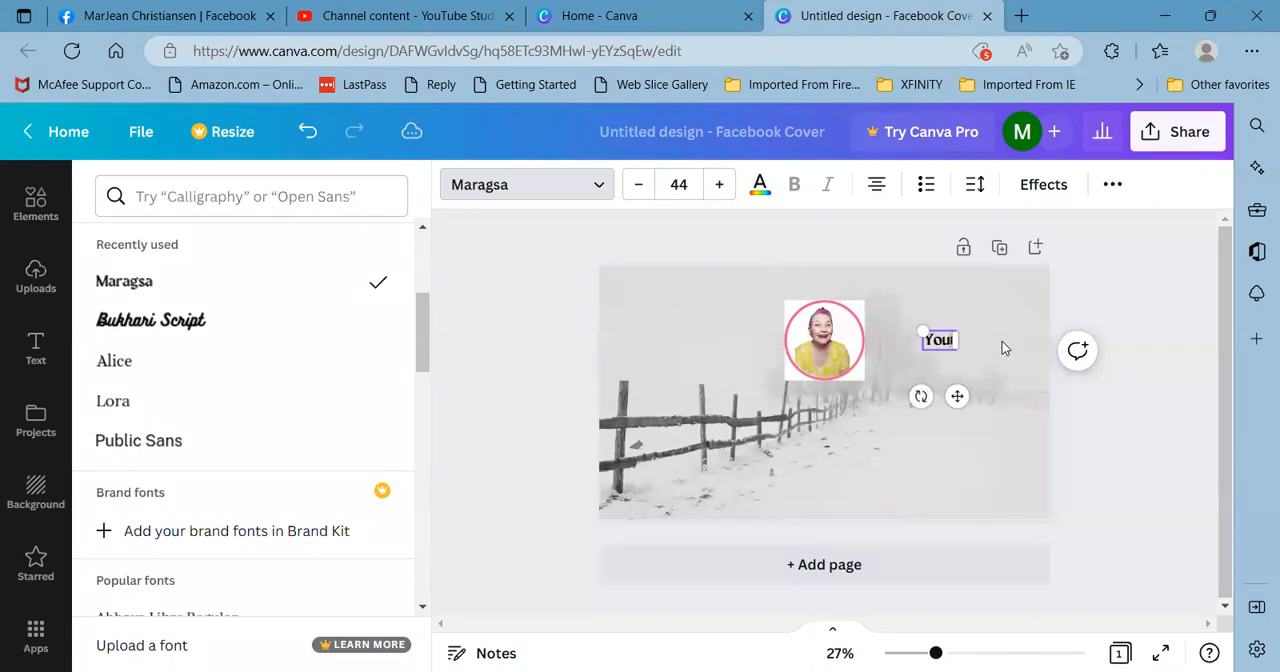
{"action": "key", "text": "BackSpace"}
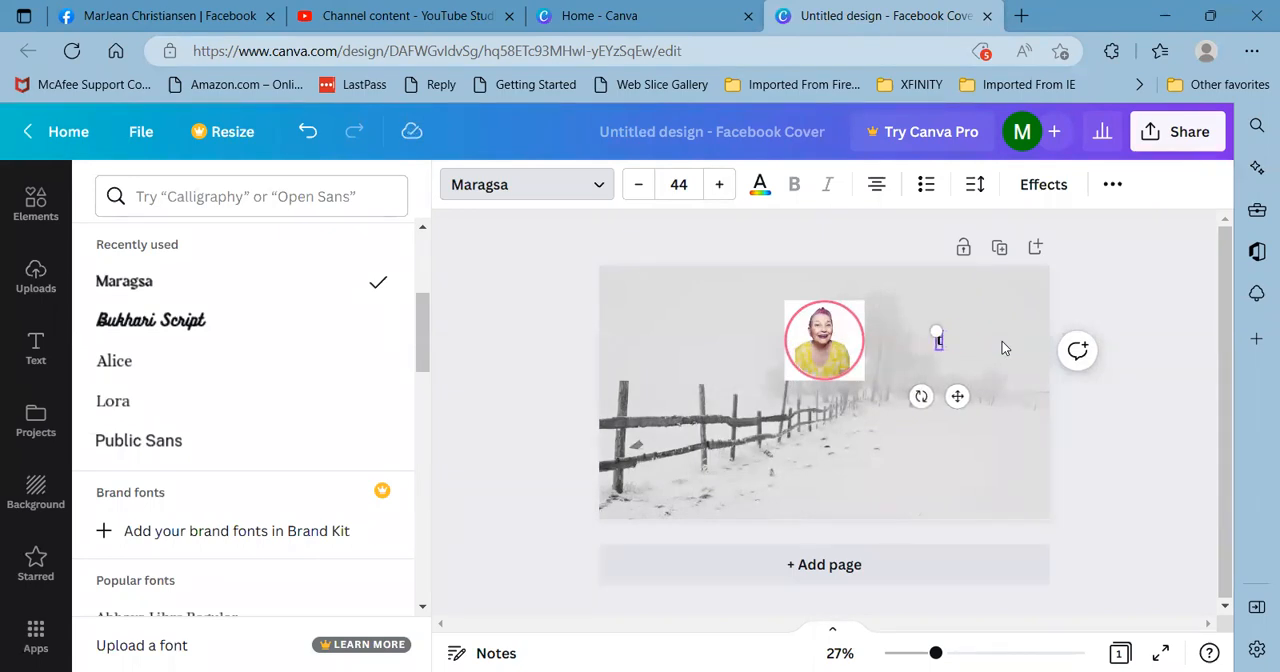
{"action": "type", "text": "Helpi"}
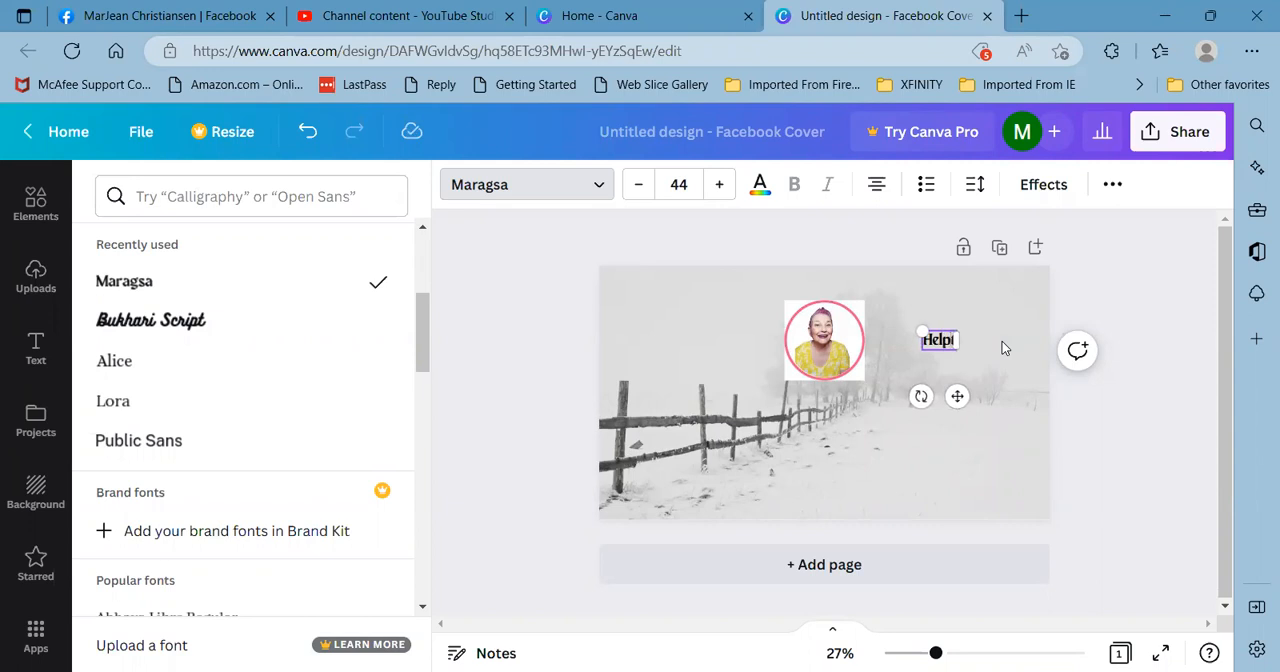
{"action": "type", "text": "ng Ent"}
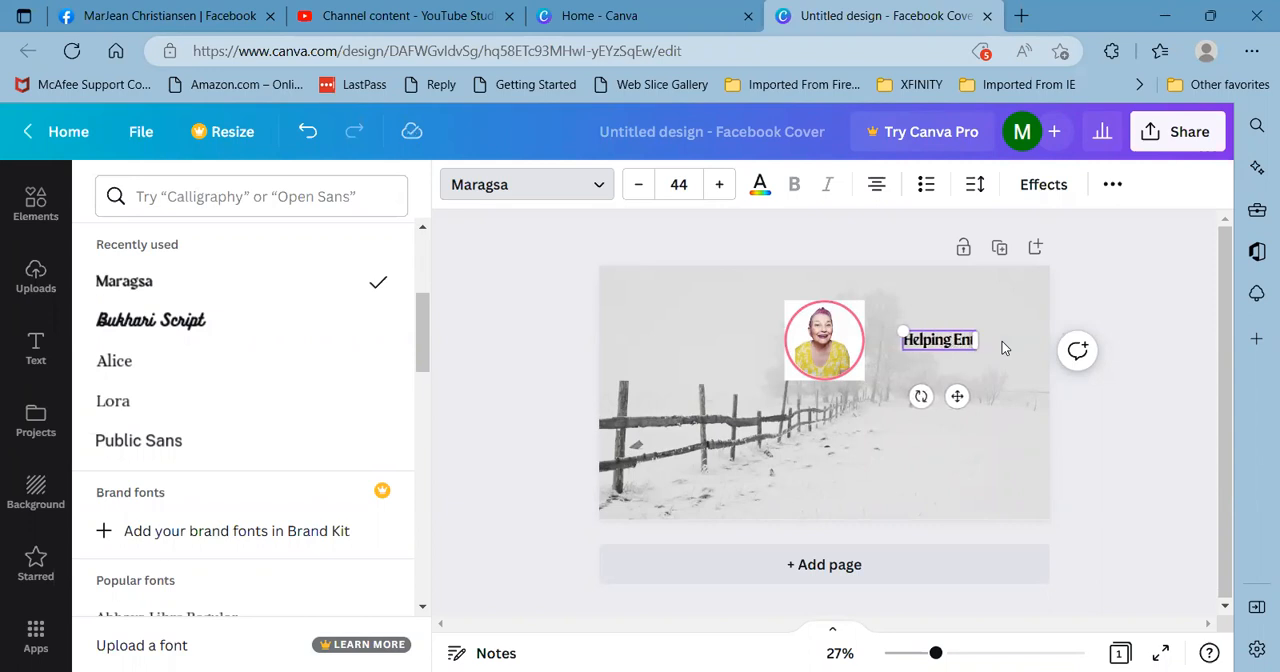
{"action": "type", "text": "repreneu"}
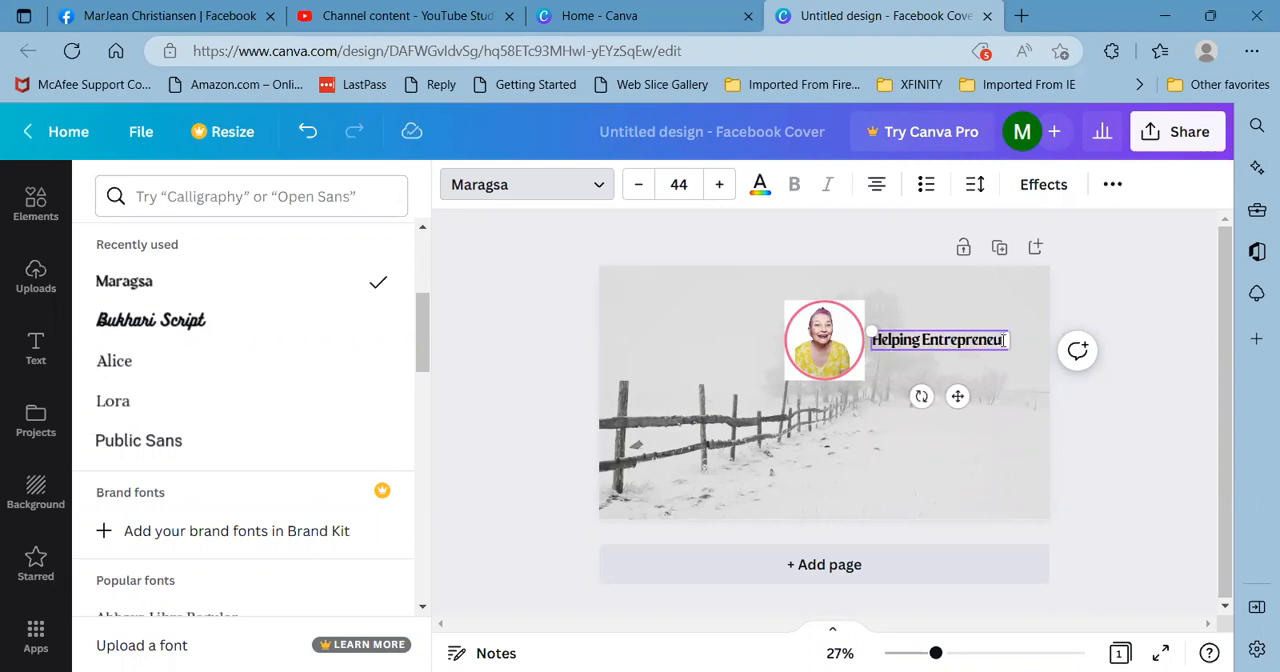
{"action": "type", "text": "rs t"}
{"action": "type", "text": "earn"}
{"action": "type", "text": "How To"}
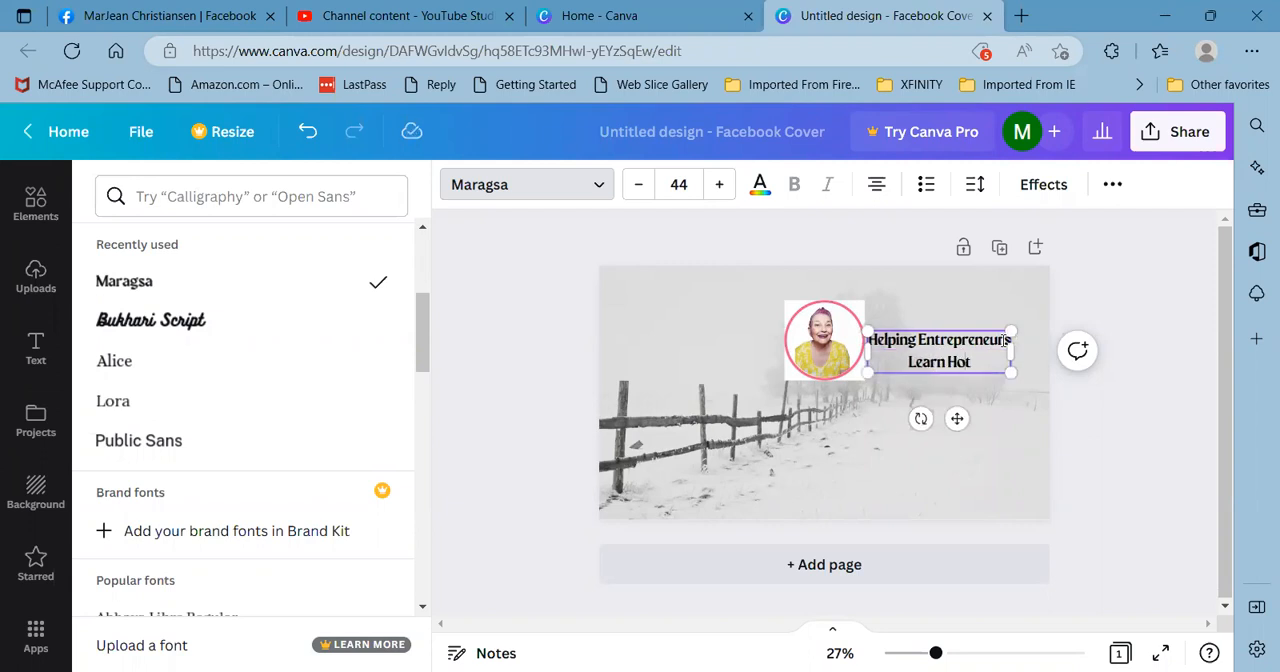
{"action": "type", "text": " Use"}
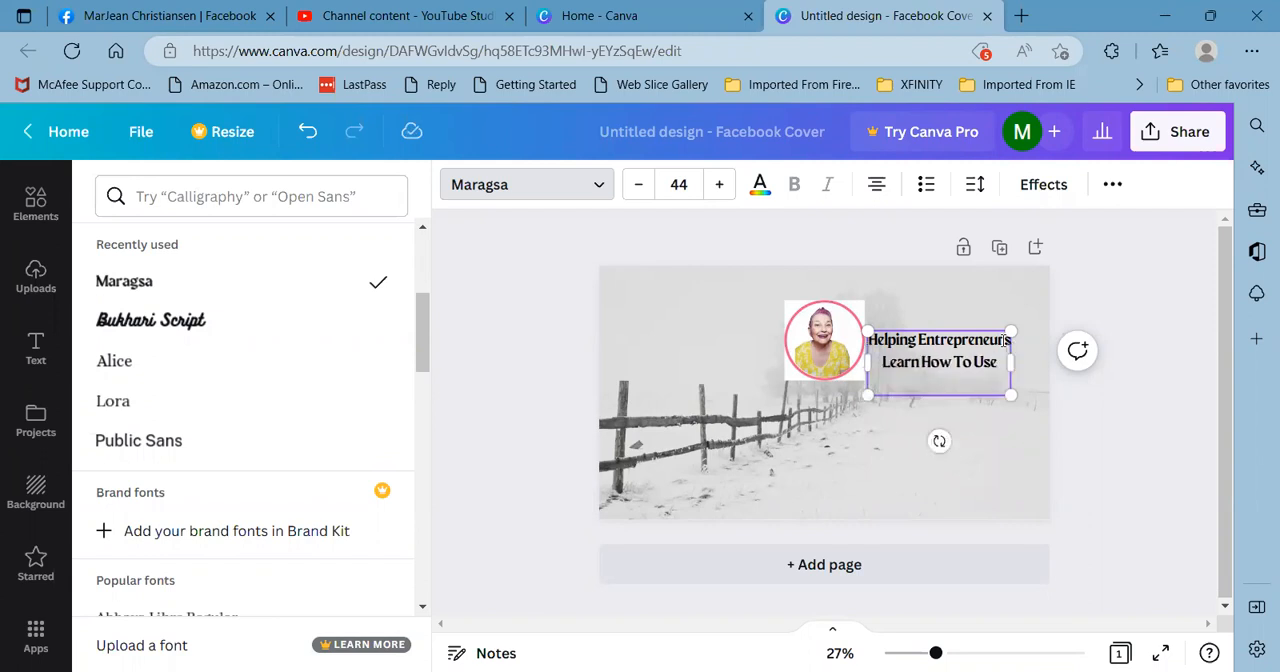
{"action": "type", "text": " Facebook to Buil"}
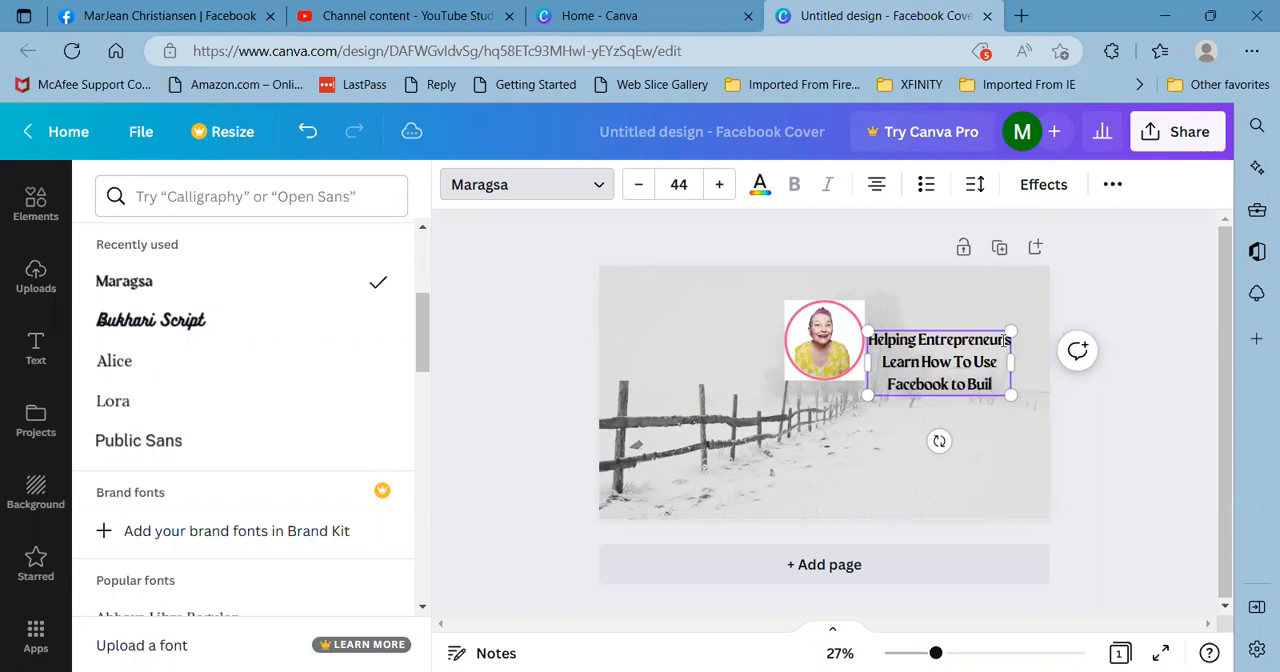
{"action": "type", "text": "d a "}
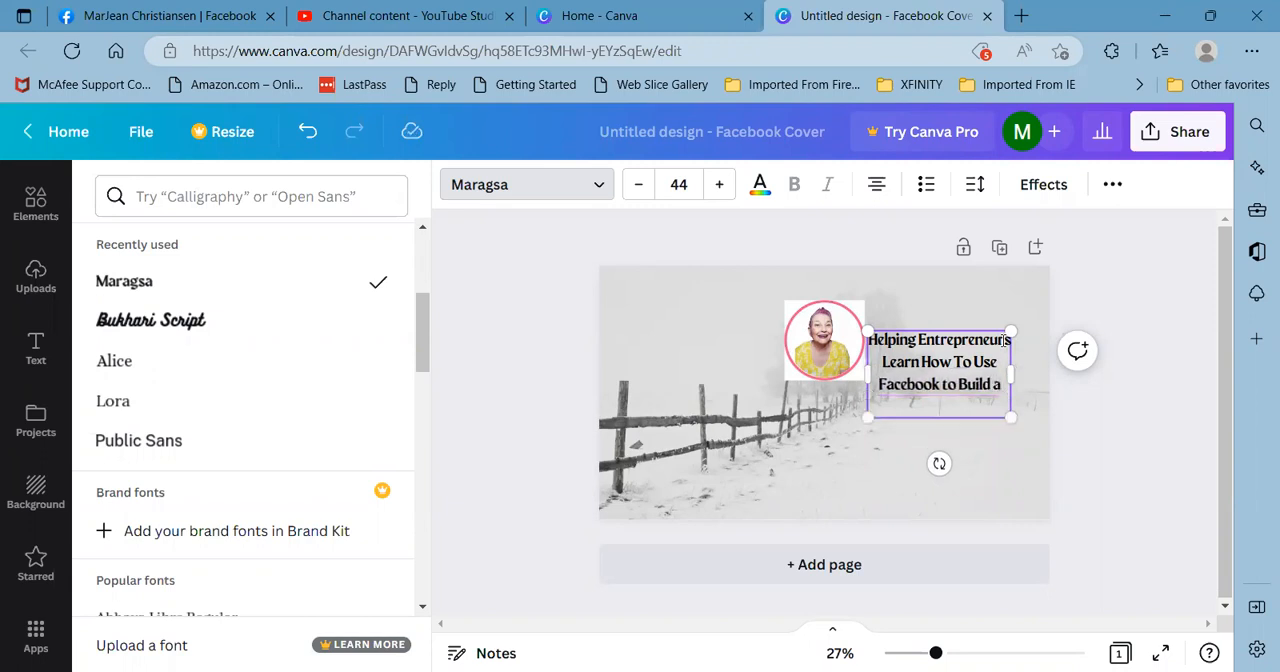
{"action": "type", "text": "Business Oranically"}
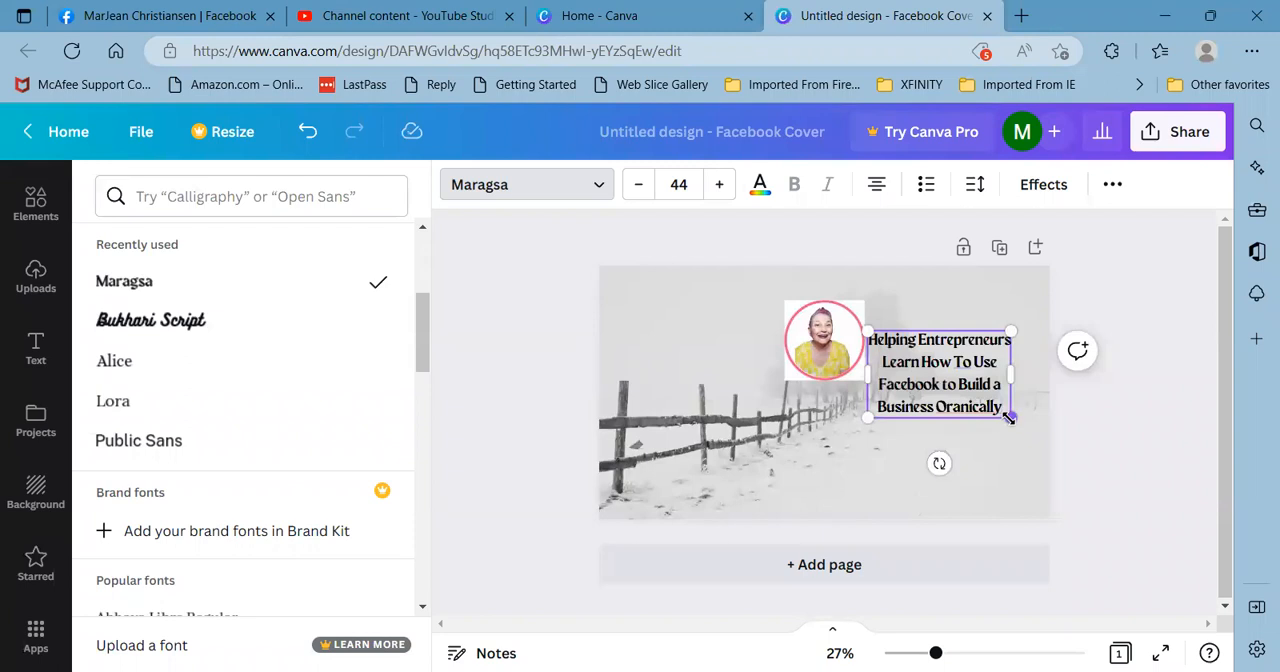
{"action": "left_click_drag", "start_coordinate": [1009, 418], "coordinate": [1024, 426]}
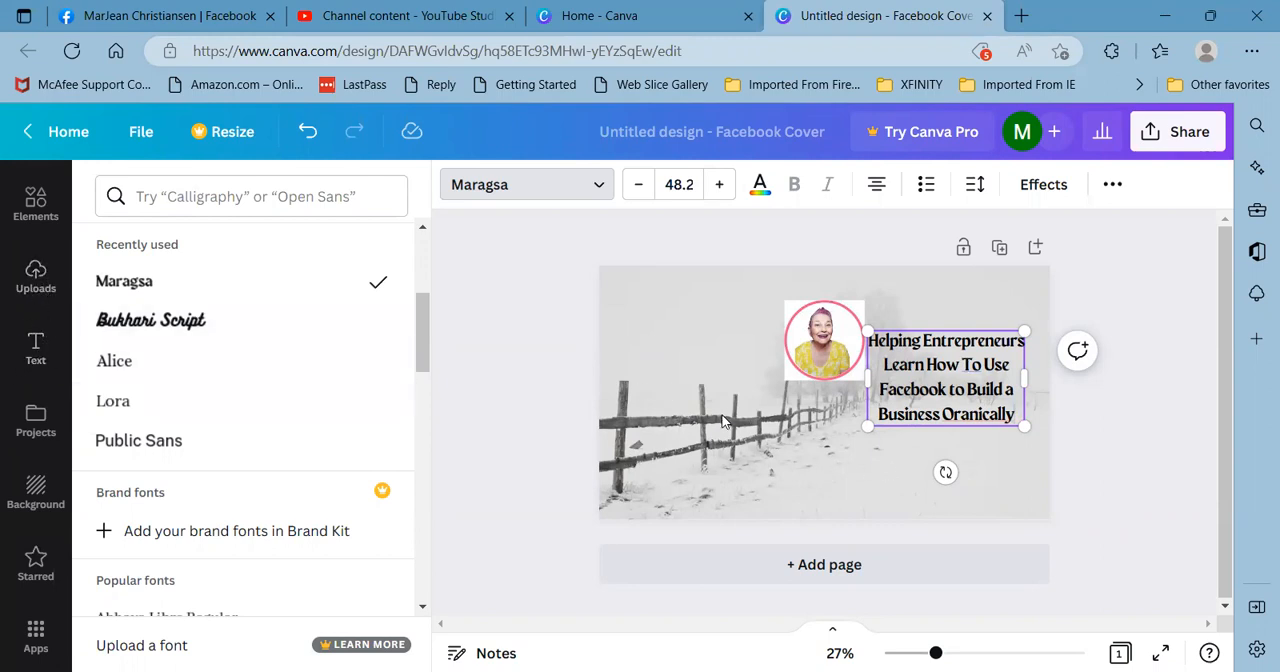
- Search the design elements for frames using the suggested "Frame" keyword and look over the mixed results
{"action": "left_click", "coordinate": [36, 205]}
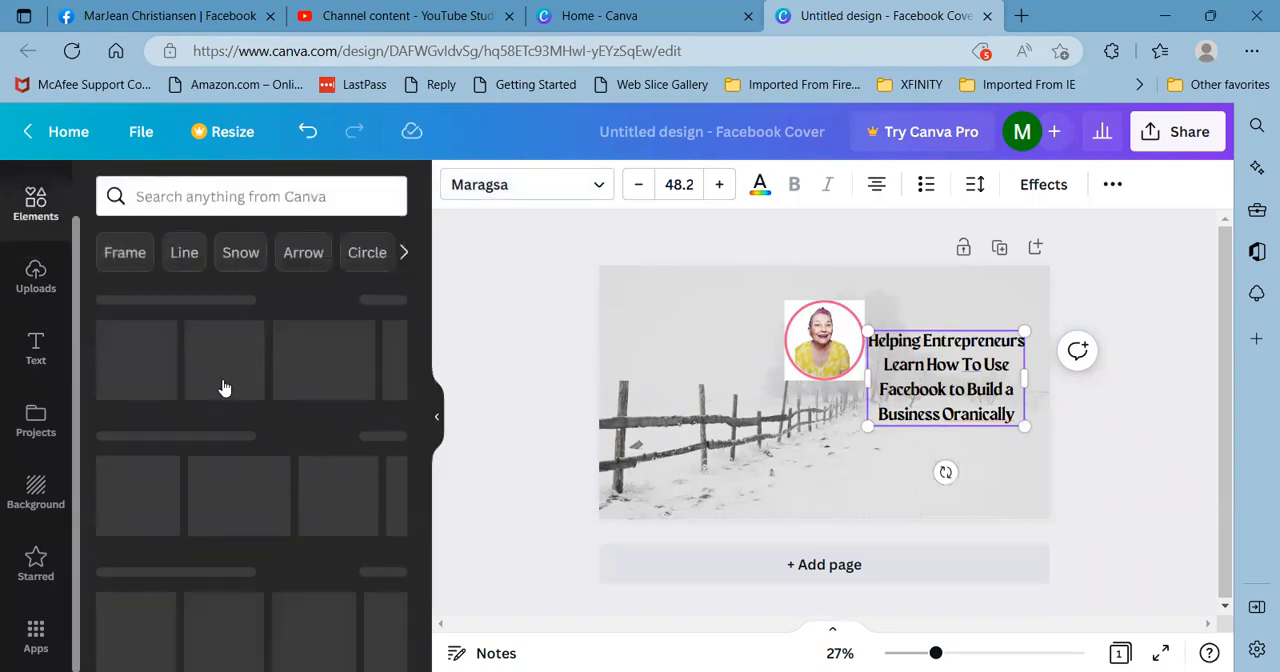
{"action": "scroll", "coordinate": [224, 388], "scroll_direction": "down", "scroll_amount": 1}
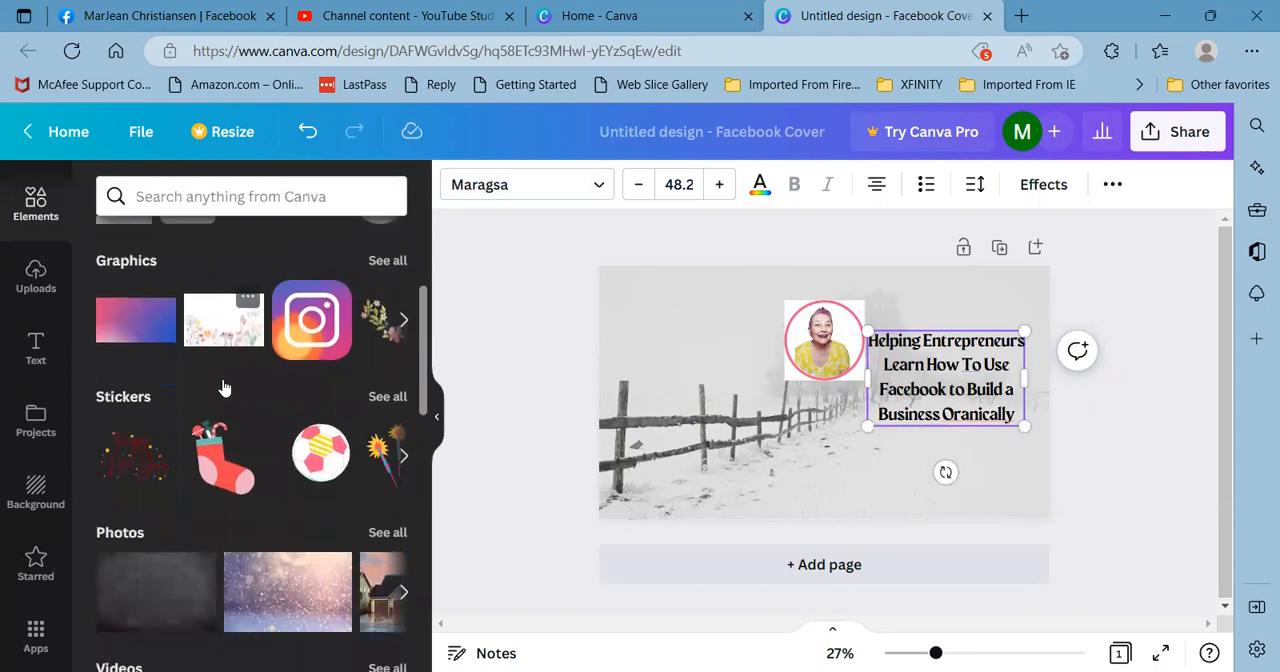
{"action": "scroll", "coordinate": [224, 388], "scroll_direction": "down", "scroll_amount": 5}
{"action": "scroll", "coordinate": [222, 379], "scroll_direction": "up", "scroll_amount": 6}
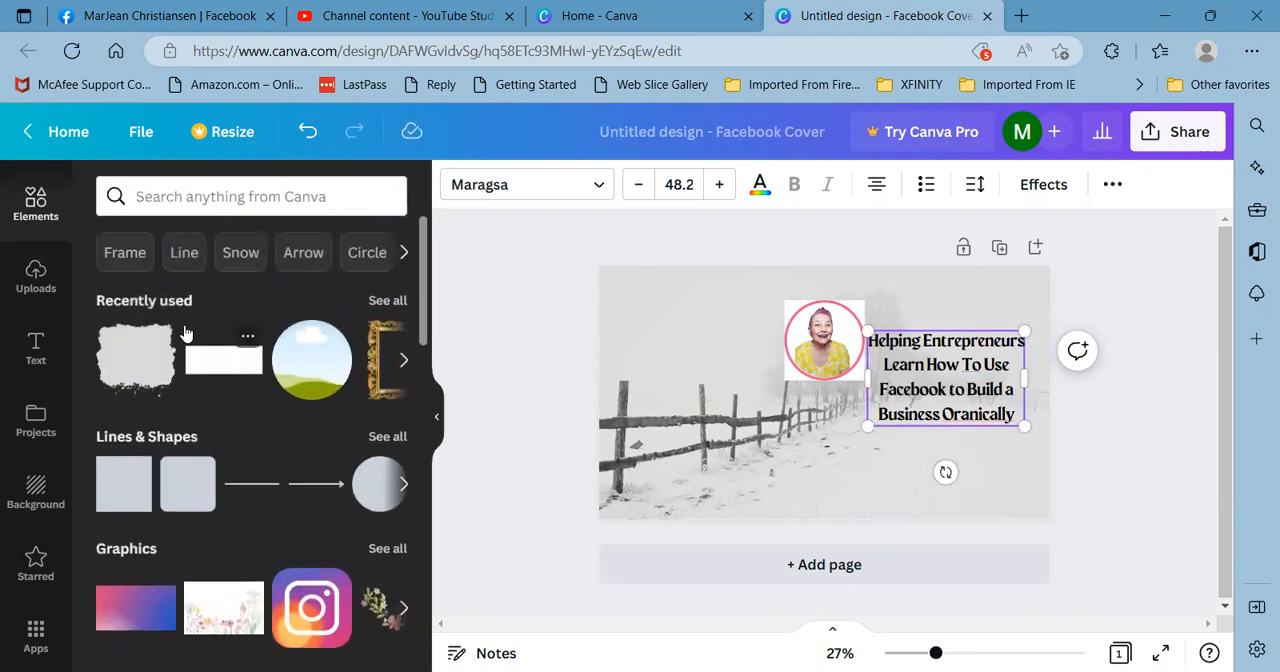
{"action": "left_click", "coordinate": [124, 254]}
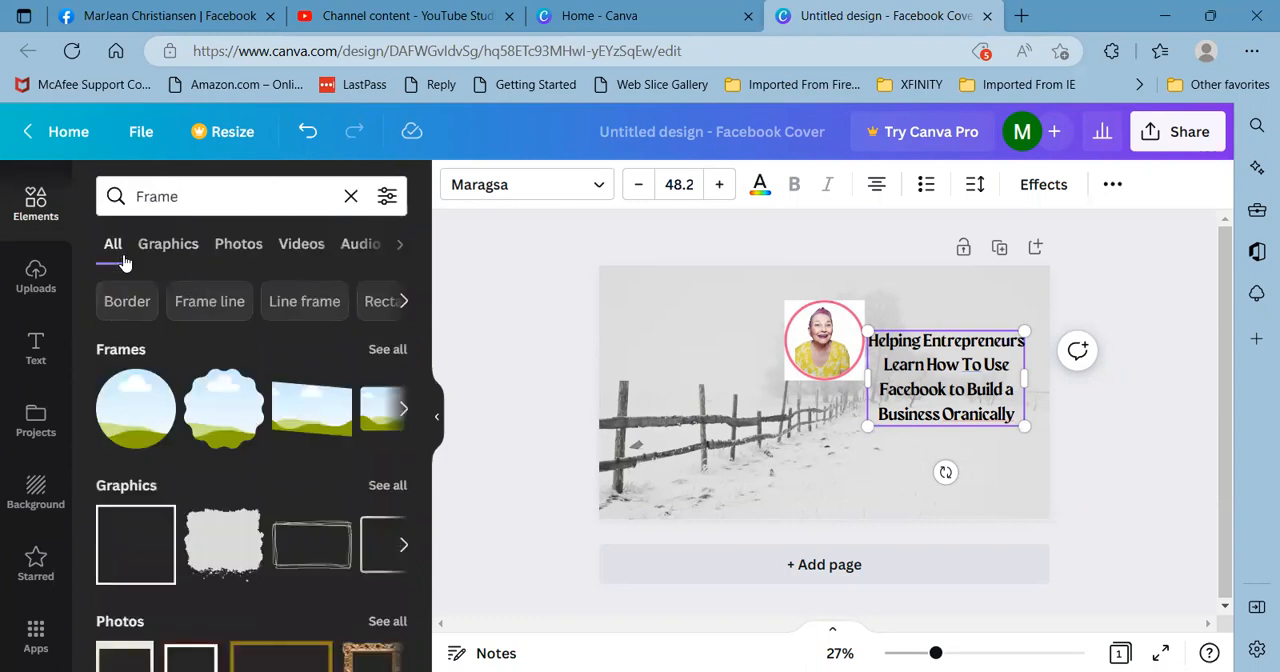
{"action": "scroll", "coordinate": [213, 436], "scroll_direction": "down", "scroll_amount": 3}
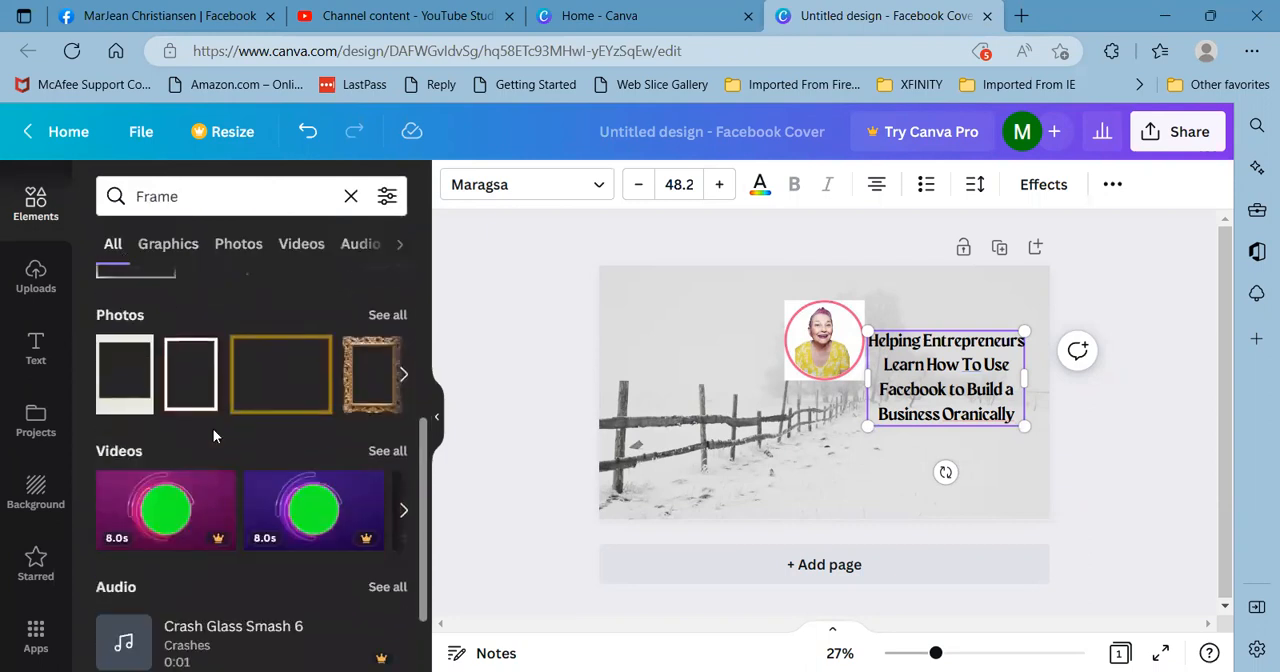
{"action": "scroll", "coordinate": [213, 429], "scroll_direction": "down", "scroll_amount": 1}
{"action": "scroll", "coordinate": [213, 429], "scroll_direction": "up", "scroll_amount": 4}
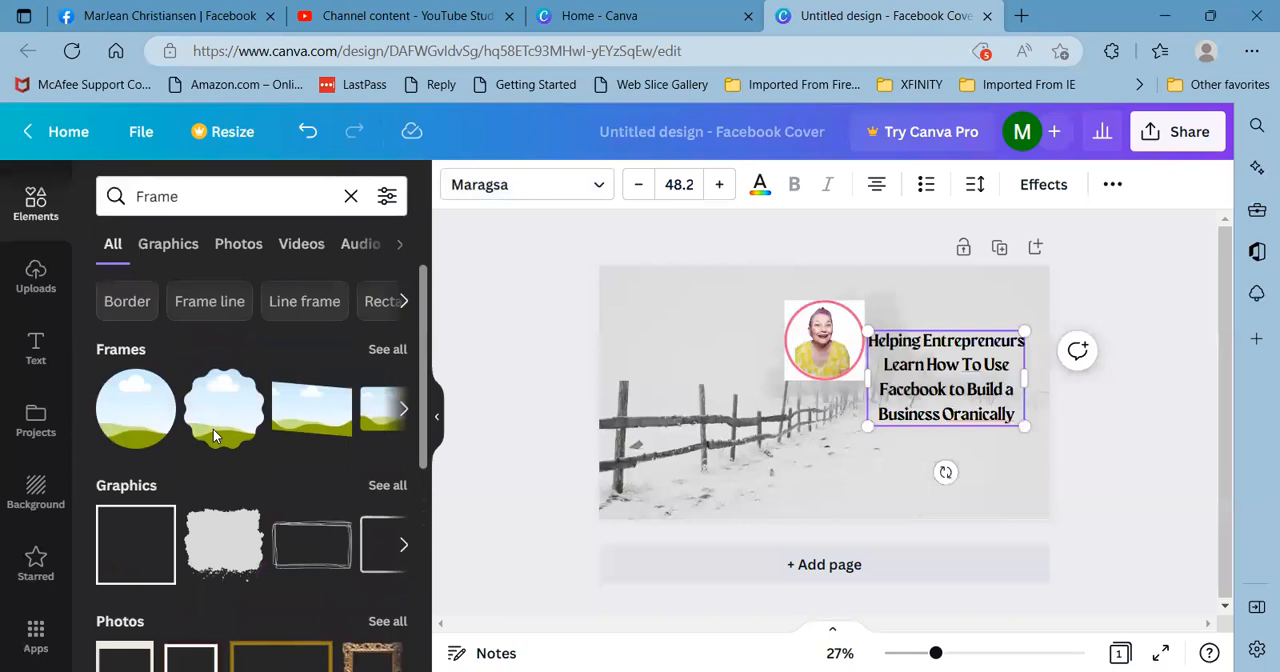
- Limit the "Frame" results to graphics and browse them for a decorative frame or corner ornament that suits the cover
{"action": "left_click", "coordinate": [170, 247]}
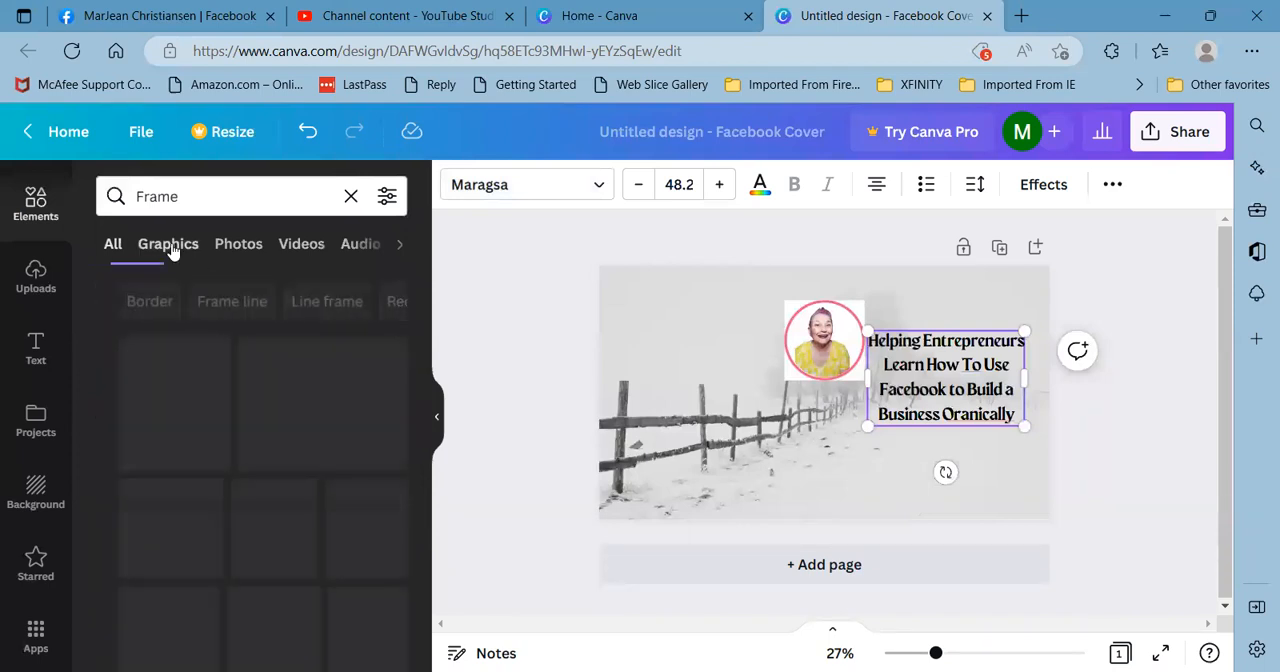
{"action": "scroll", "coordinate": [223, 466], "scroll_direction": "down", "scroll_amount": 2}
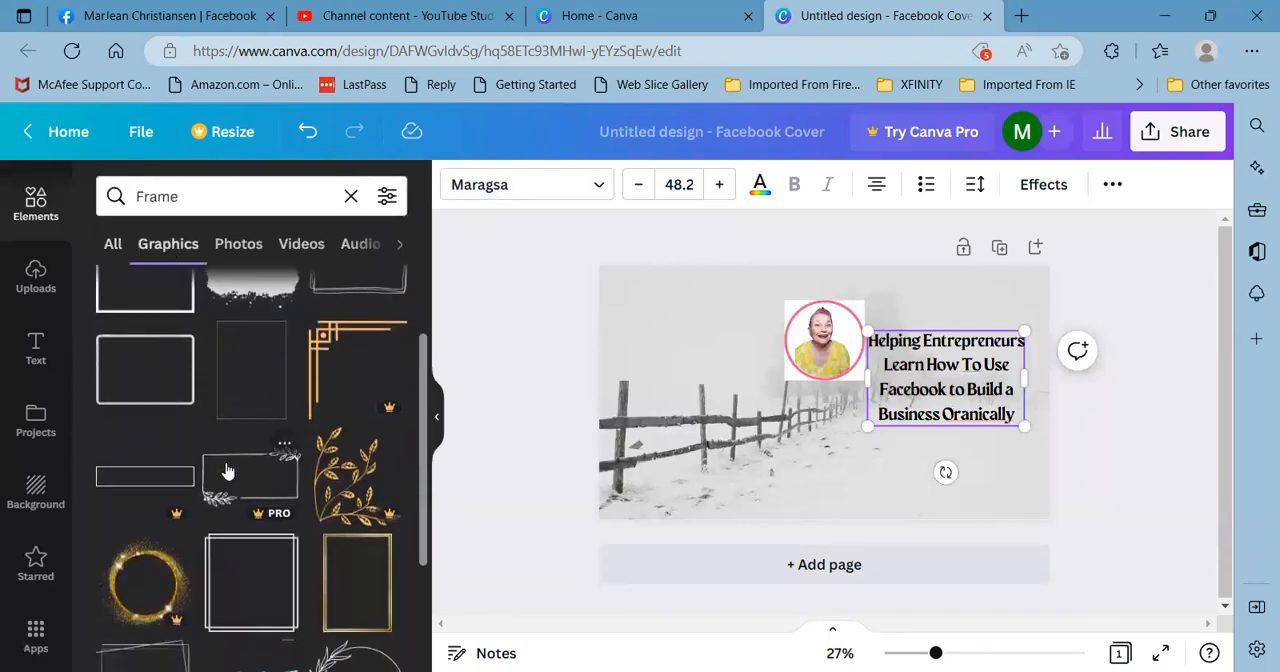
{"action": "scroll", "coordinate": [228, 470], "scroll_direction": "down", "scroll_amount": 3}
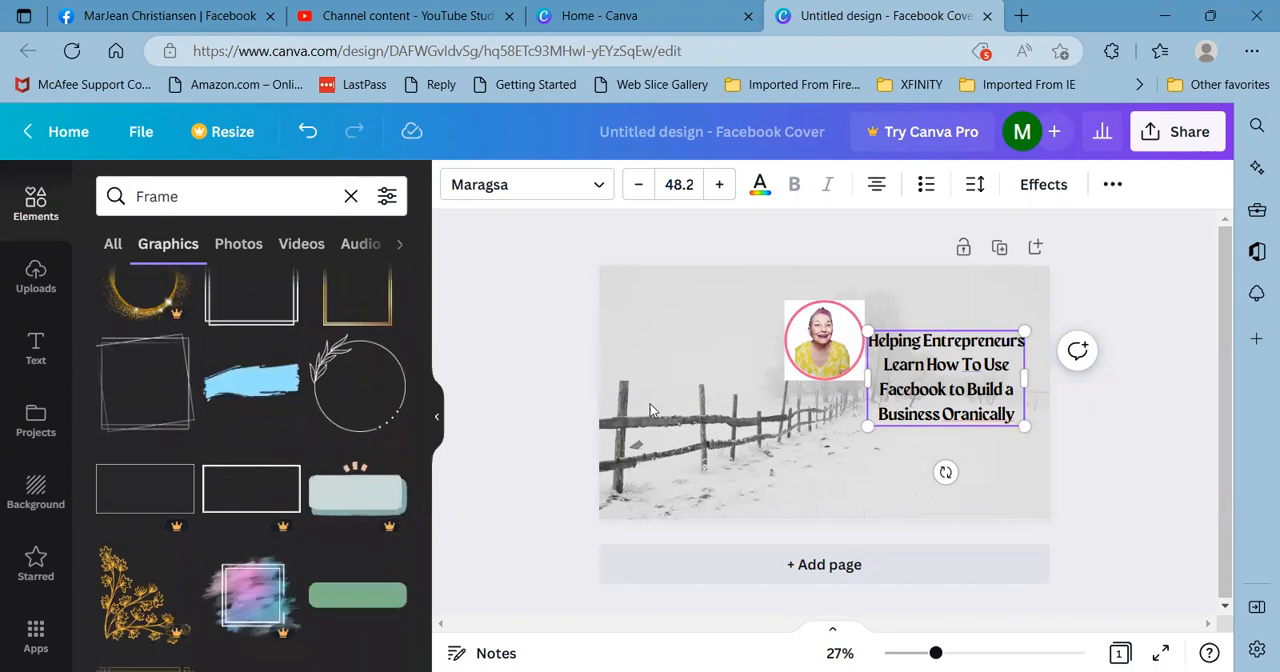
{"action": "scroll", "coordinate": [243, 429], "scroll_direction": "down", "scroll_amount": 5}
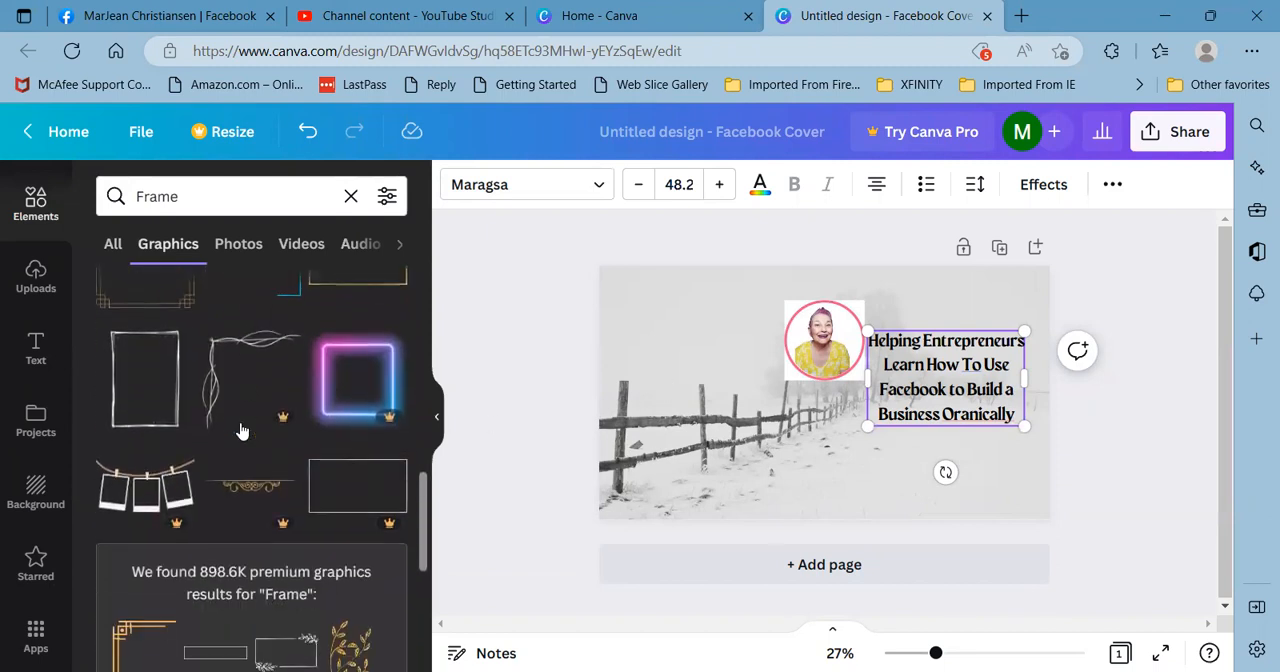
{"action": "scroll", "coordinate": [240, 430], "scroll_direction": "down", "scroll_amount": 6}
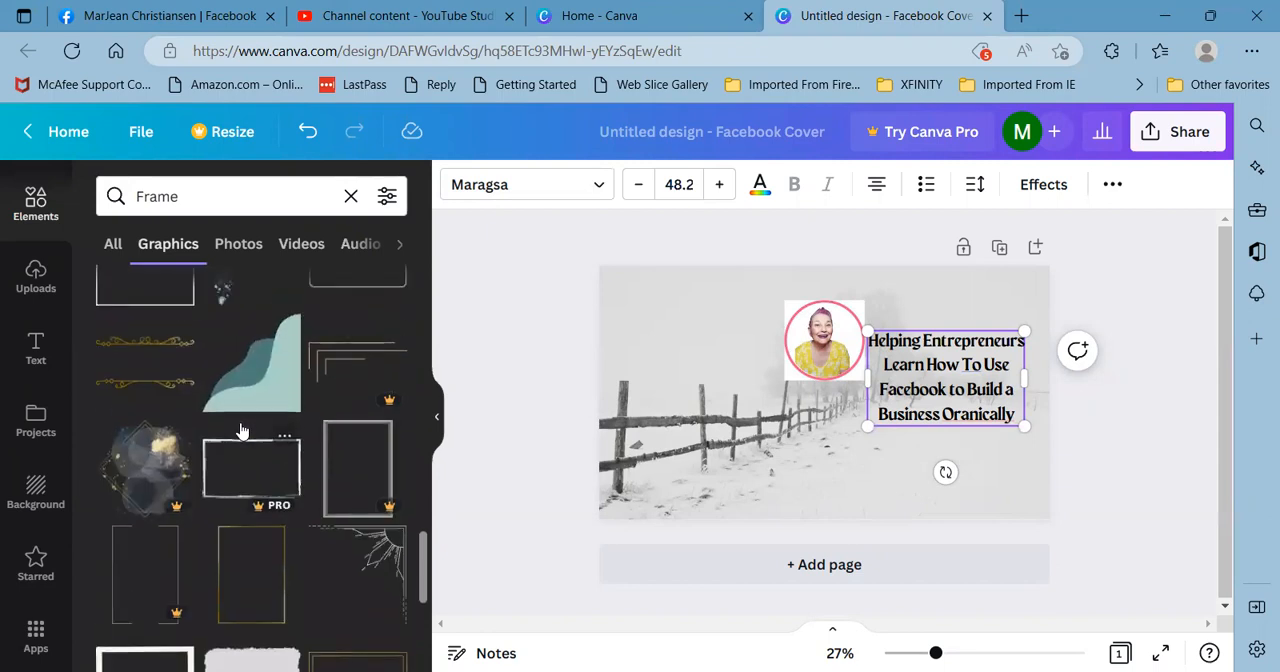
{"action": "scroll", "coordinate": [240, 430], "scroll_direction": "down", "scroll_amount": 4}
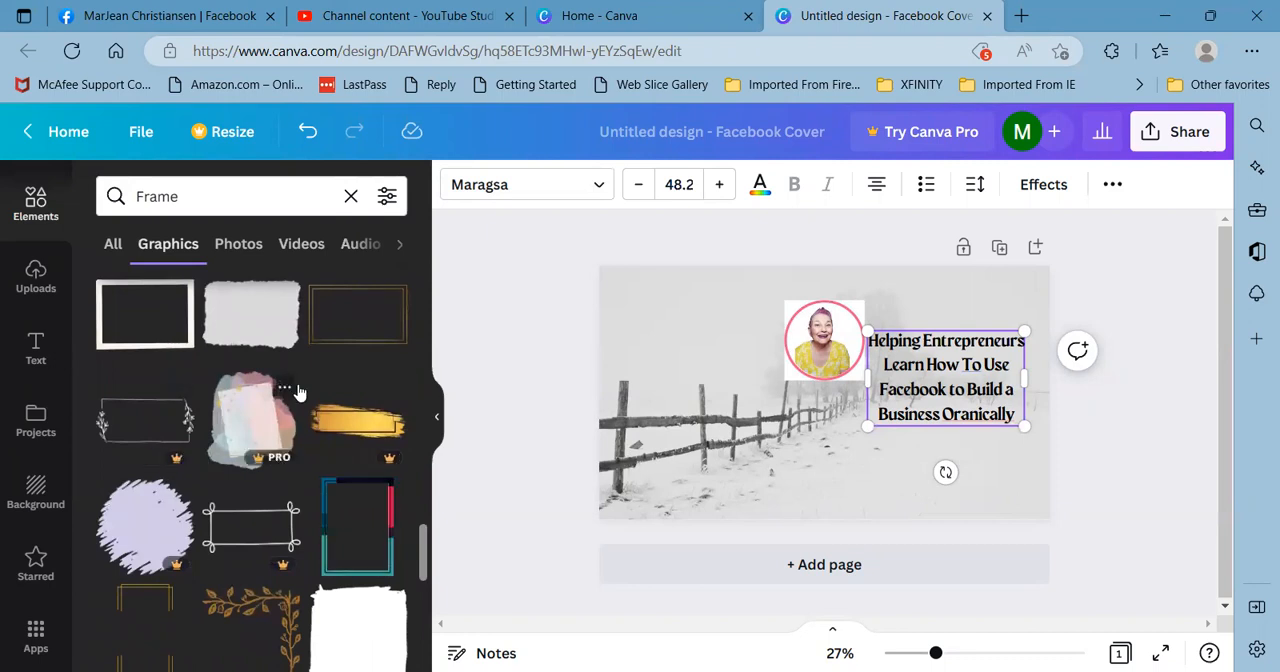
{"action": "scroll", "coordinate": [297, 391], "scroll_direction": "down", "scroll_amount": 2}
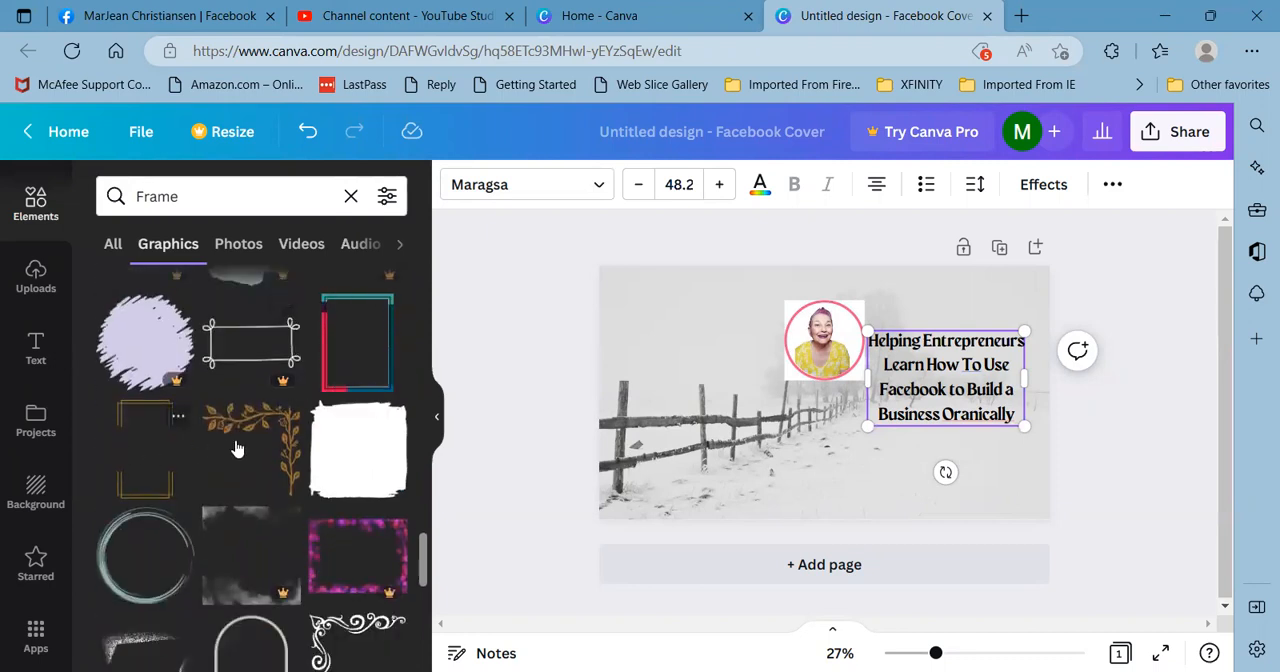
{"action": "scroll", "coordinate": [236, 449], "scroll_direction": "down", "scroll_amount": 2}
{"action": "scroll", "coordinate": [238, 446], "scroll_direction": "down", "scroll_amount": 5}
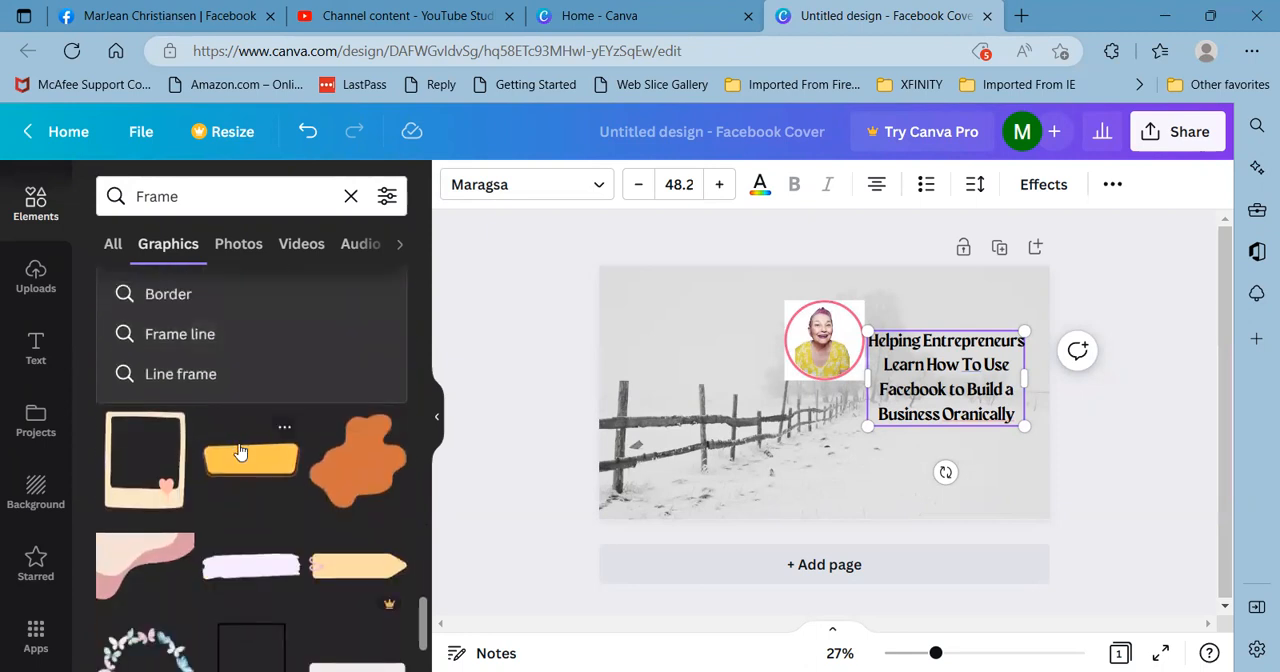
{"action": "scroll", "coordinate": [240, 463], "scroll_direction": "down", "scroll_amount": 3}
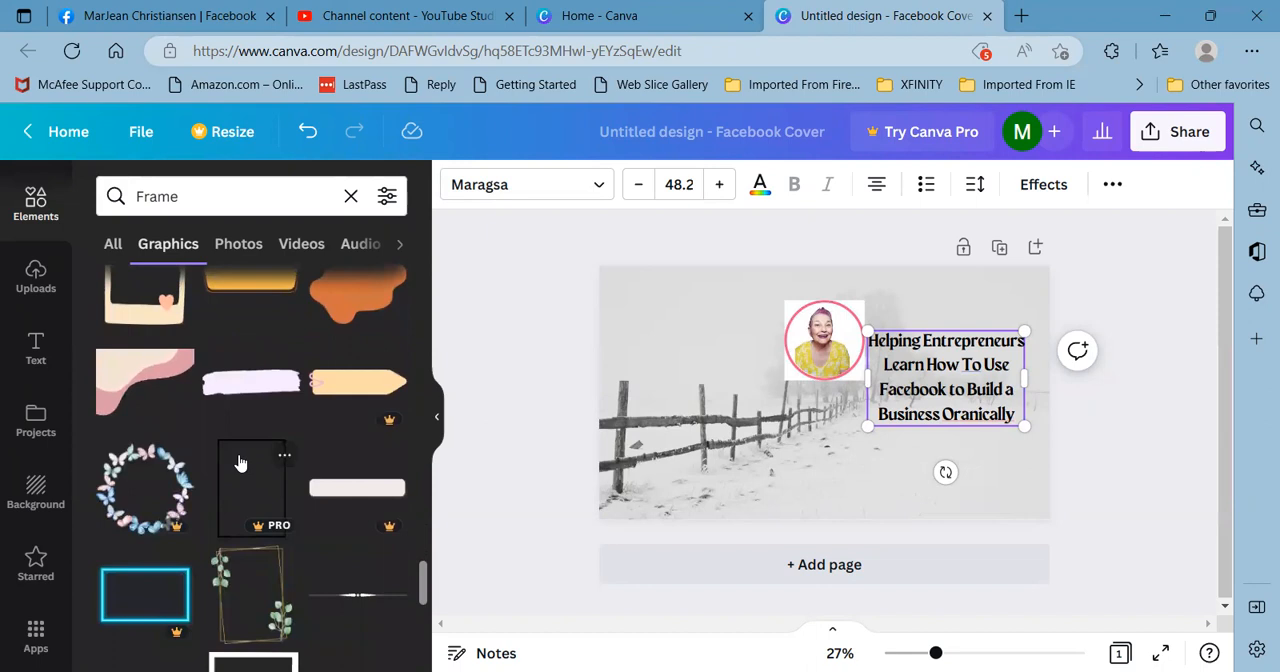
{"action": "scroll", "coordinate": [240, 463], "scroll_direction": "down", "scroll_amount": 5}
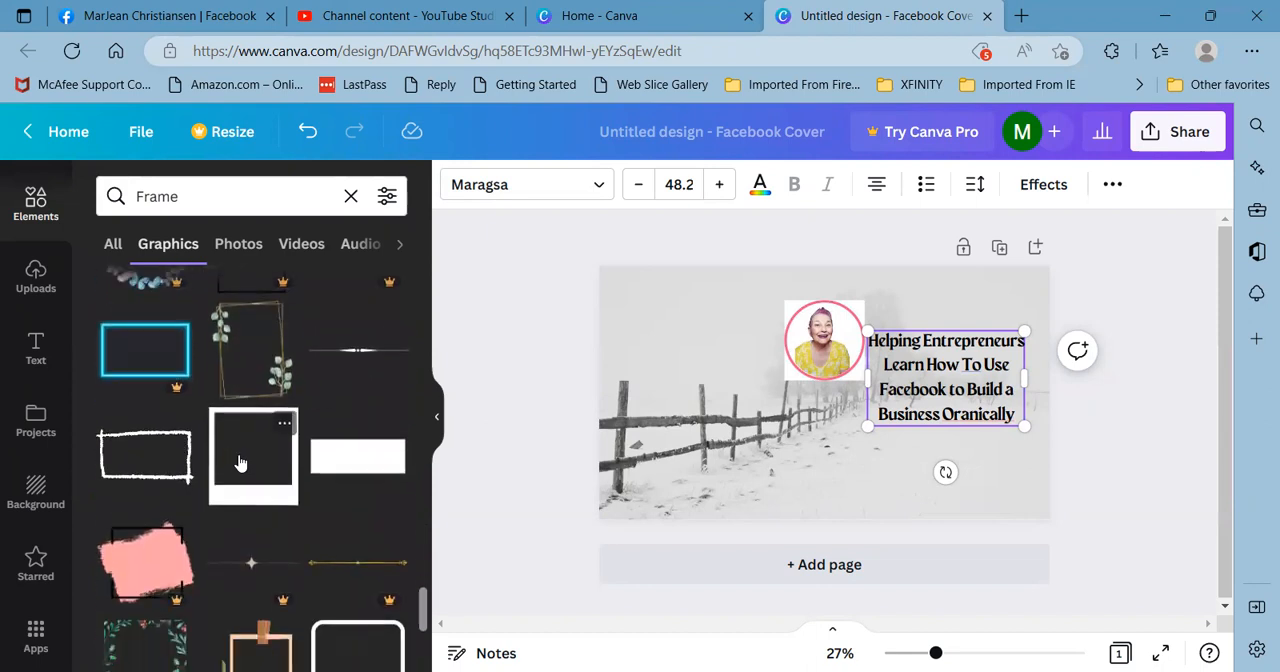
{"action": "scroll", "coordinate": [240, 463], "scroll_direction": "down", "scroll_amount": 1}
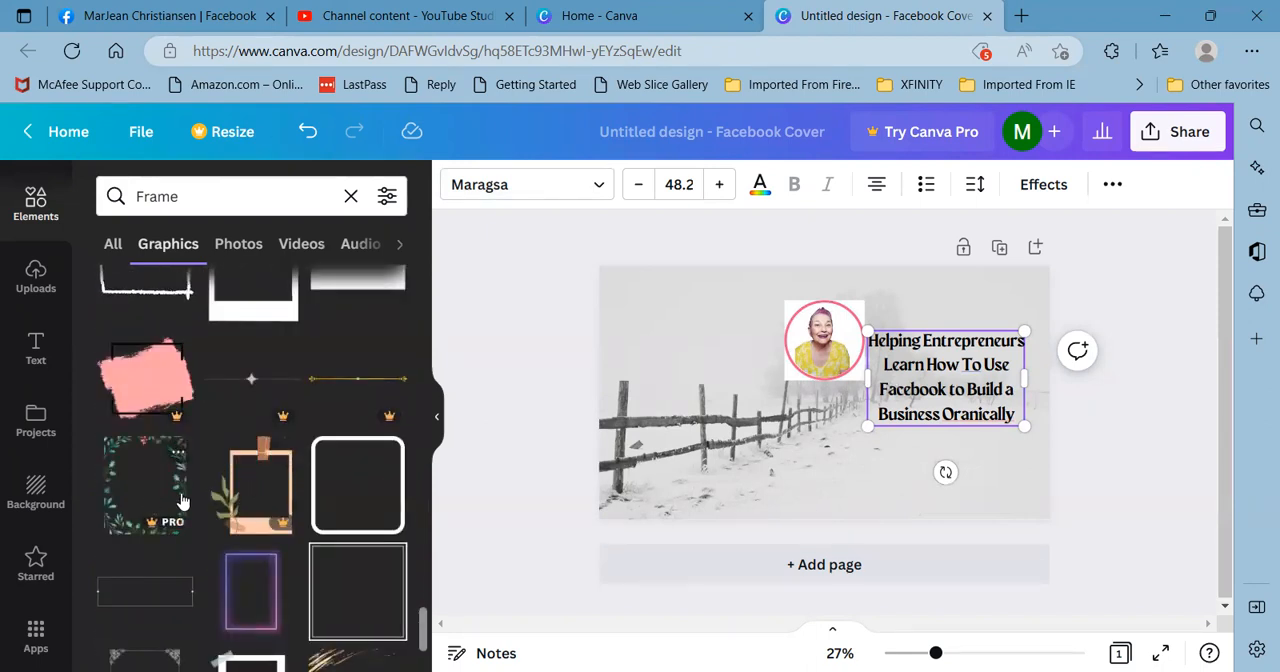
{"action": "scroll", "coordinate": [180, 500], "scroll_direction": "down", "scroll_amount": 4}
{"action": "scroll", "coordinate": [180, 500], "scroll_direction": "down", "scroll_amount": 2}
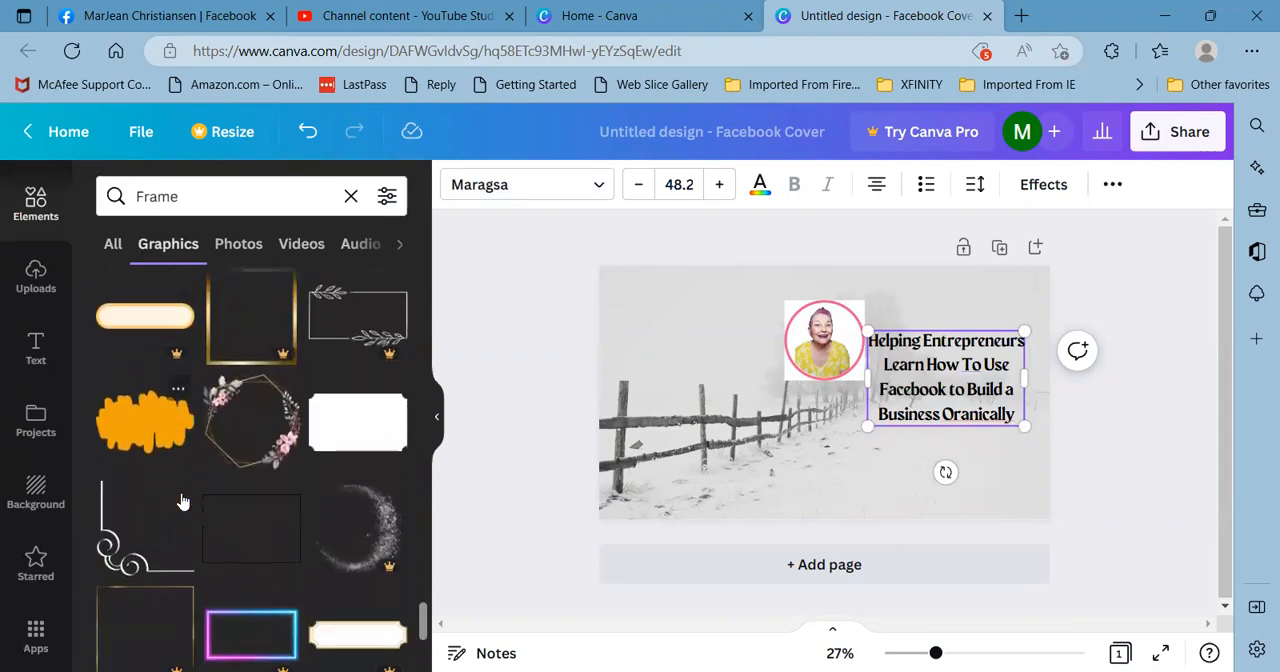
{"action": "scroll", "coordinate": [180, 490], "scroll_direction": "down", "scroll_amount": 2}
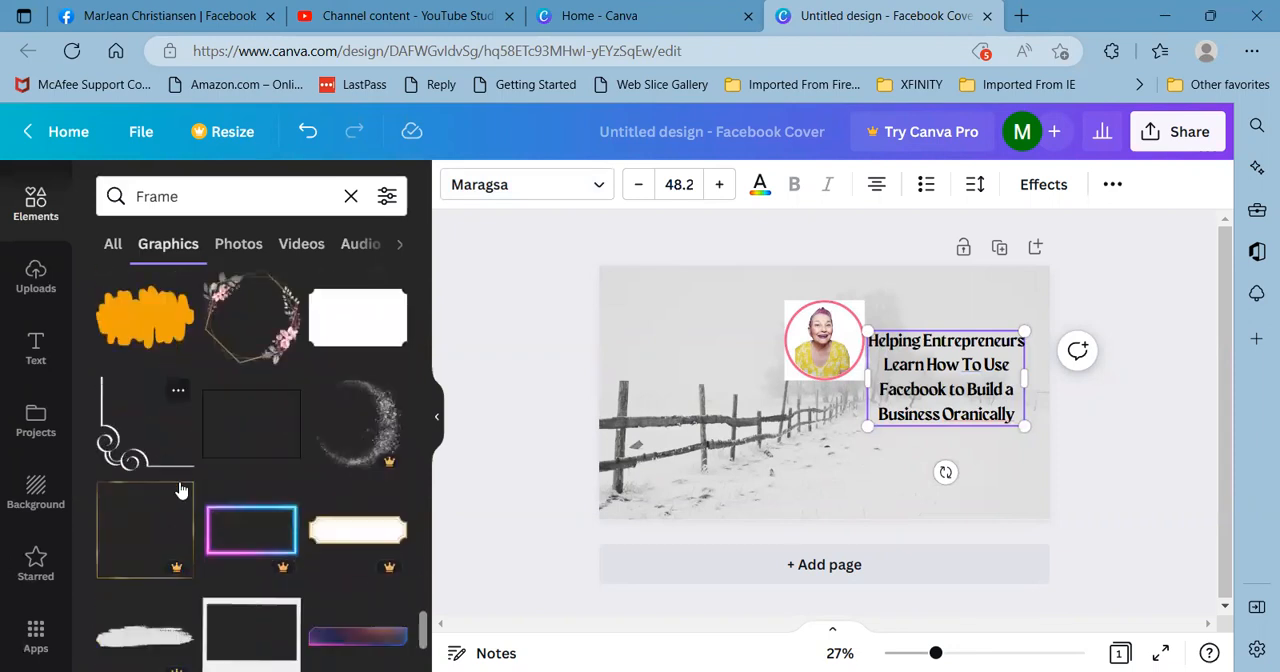
{"action": "scroll", "coordinate": [181, 489], "scroll_direction": "down", "scroll_amount": 2}
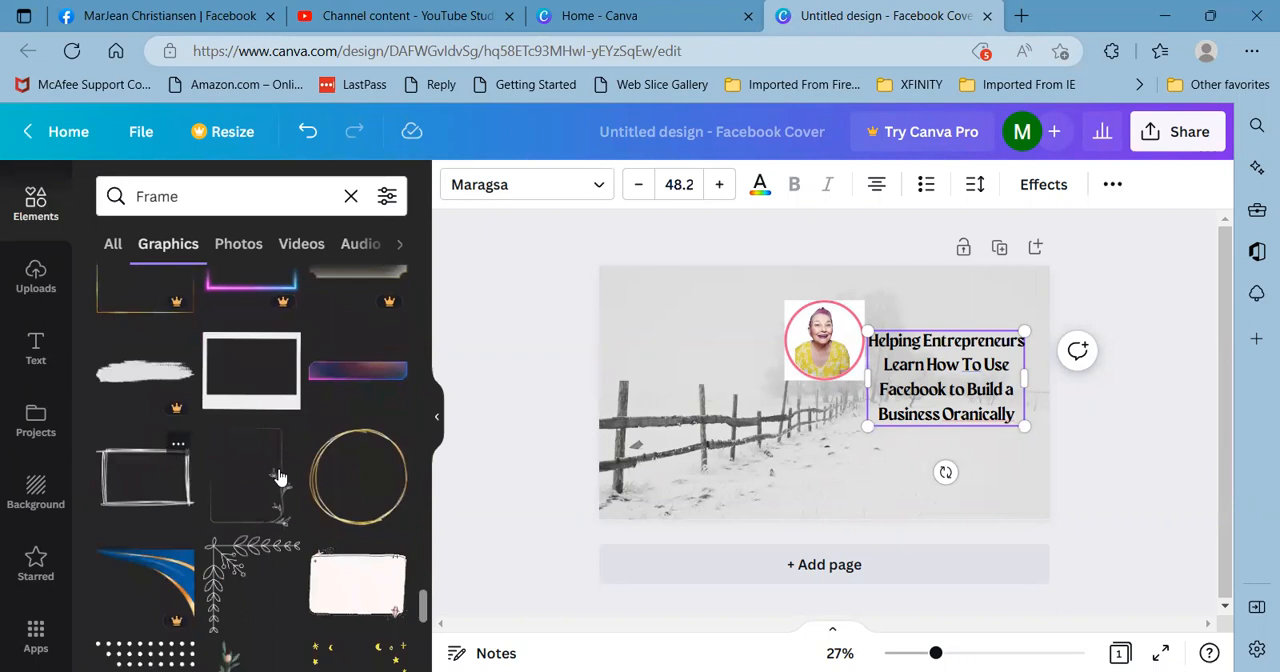
{"action": "scroll", "coordinate": [330, 482], "scroll_direction": "down", "scroll_amount": 1}
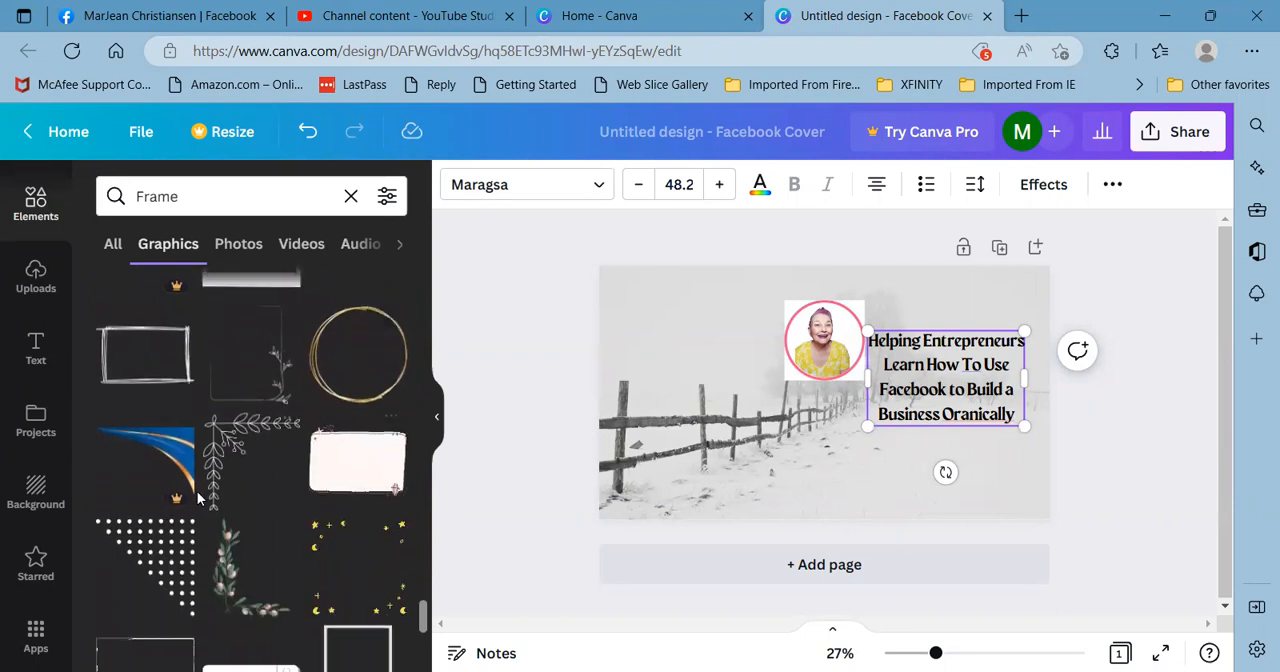
{"action": "scroll", "coordinate": [310, 472], "scroll_direction": "down", "scroll_amount": 2}
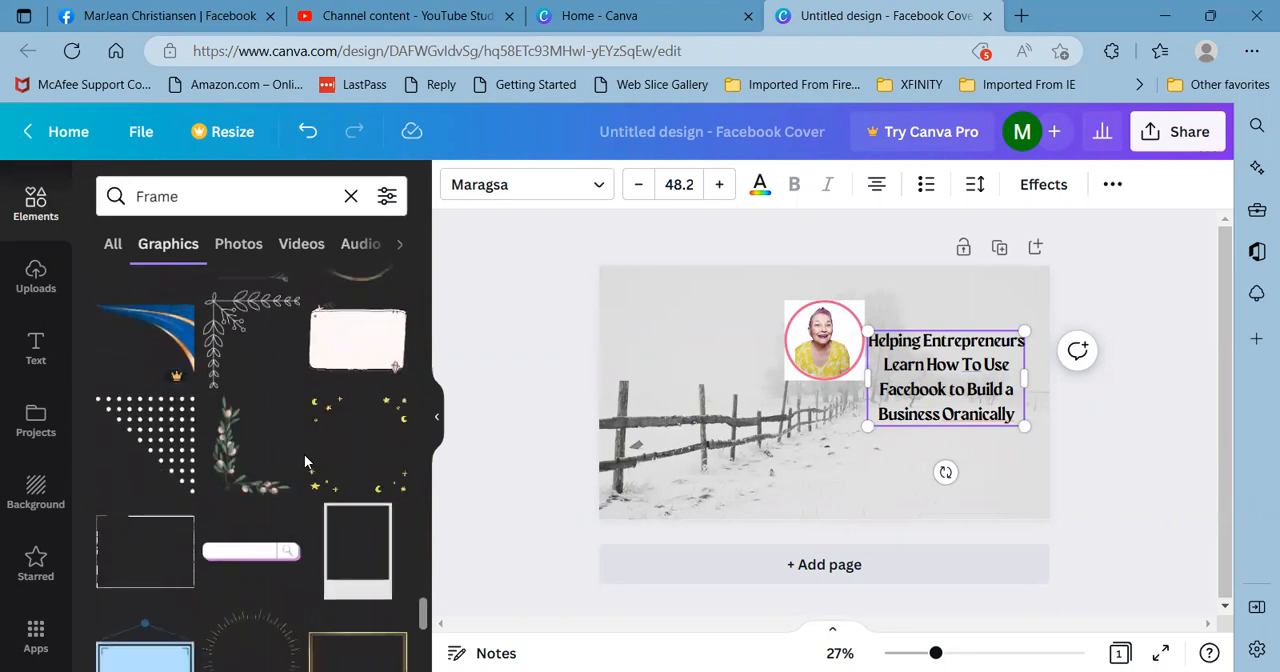
{"action": "scroll", "coordinate": [290, 463], "scroll_direction": "down", "scroll_amount": 1}
{"action": "scroll", "coordinate": [270, 483], "scroll_direction": "down", "scroll_amount": 2}
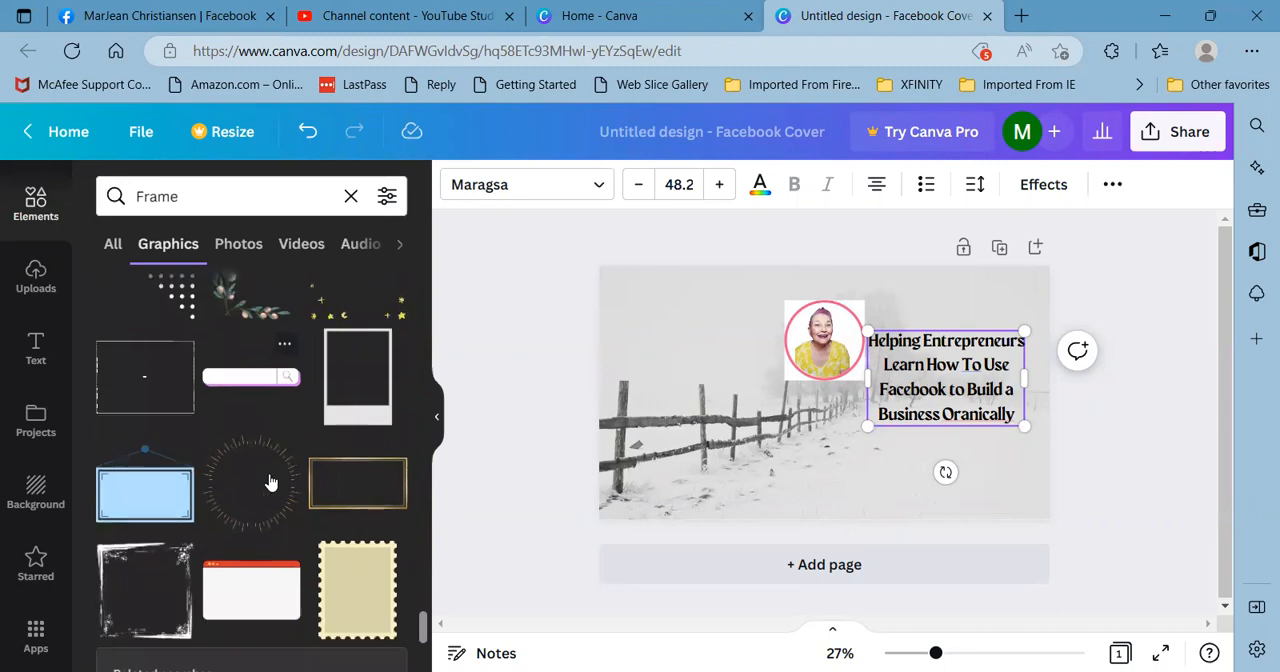
{"action": "scroll", "coordinate": [269, 481], "scroll_direction": "down", "scroll_amount": 4}
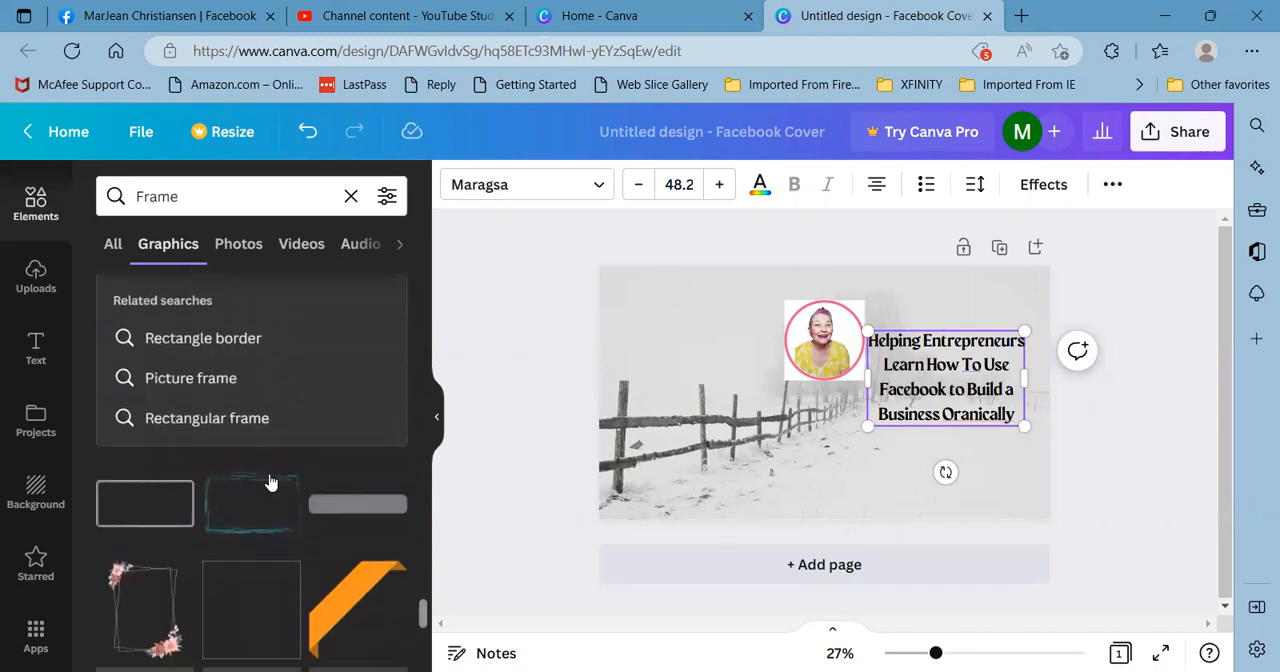
{"action": "scroll", "coordinate": [269, 481], "scroll_direction": "down", "scroll_amount": 2}
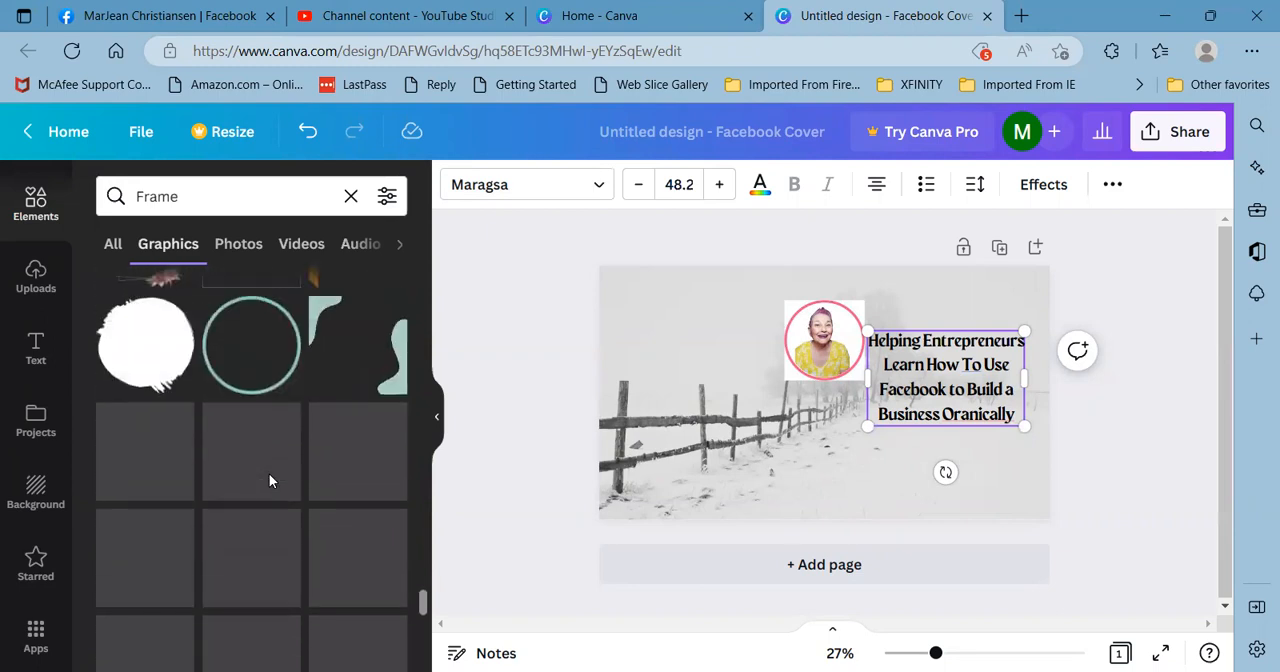
{"action": "scroll", "coordinate": [258, 487], "scroll_direction": "down", "scroll_amount": 1}
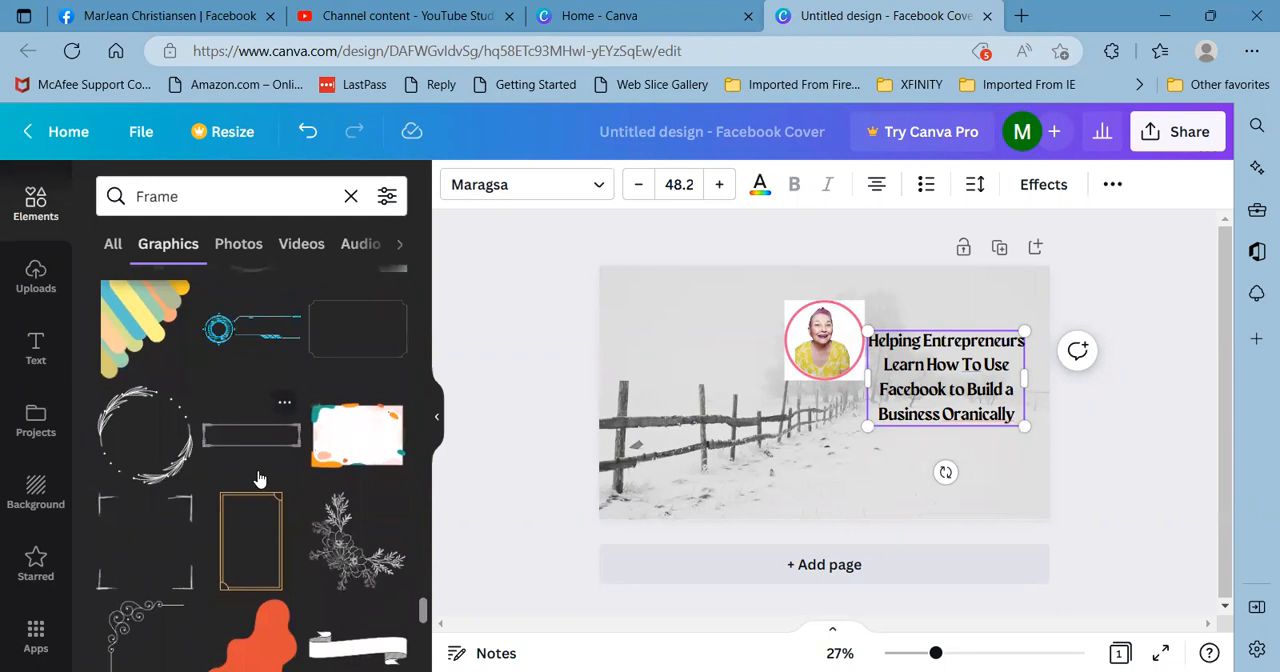
{"action": "scroll", "coordinate": [258, 480], "scroll_direction": "down", "scroll_amount": 1}
{"action": "scroll", "coordinate": [258, 480], "scroll_direction": "down", "scroll_amount": 2}
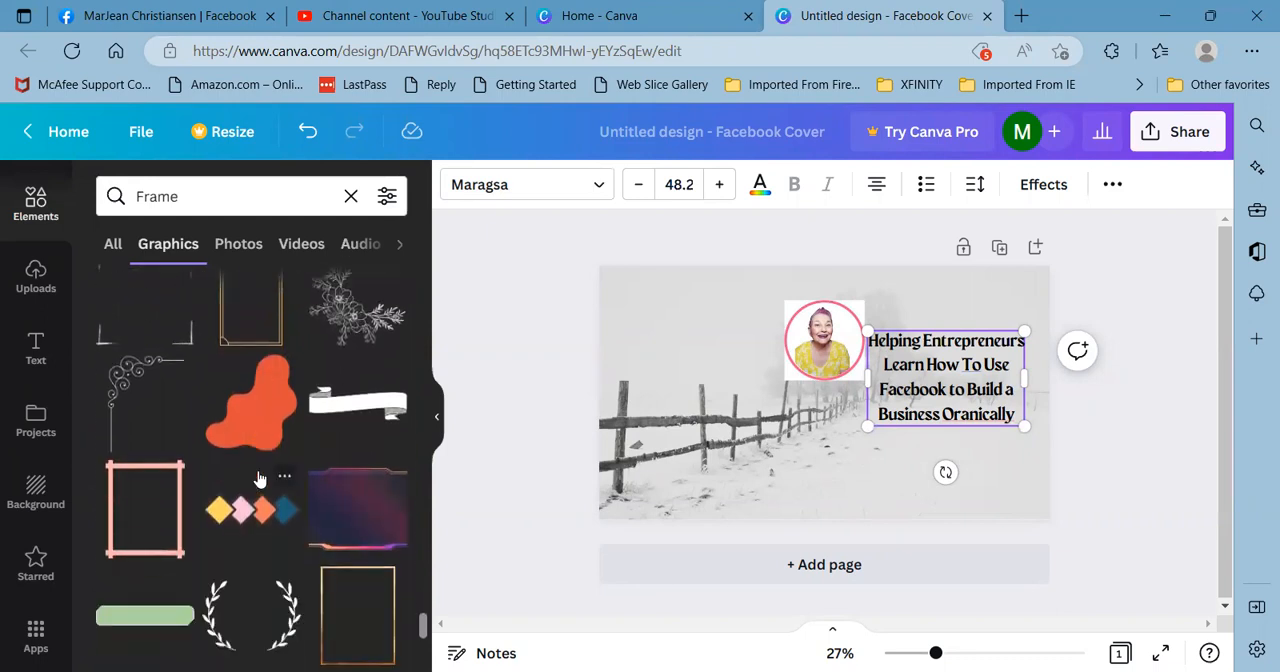
{"action": "scroll", "coordinate": [258, 480], "scroll_direction": "down", "scroll_amount": 1}
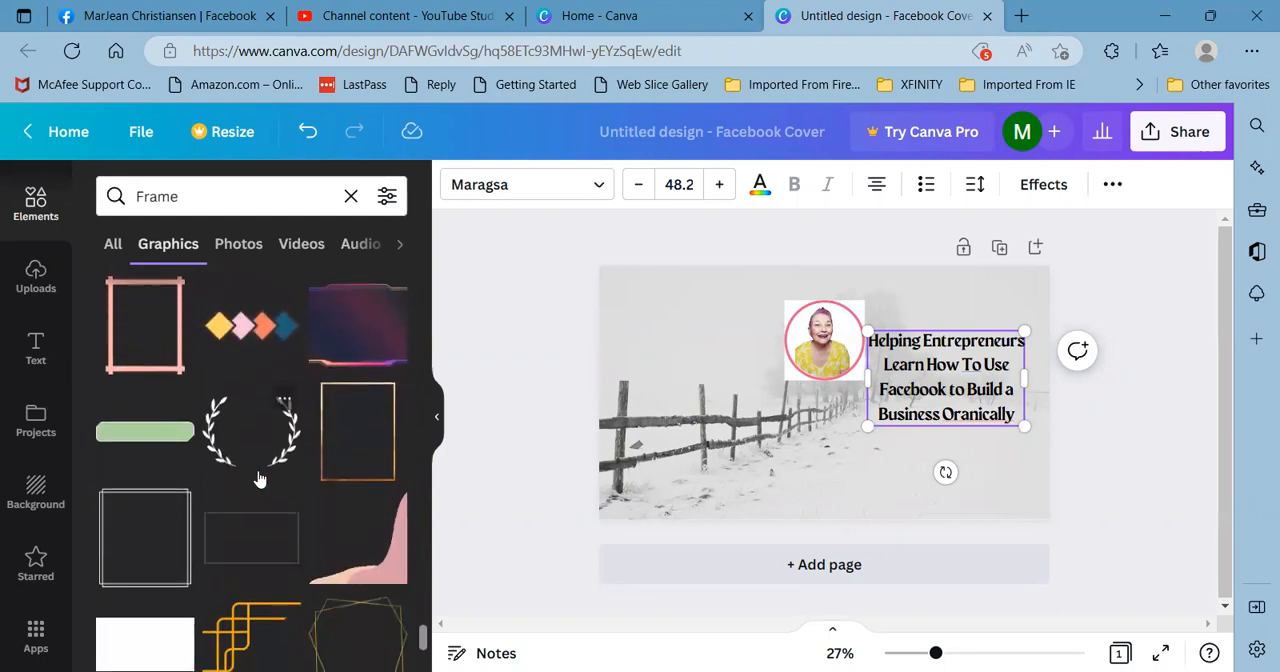
{"action": "scroll", "coordinate": [258, 480], "scroll_direction": "down", "scroll_amount": 1}
{"action": "scroll", "coordinate": [258, 480], "scroll_direction": "down", "scroll_amount": 1}
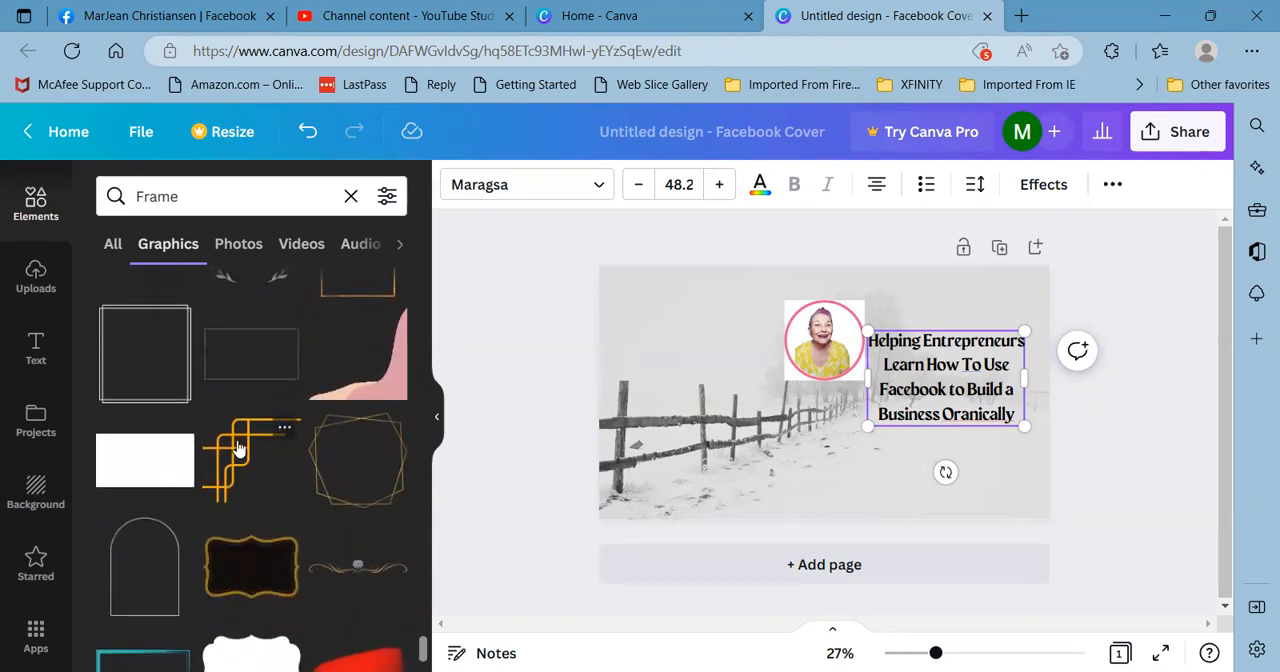
{"action": "scroll", "coordinate": [238, 452], "scroll_direction": "down", "scroll_amount": 4}
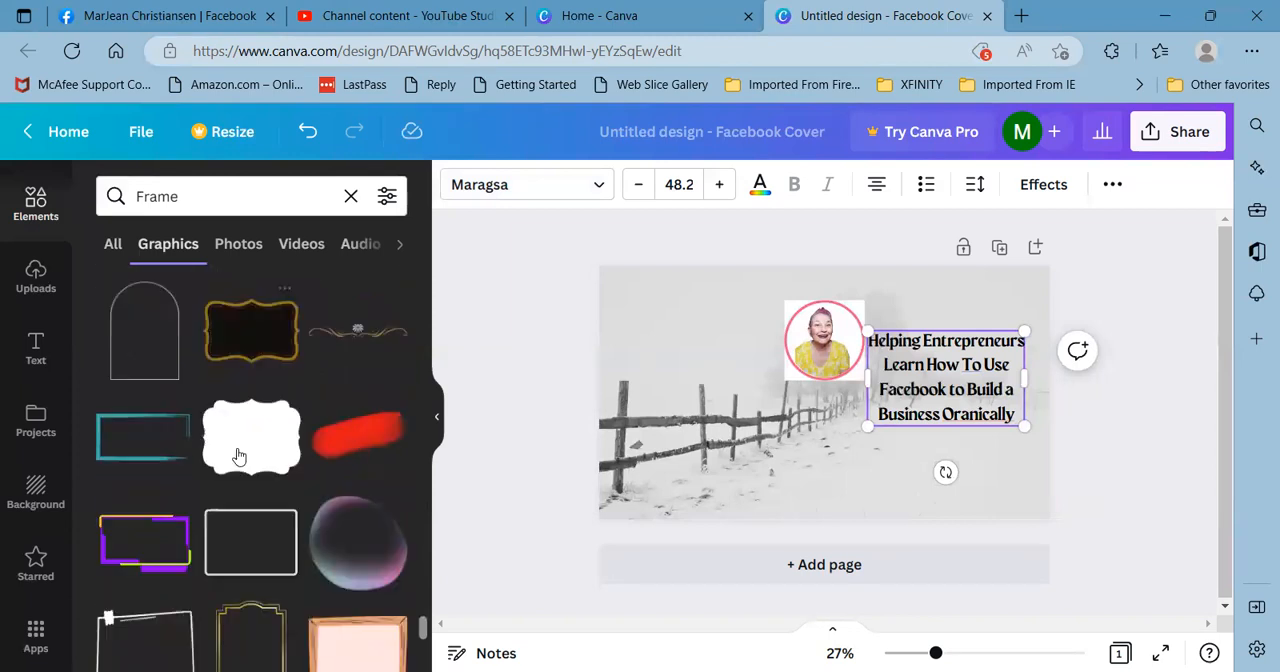
{"action": "scroll", "coordinate": [238, 456], "scroll_direction": "down", "scroll_amount": 5}
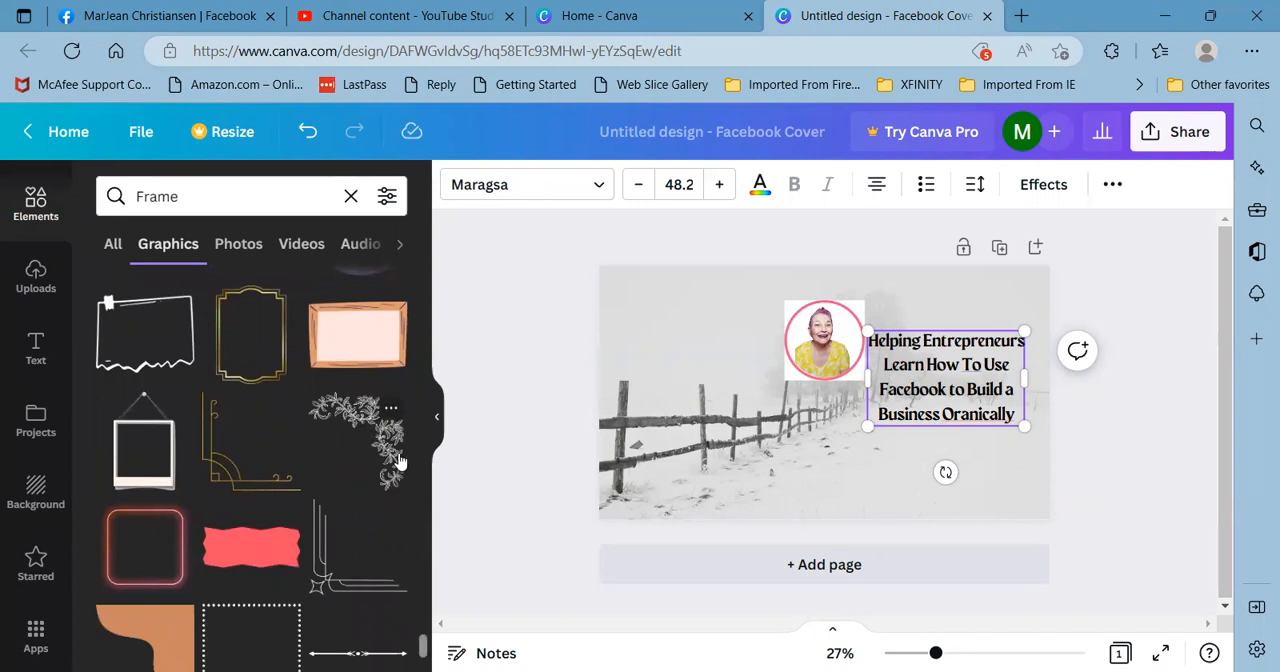
- Add the floral vine corner graphic, place it in the cover's upper-left area and tilt it slightly counterclockwise
{"action": "left_click", "coordinate": [370, 425]}
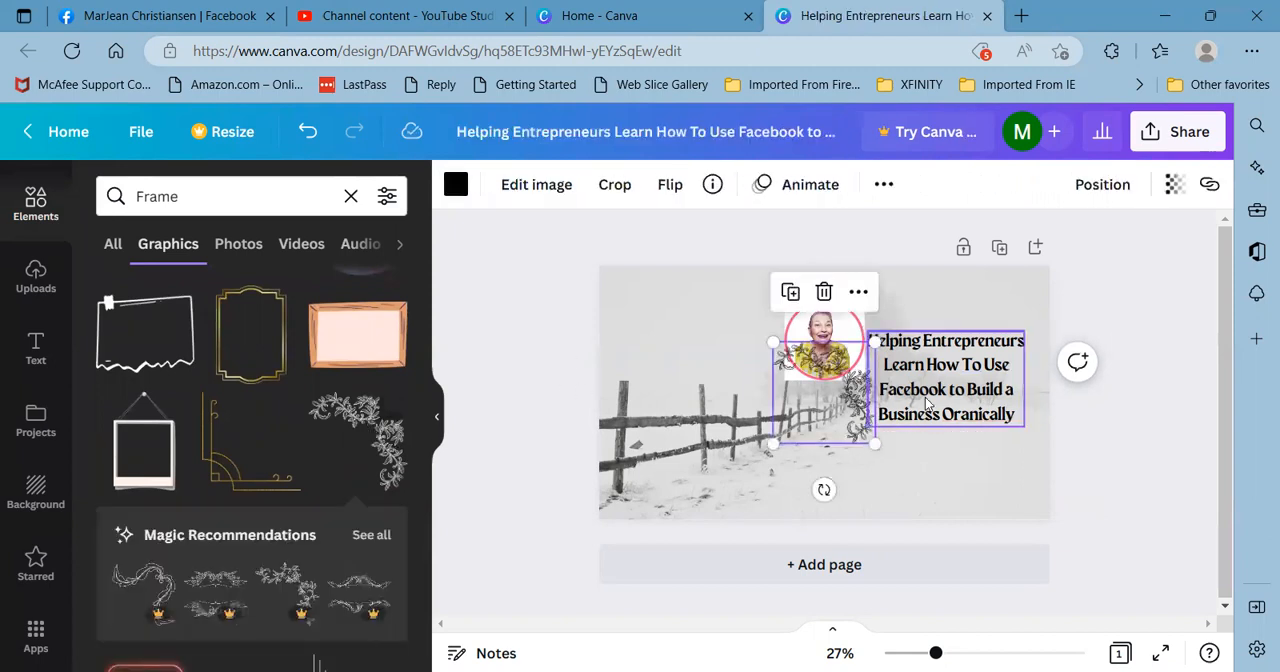
{"action": "left_click_drag", "start_coordinate": [855, 383], "coordinate": [989, 324]}
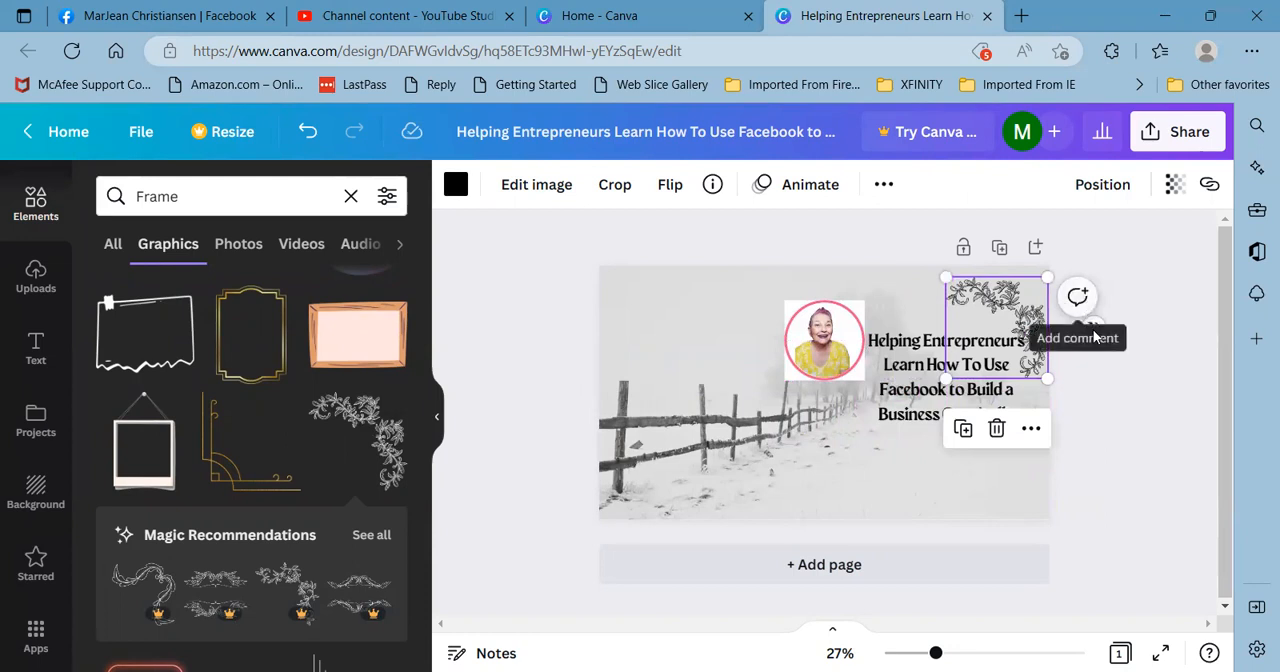
{"action": "left_click_drag", "start_coordinate": [992, 288], "coordinate": [672, 316]}
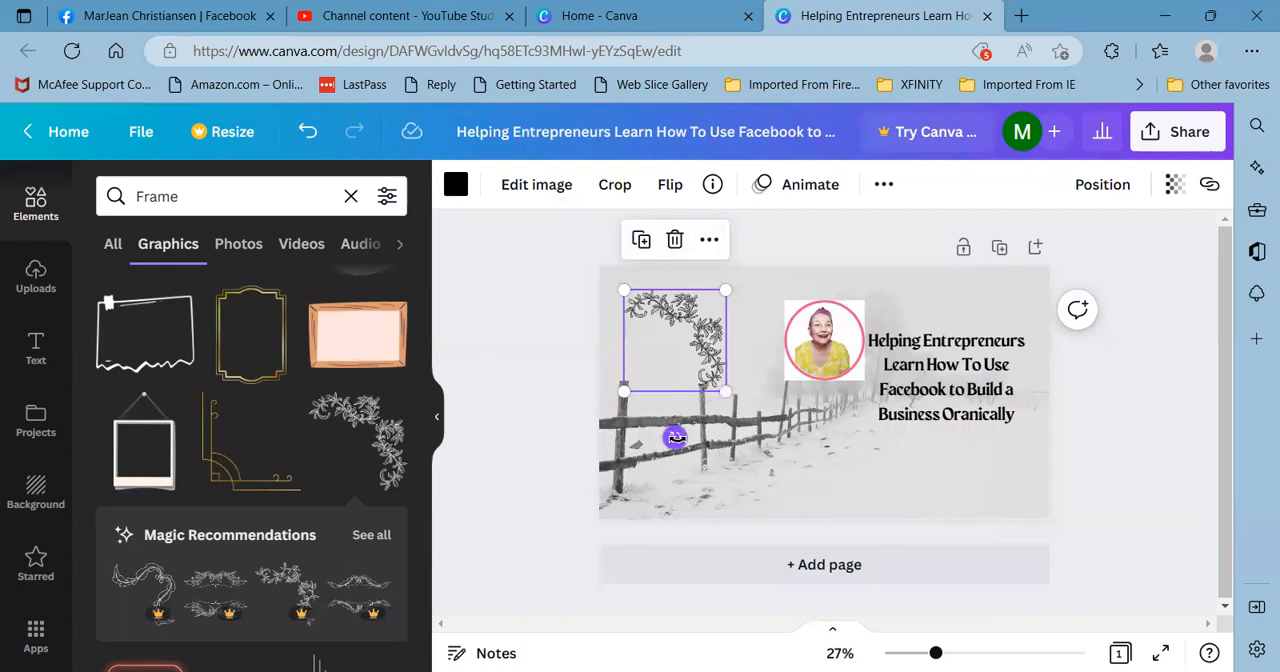
{"action": "left_click_drag", "start_coordinate": [697, 447], "coordinate": [707, 449]}
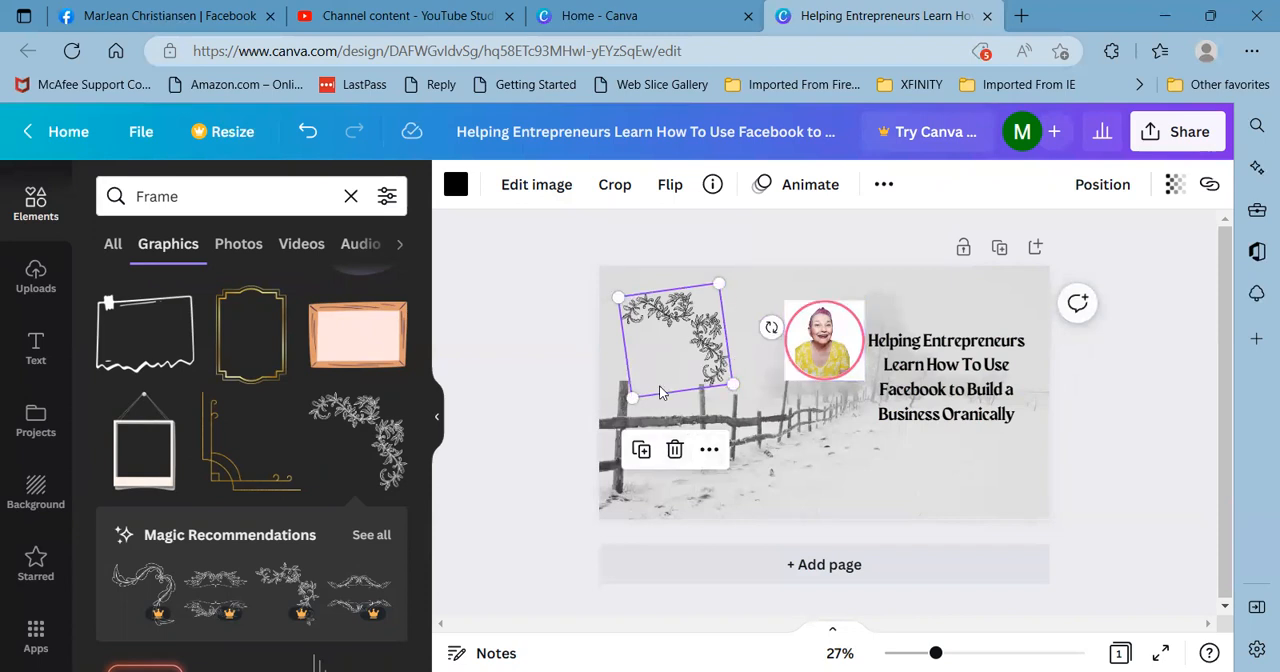
- Rotate the floral vine graphic about a quarter turn counterclockwise so its curve frames the cover's upper-left corner
{"action": "left_click", "coordinate": [617, 352]}
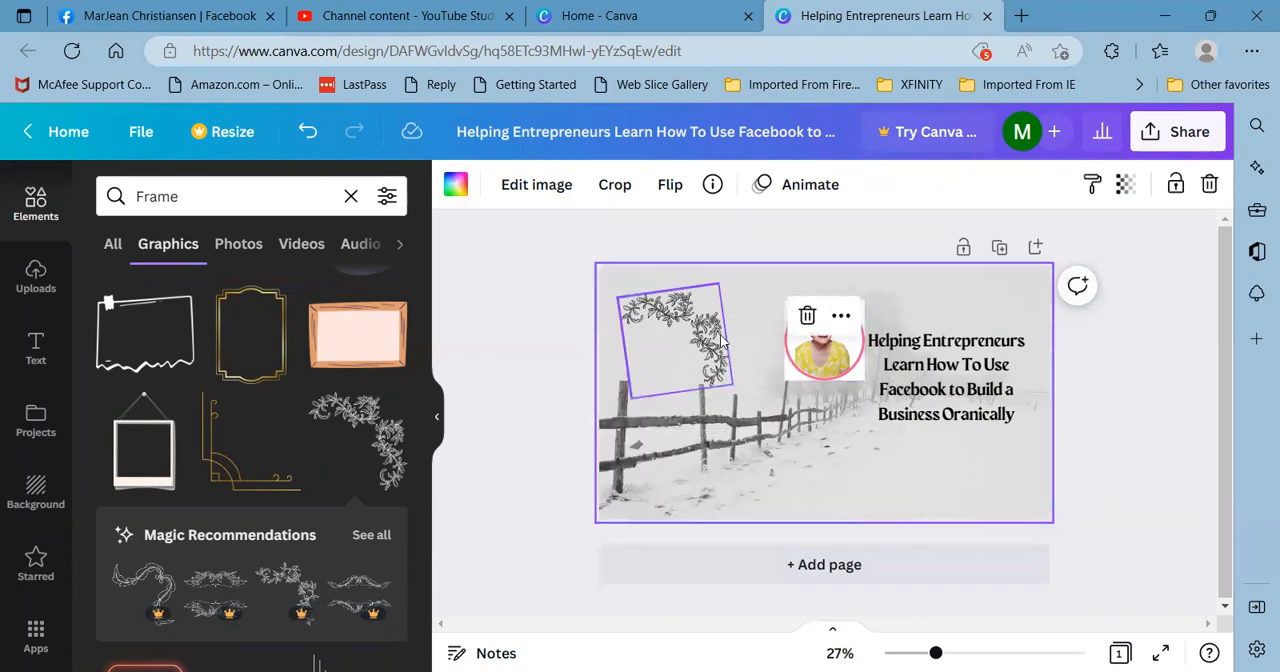
{"action": "left_click", "coordinate": [686, 364]}
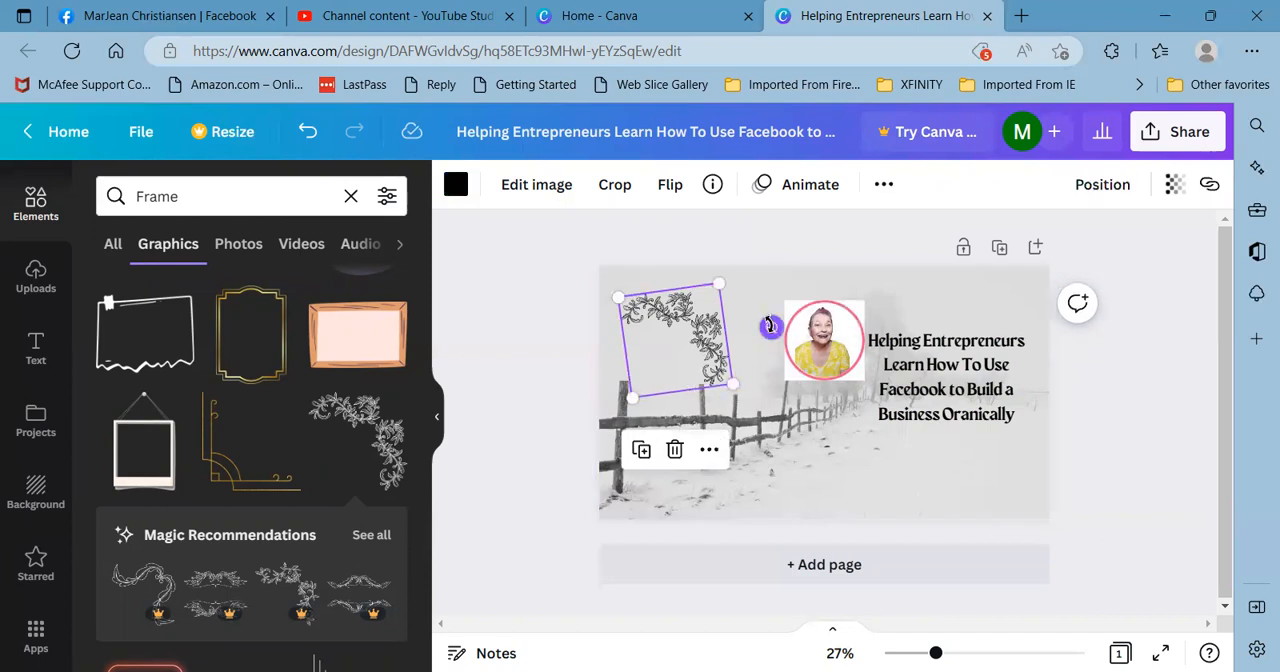
{"action": "left_click_drag", "start_coordinate": [770, 328], "coordinate": [677, 280]}
{"action": "mouse_move", "coordinate": [672, 338]}
{"action": "left_mouse_down"}
{"action": "mouse_move", "coordinate": [647, 405]}
{"action": "mouse_move", "coordinate": [667, 328]}
{"action": "mouse_move", "coordinate": [668, 339]}
{"action": "left_mouse_up"}
{"action": "left_click", "coordinate": [875, 500]}
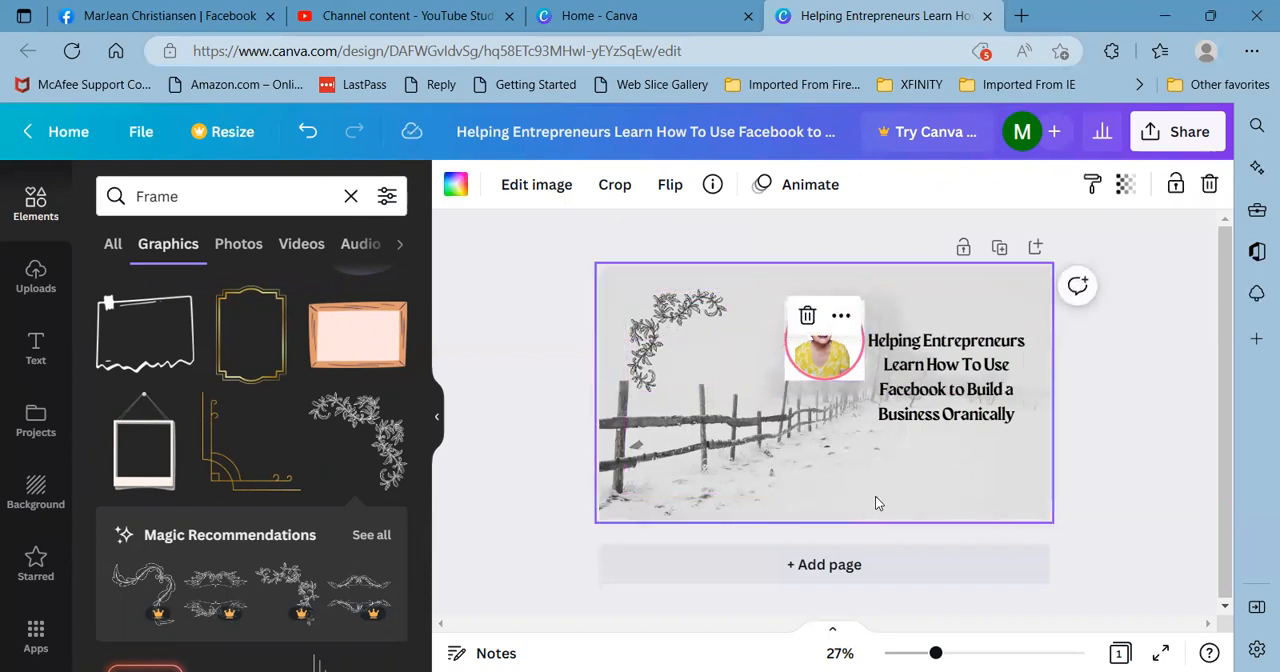
- Move the portrait to the lower middle of the cover and place the tagline centered above it
{"action": "left_click", "coordinate": [815, 370]}
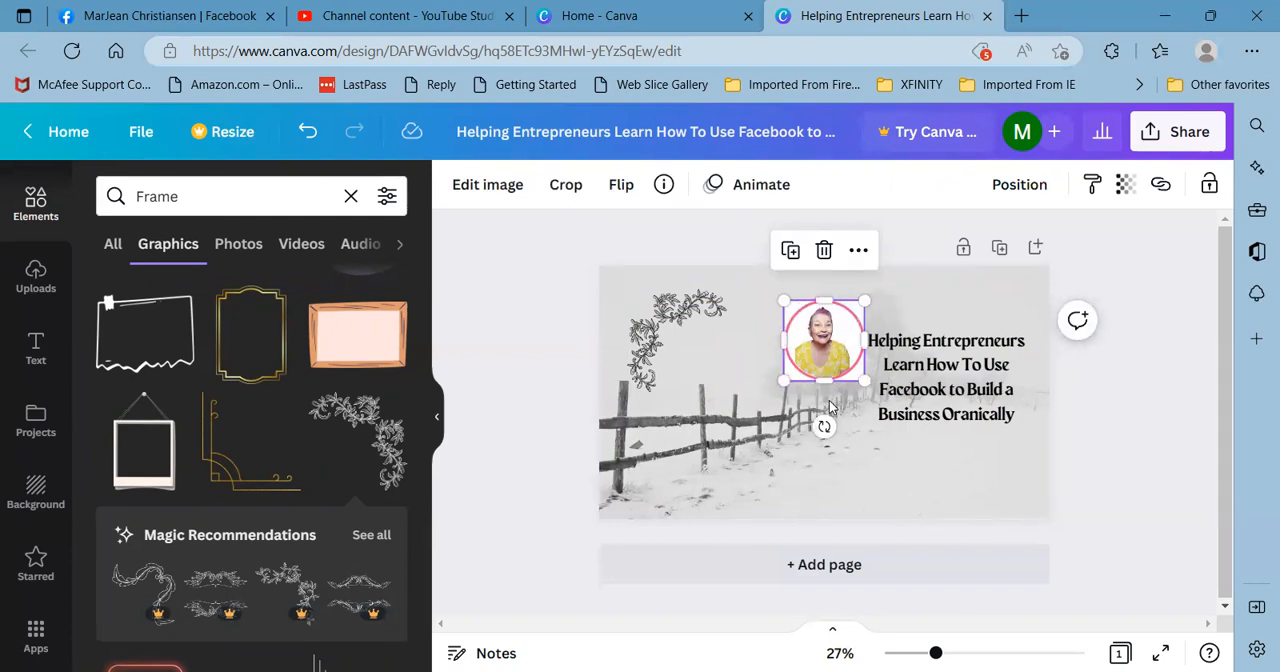
{"action": "left_click_drag", "start_coordinate": [827, 402], "coordinate": [826, 447]}
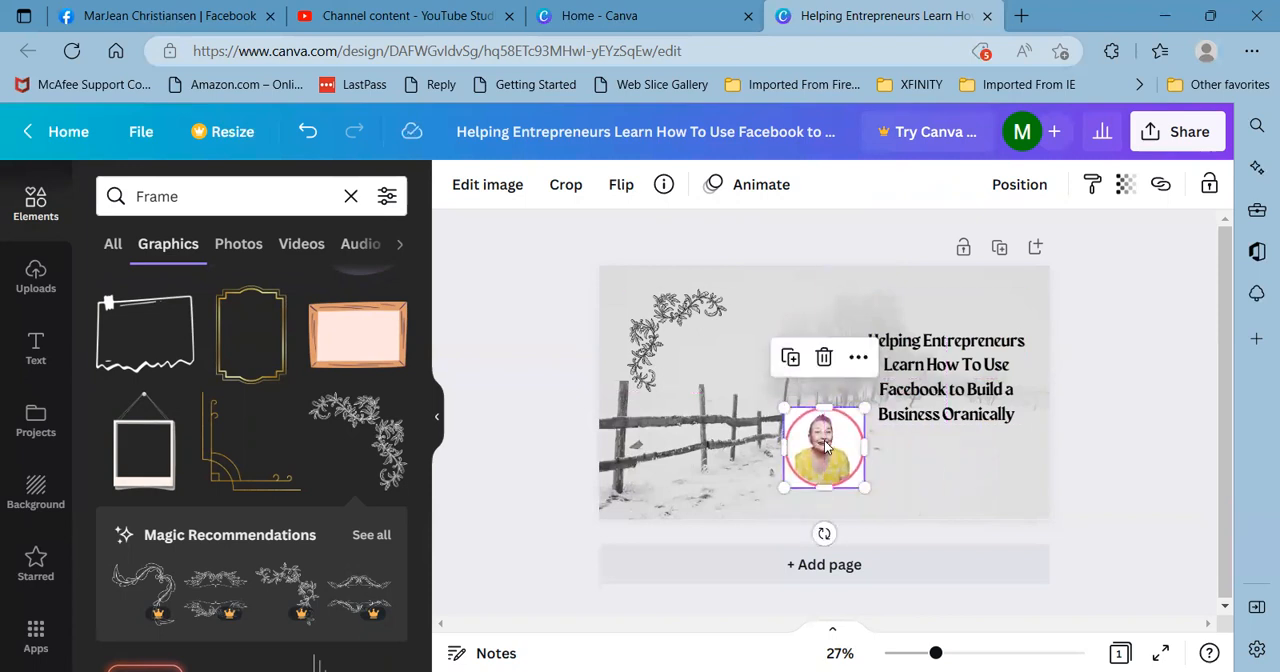
{"action": "left_click", "coordinate": [957, 345]}
{"action": "left_click_drag", "start_coordinate": [950, 373], "coordinate": [836, 331]}
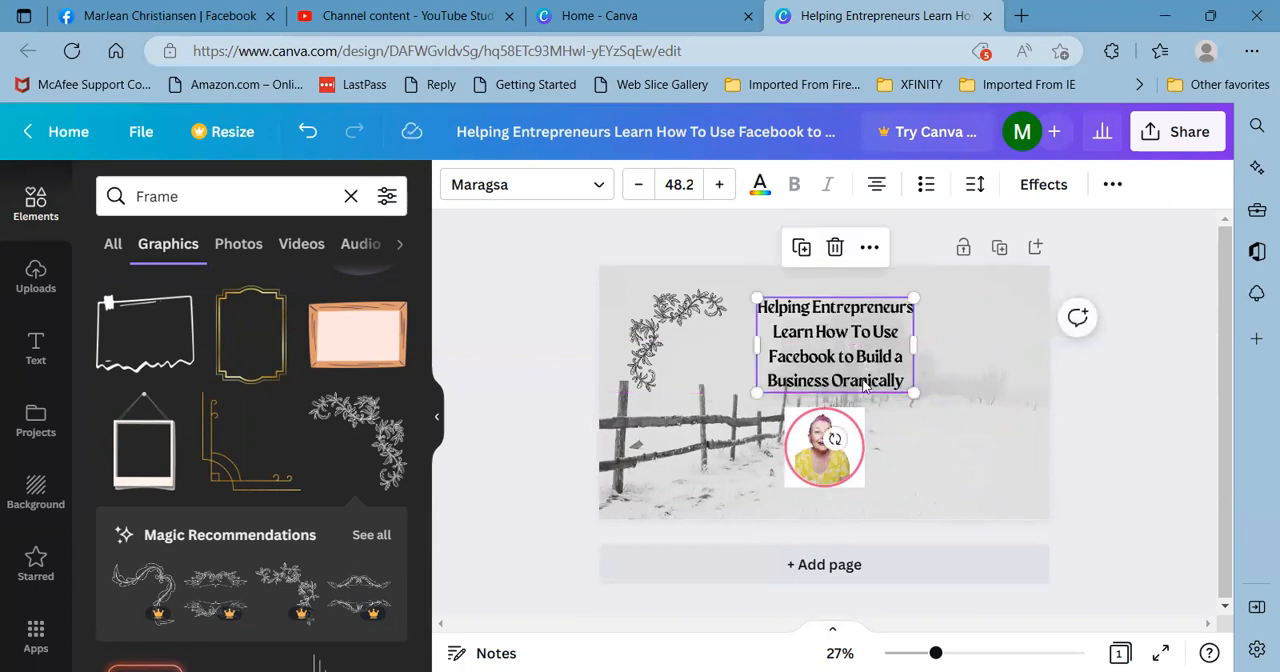
- Correct the misspelled word "Oranically" in the tagline to "Organically"
{"action": "left_click", "coordinate": [862, 380]}
{"action": "left_click", "coordinate": [857, 380]}
{"action": "type", "text": "g"}
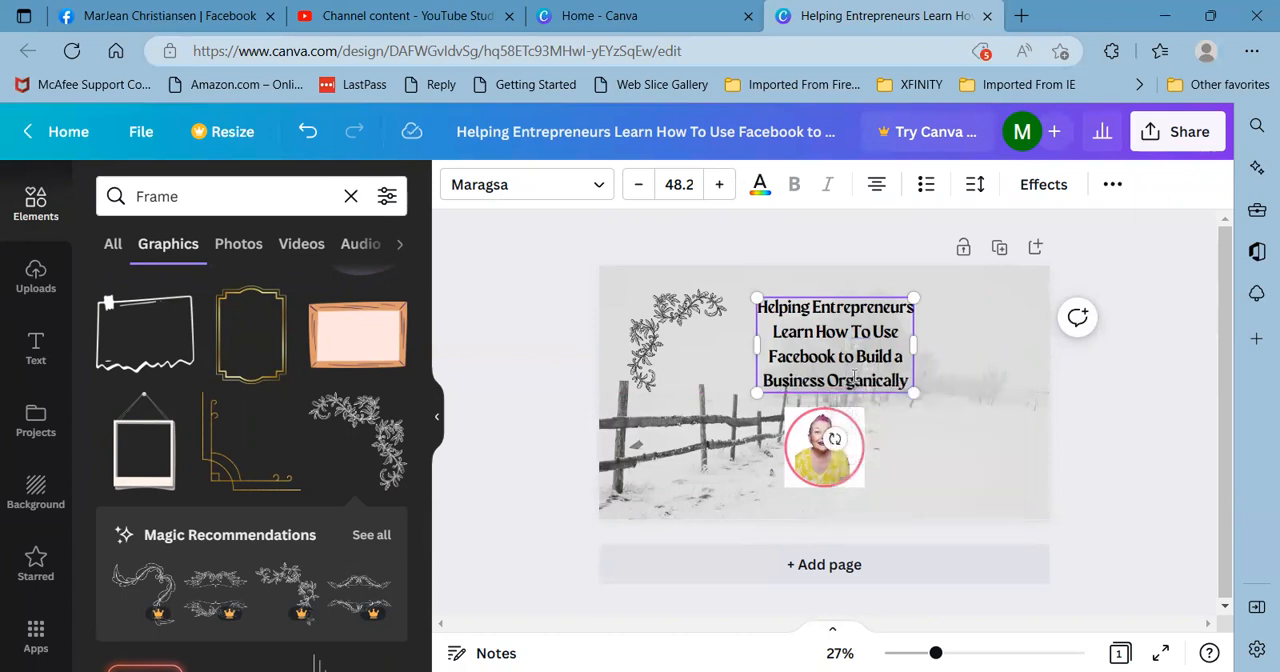
{"action": "left_click", "coordinate": [988, 411]}
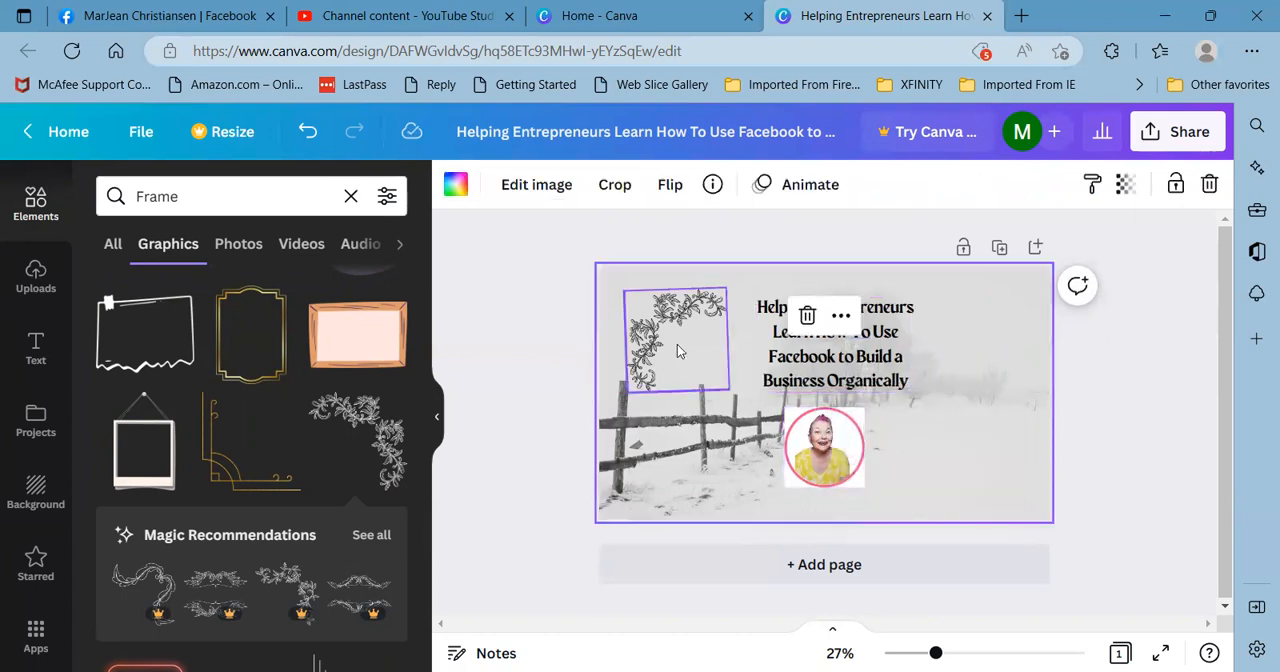
- Duplicate the floral corner graphic, move the copy to the cover's lower-right area and rotate it about half a turn
{"action": "left_click", "coordinate": [660, 370]}
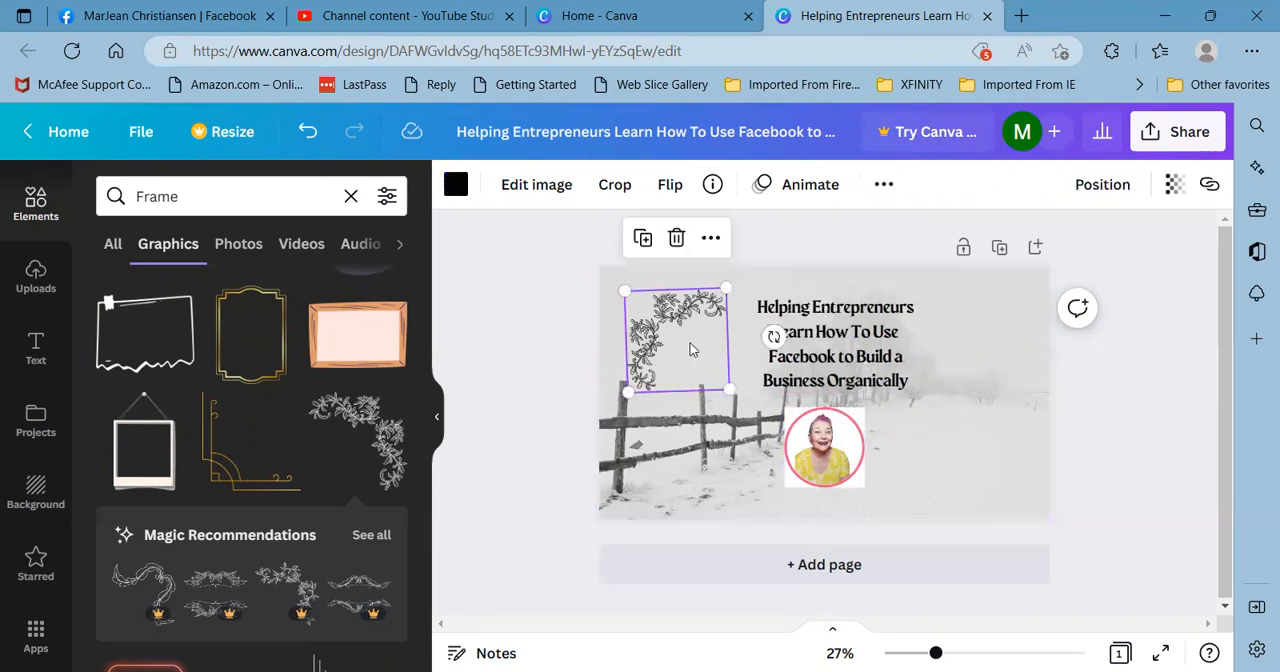
{"action": "left_click", "coordinate": [643, 238]}
{"action": "left_click_drag", "start_coordinate": [703, 370], "coordinate": [1004, 462]}
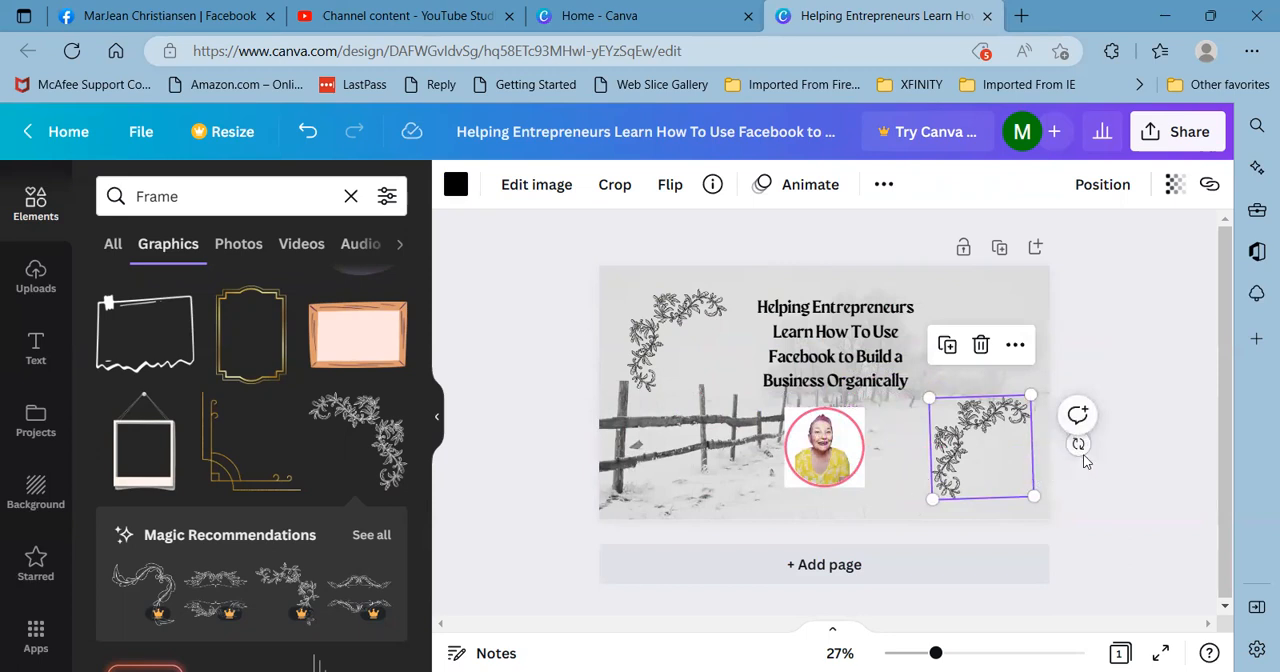
{"action": "left_click_drag", "start_coordinate": [1078, 447], "coordinate": [962, 428]}
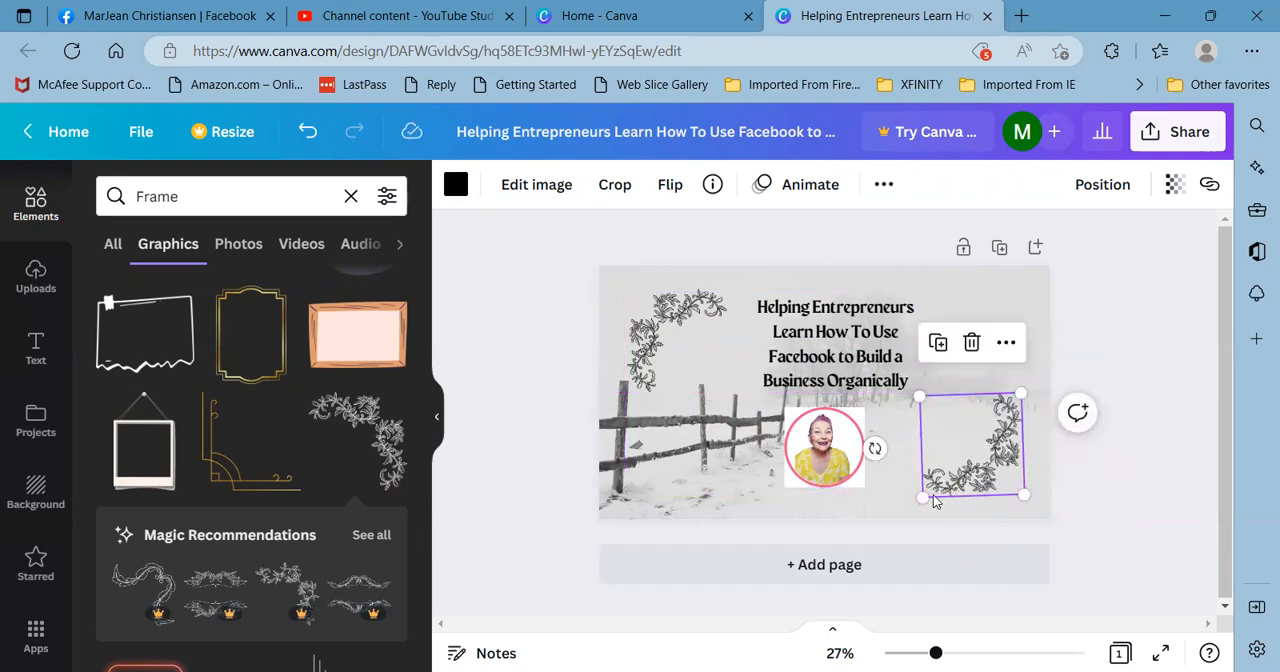
- Fine-tune the size and tilt of the lower-right floral copy so it mirrors the upper-left one
{"action": "left_click", "coordinate": [970, 505]}
{"action": "left_click", "coordinate": [1017, 458]}
{"action": "left_click", "coordinate": [1034, 462]}
{"action": "left_click", "coordinate": [1016, 466]}
{"action": "left_click_drag", "start_coordinate": [924, 494], "coordinate": [920, 498]}
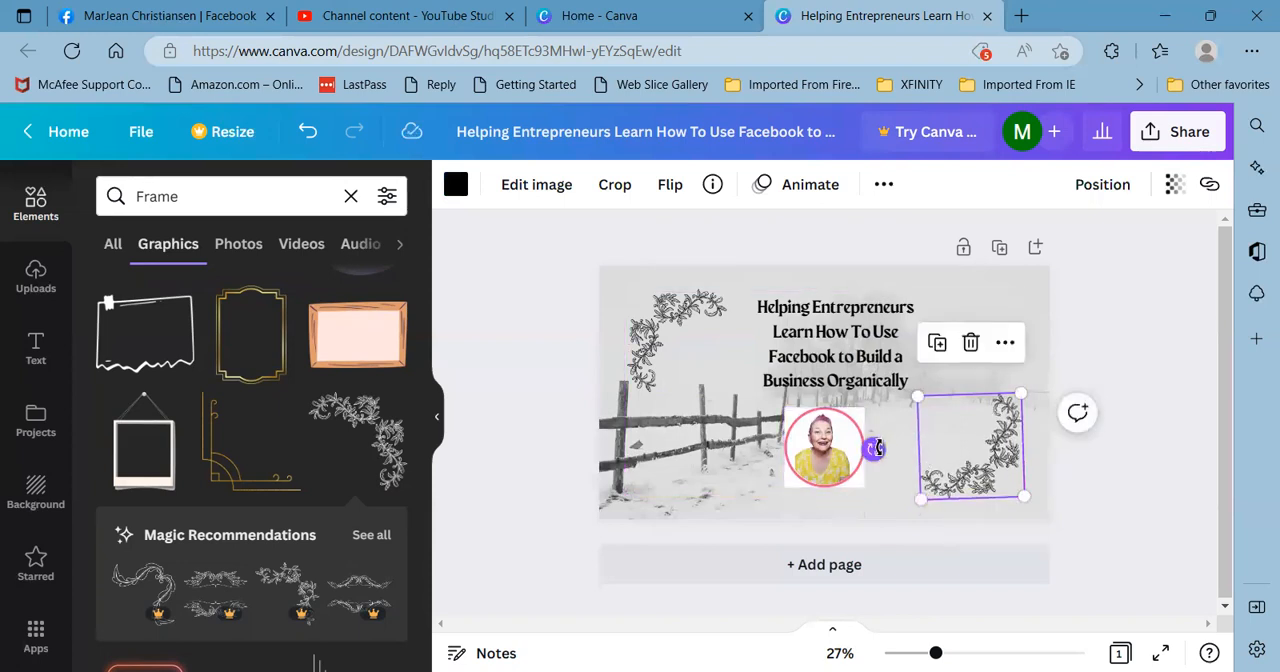
{"action": "mouse_move", "coordinate": [875, 449]}
{"action": "left_mouse_down"}
{"action": "mouse_move", "coordinate": [883, 436]}
{"action": "mouse_move", "coordinate": [872, 443]}
{"action": "left_mouse_up"}
- Nudge the portrait slightly upward beneath the tagline
{"action": "left_click", "coordinate": [684, 326]}
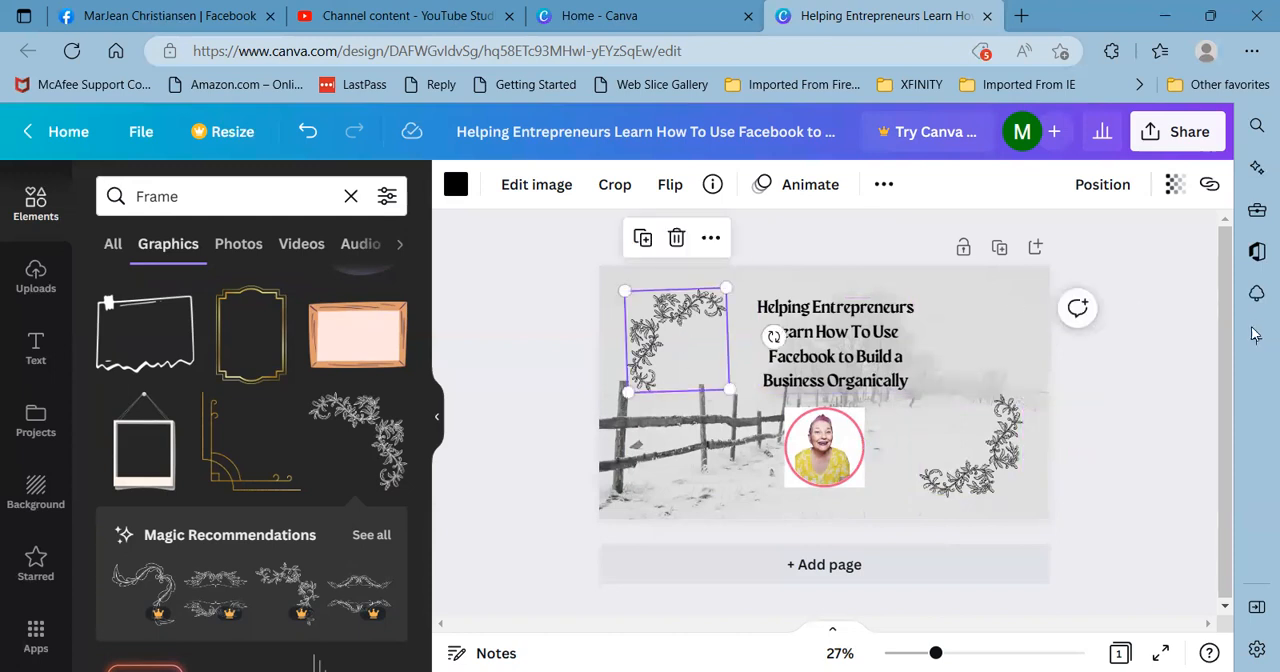
{"action": "left_click", "coordinate": [1198, 383]}
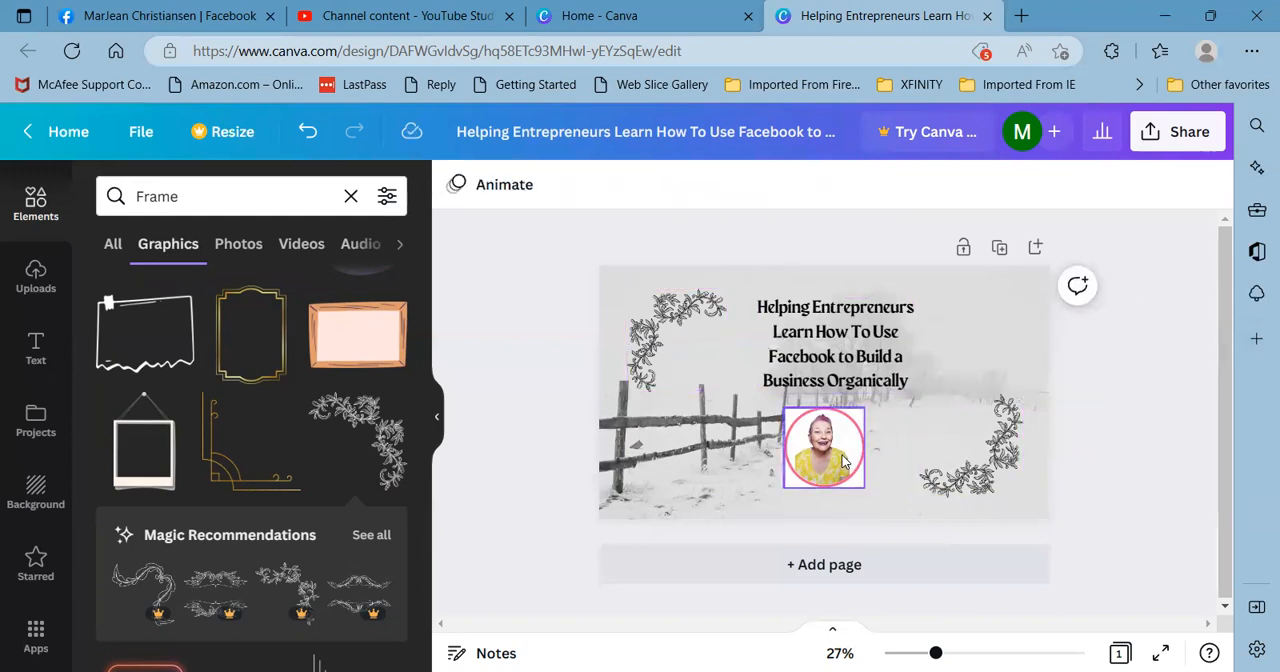
{"action": "mouse_move", "coordinate": [843, 460]}
{"action": "left_mouse_down"}
{"action": "mouse_move", "coordinate": [862, 464]}
{"action": "mouse_move", "coordinate": [839, 453]}
{"action": "left_mouse_up"}
{"action": "left_click", "coordinate": [1096, 320]}
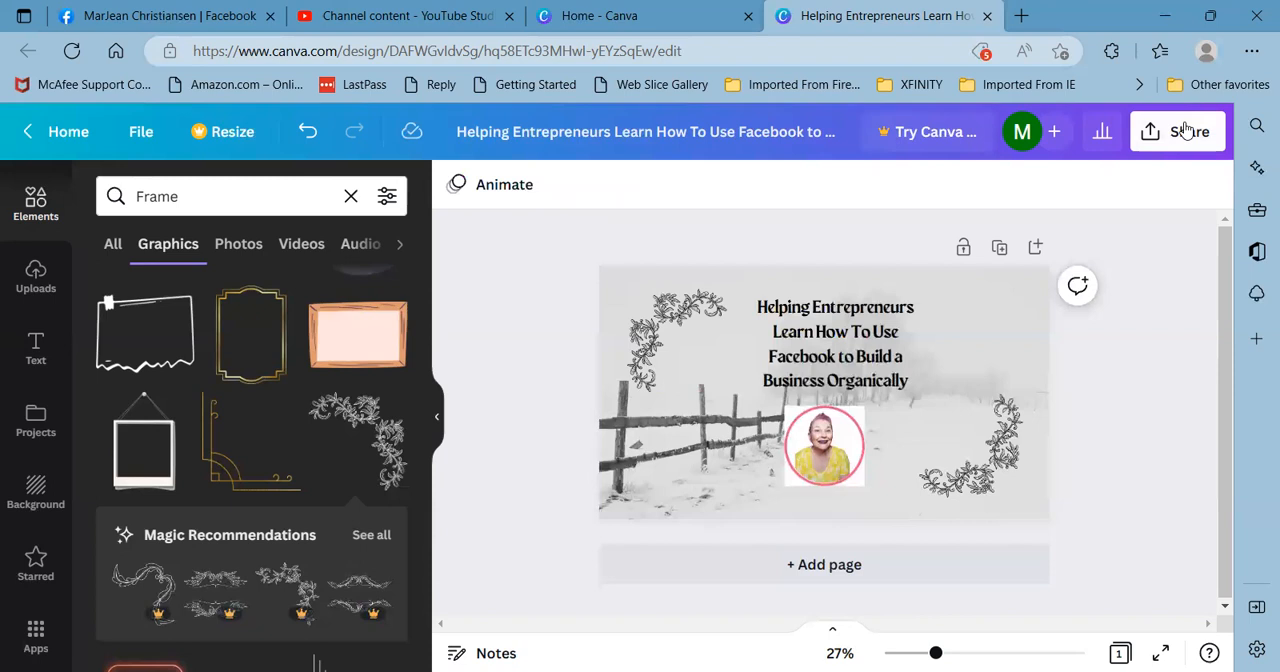
- Rename the design as "Winter Scene FB Banner"
{"action": "left_click", "coordinate": [1186, 131]}
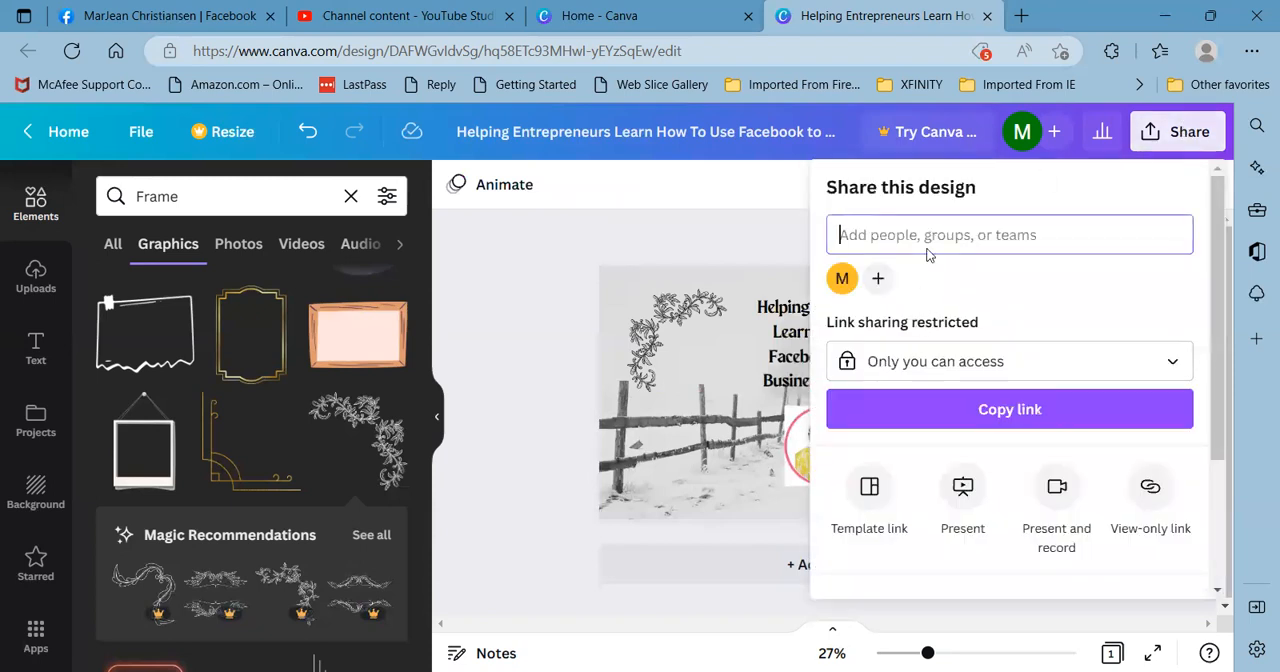
{"action": "left_click", "coordinate": [763, 124]}
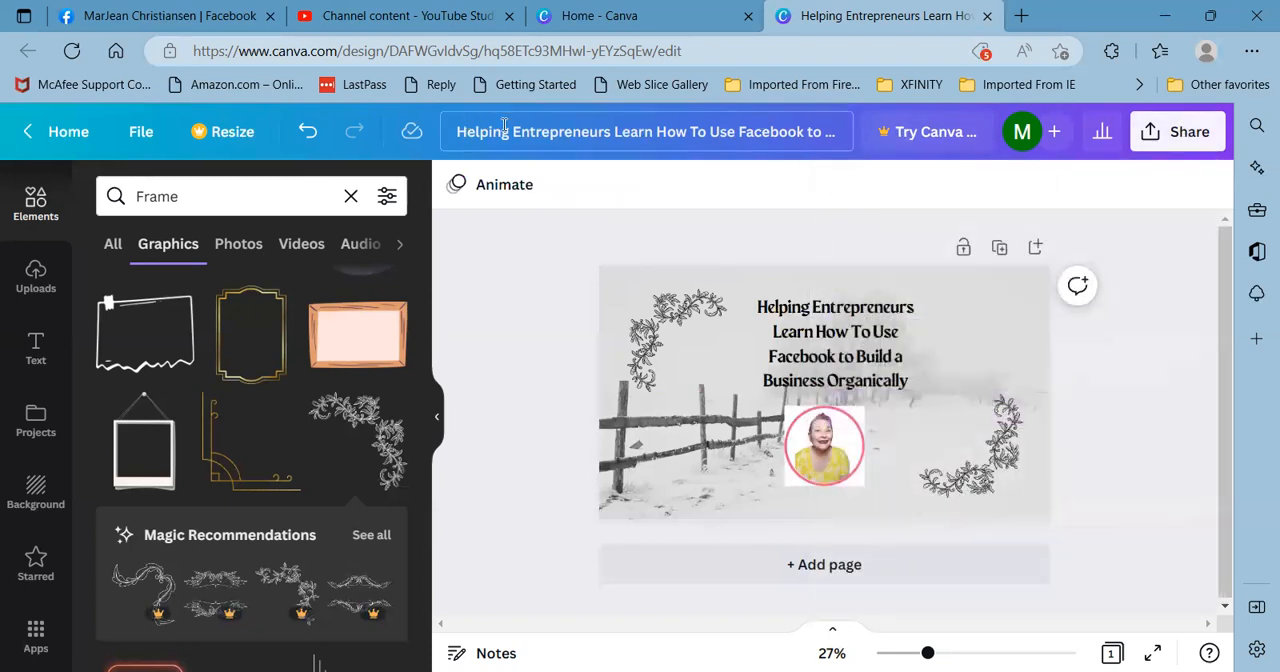
{"action": "left_click_drag", "start_coordinate": [455, 128], "coordinate": [848, 150]}
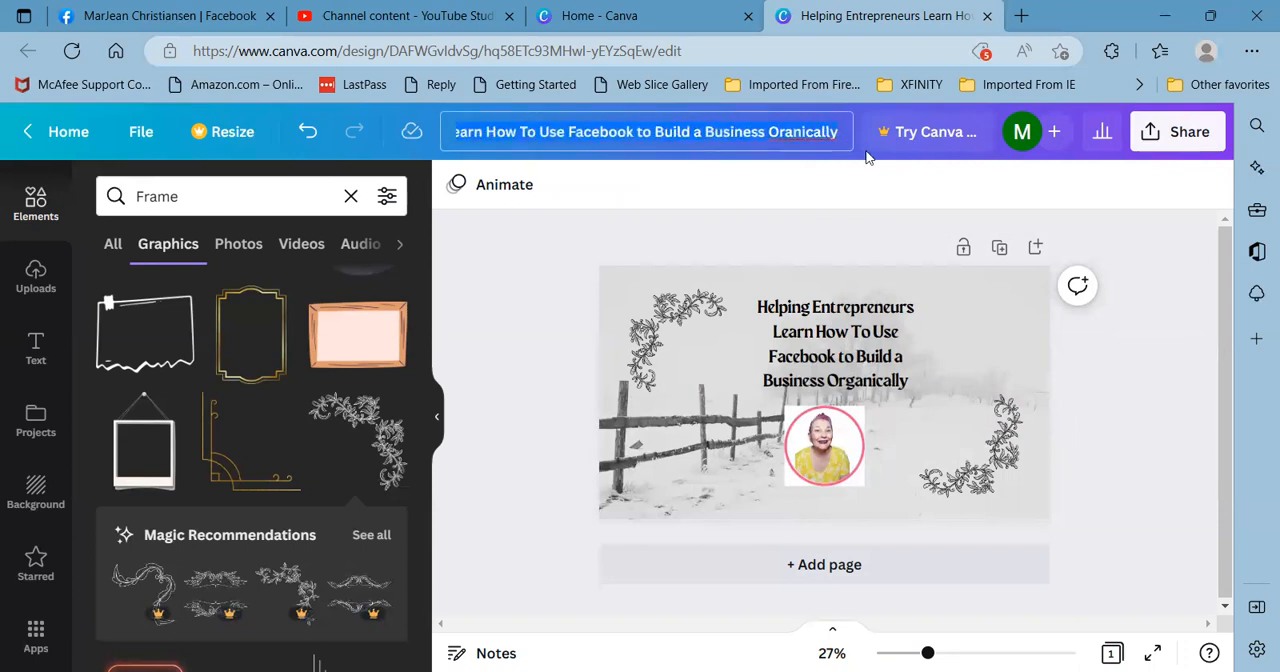
{"action": "type", "text": "Win"}
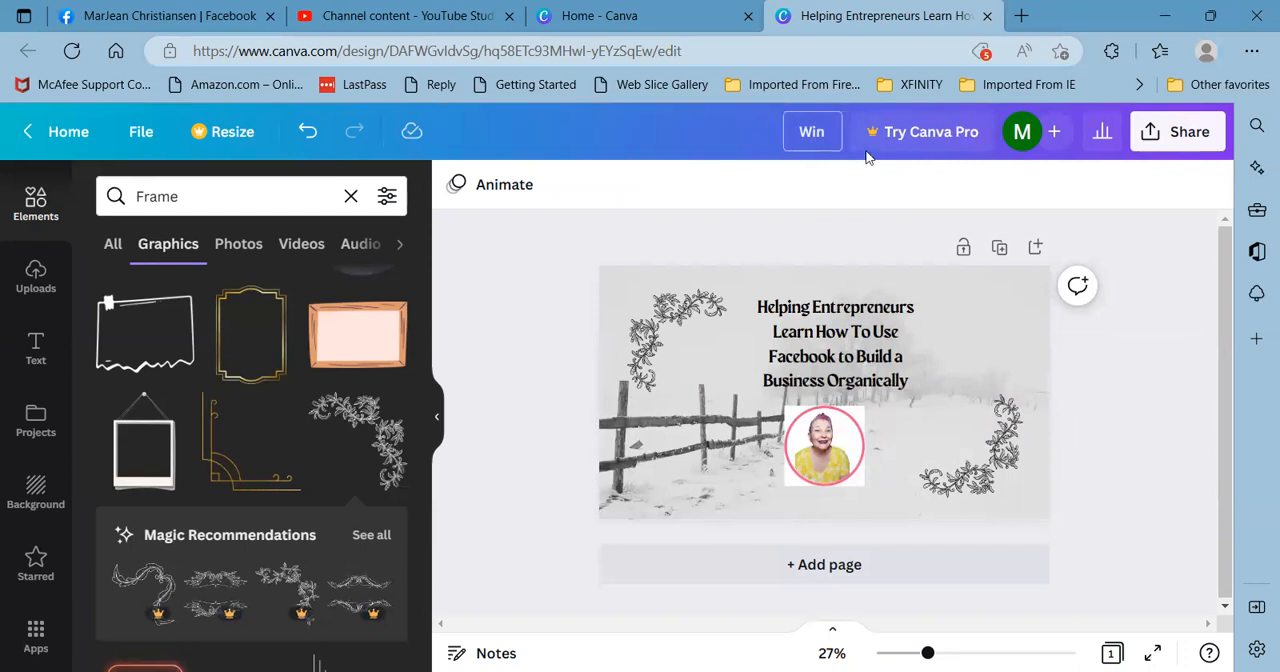
{"action": "type", "text": "ter Sceb"}
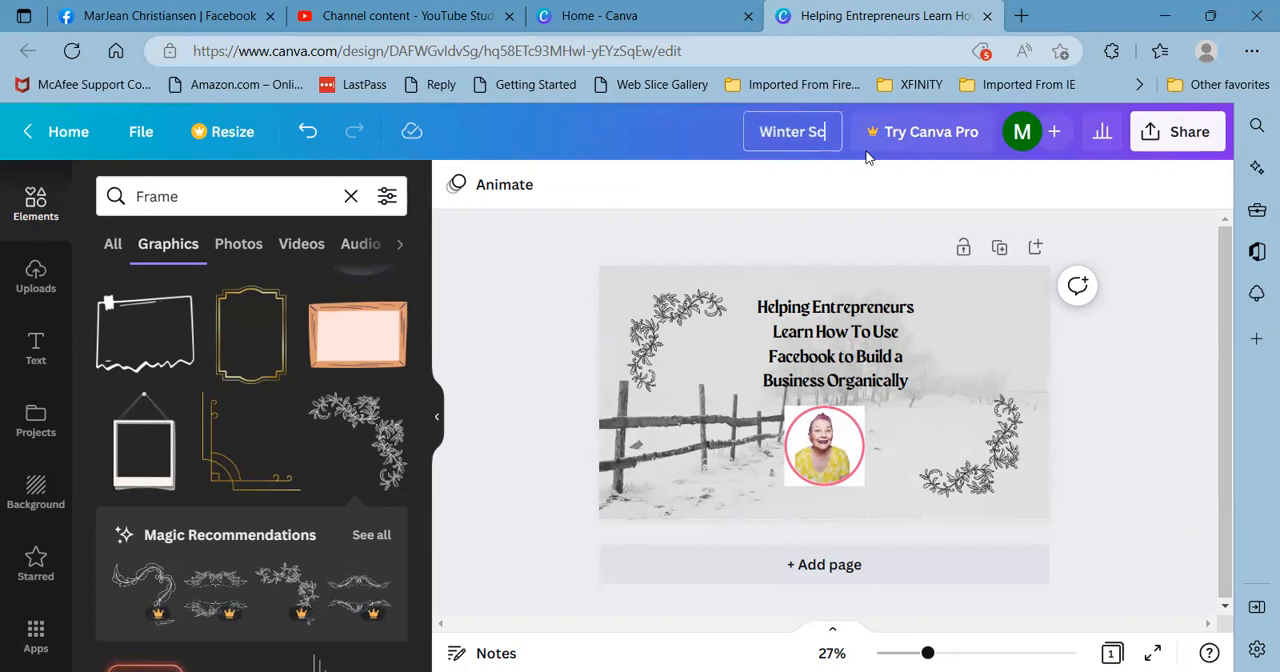
{"action": "key", "text": "BackSpace"}
{"action": "type", "text": "be F"}
{"action": "key", "text": "BackSpace"}
{"action": "key", "text": "BackSpace"}
{"action": "key", "text": "BackSpace"}
{"action": "key", "text": "BackSpace"}
{"action": "type", "text": "ne FB ann"}
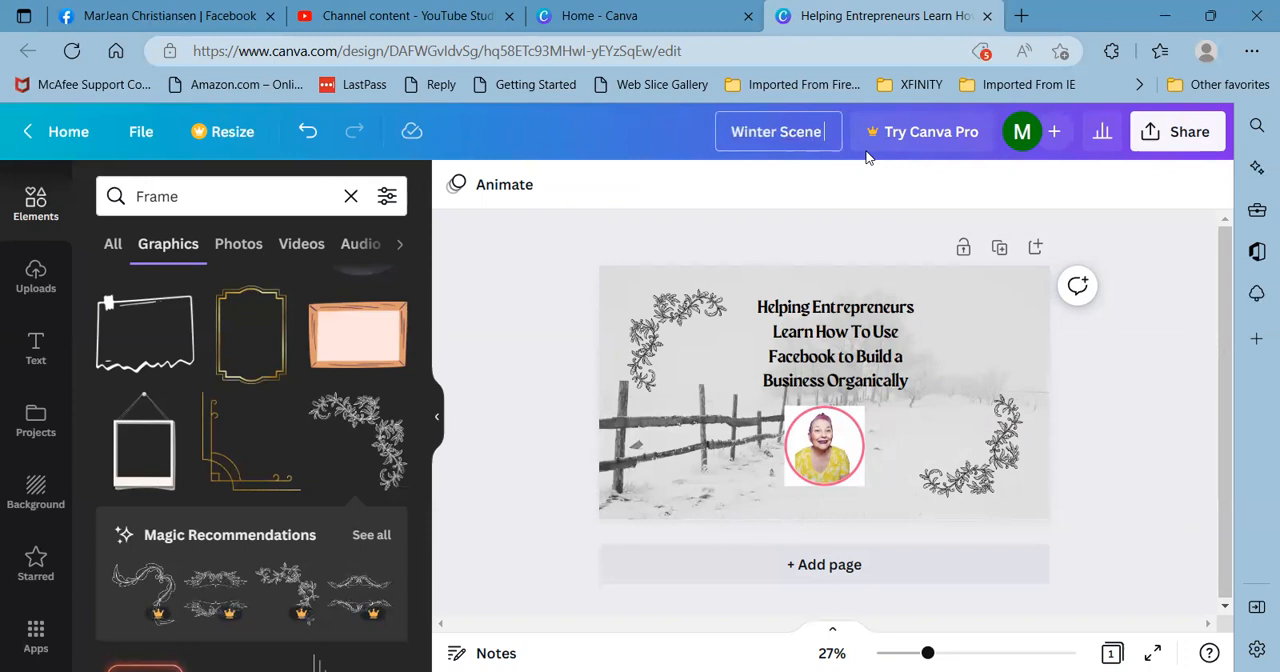
{"action": "key", "text": "BackSpace"}
{"action": "key", "text": "BackSpace"}
{"action": "key", "text": "BackSpace"}
{"action": "key", "text": "BackSpace"}
{"action": "key", "text": "Return"}
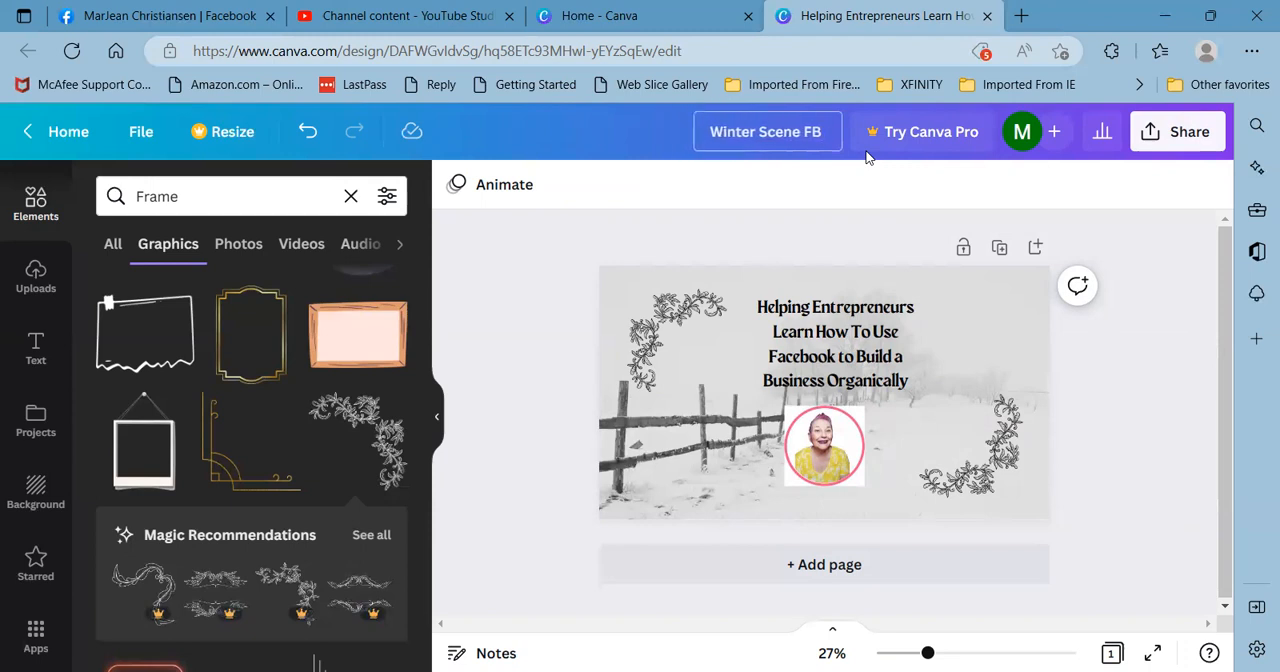
{"action": "type", "text": "Banner"}
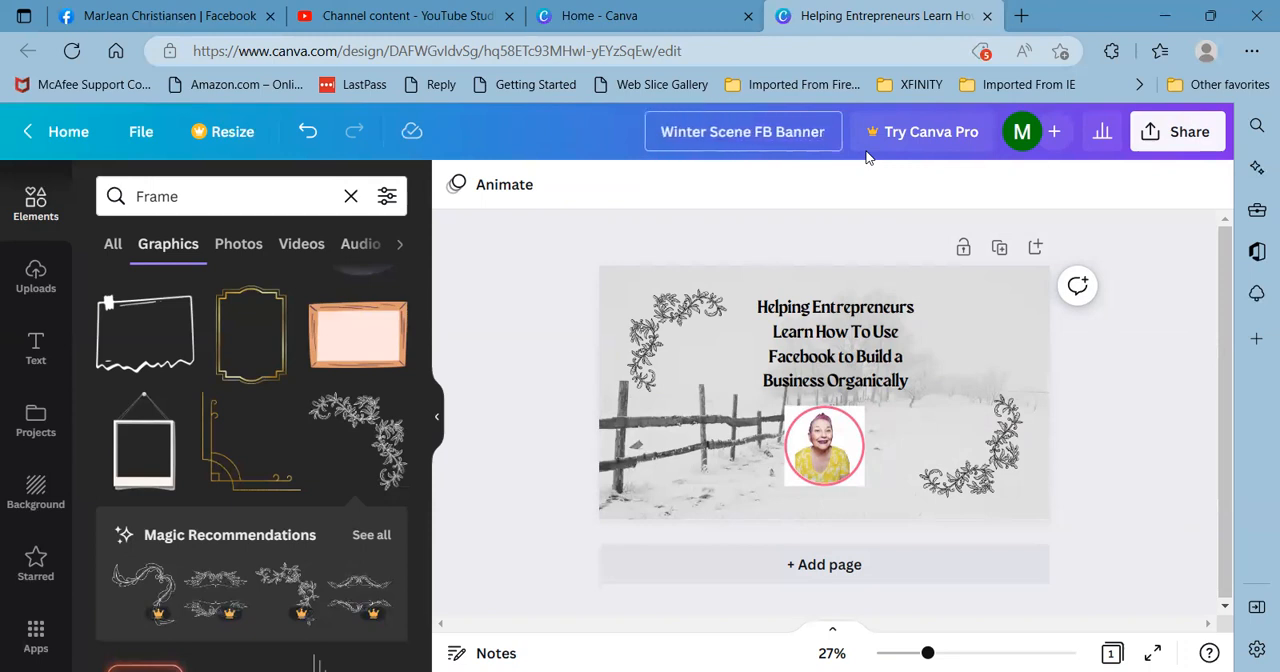
- Download the finished cover design as a PNG file
{"action": "left_click", "coordinate": [1190, 140]}
{"action": "scroll", "coordinate": [1040, 397], "scroll_direction": "down", "scroll_amount": 2}
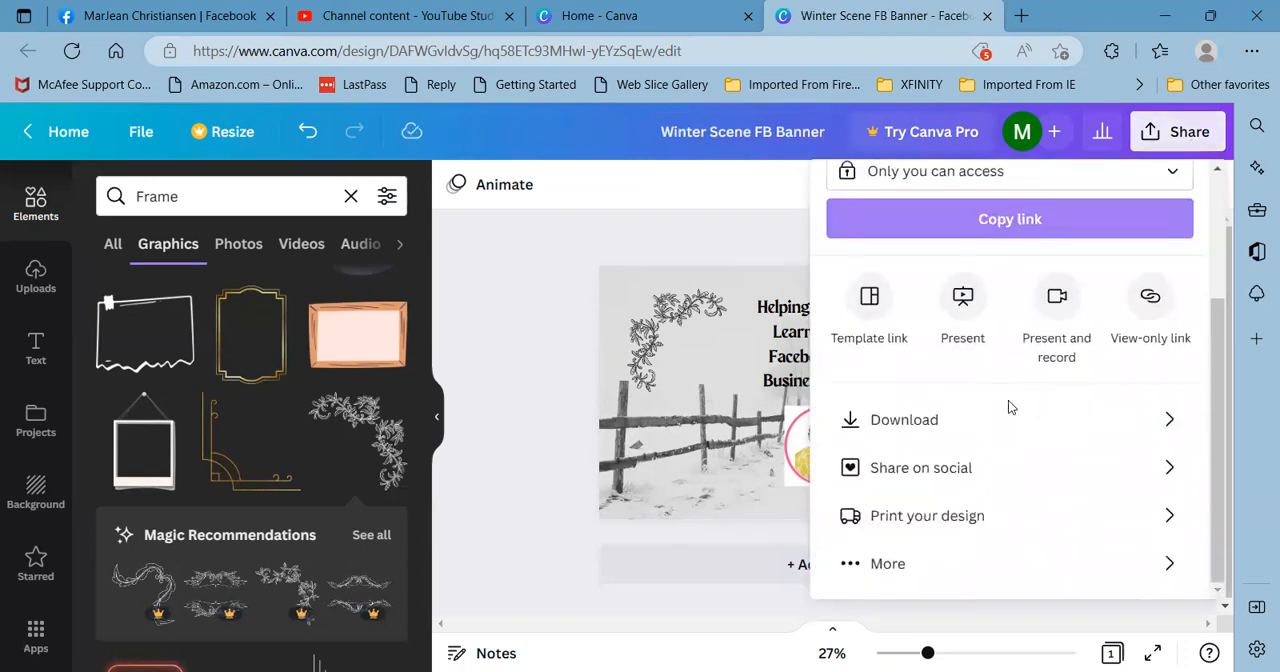
{"action": "left_click", "coordinate": [905, 421]}
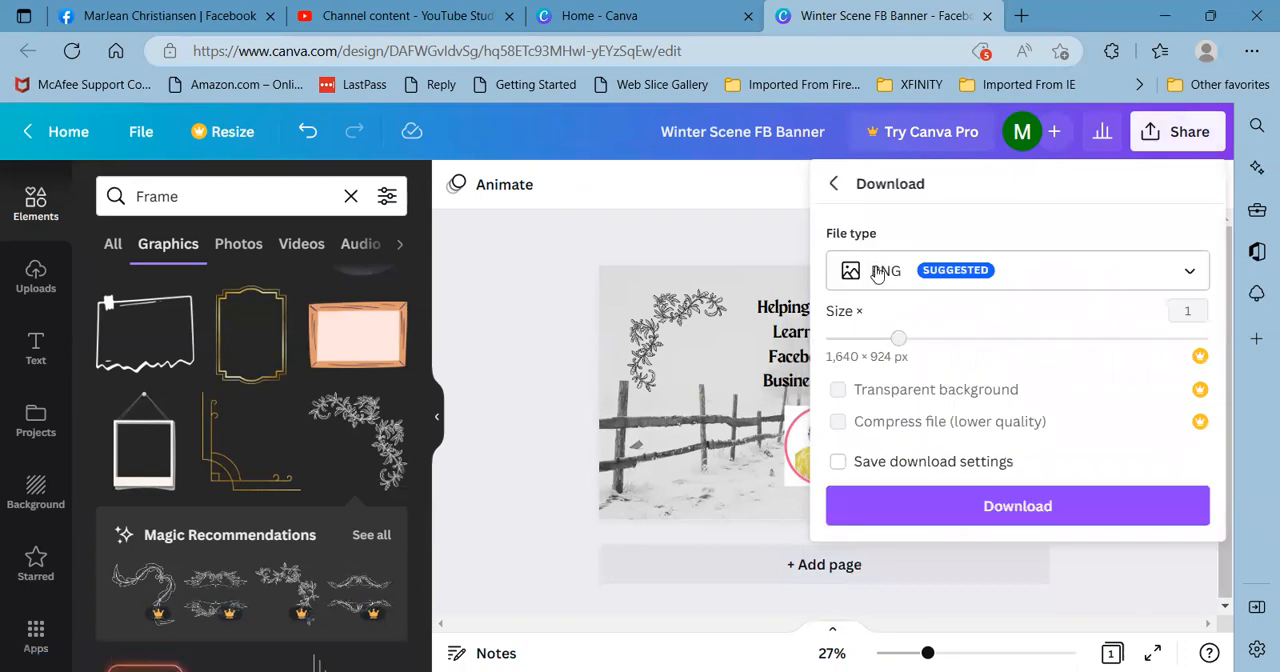
{"action": "left_click", "coordinate": [1025, 515]}
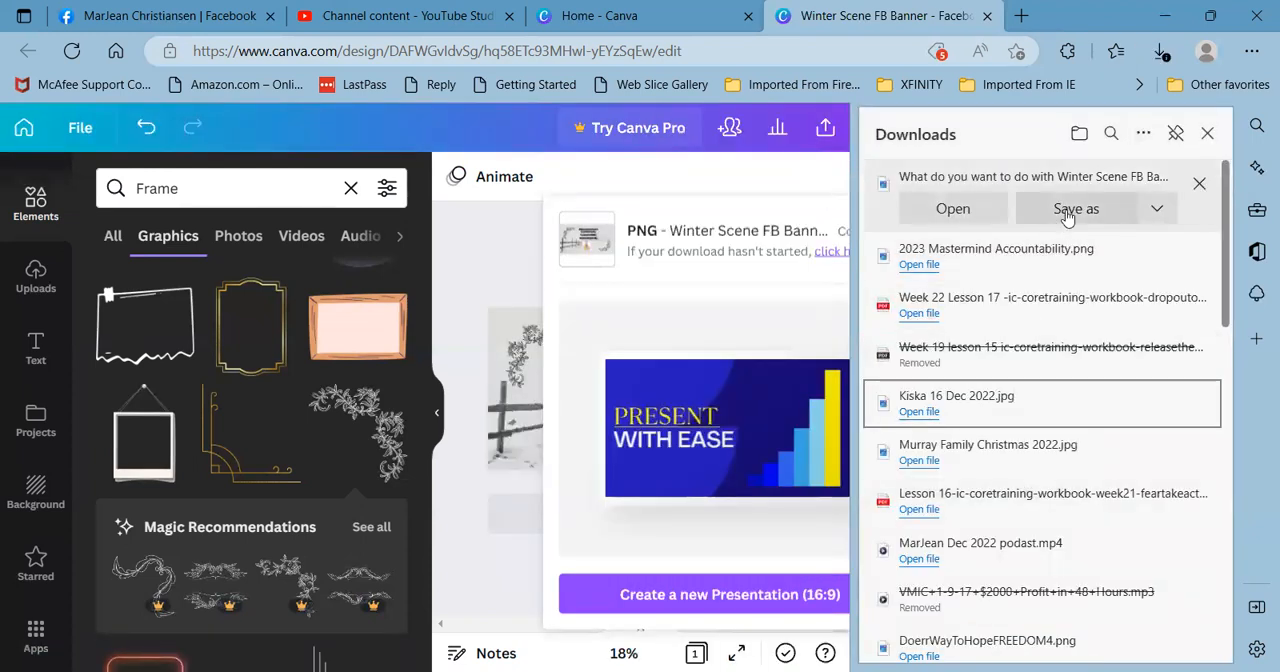
- Save the downloaded PNG as "Winter Scene FB Banner" in the "New folder" inside Documents
{"action": "left_click", "coordinate": [1069, 210]}
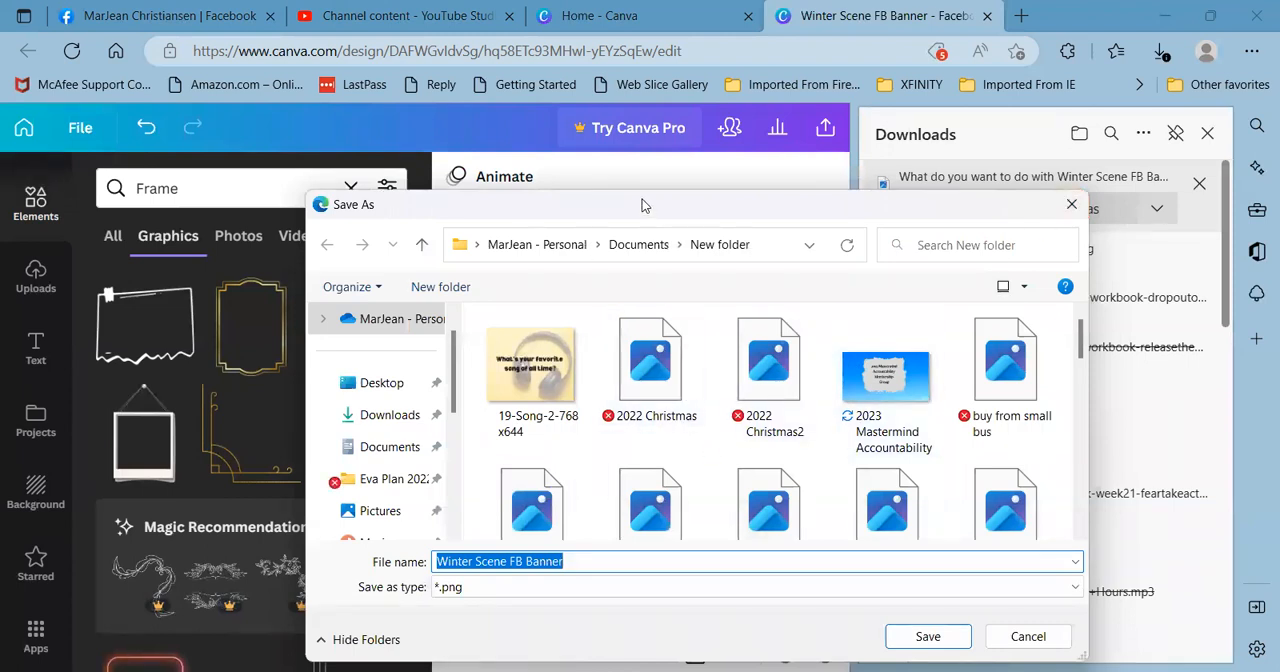
{"action": "left_click_drag", "start_coordinate": [643, 205], "coordinate": [630, 153]}
{"action": "left_click", "coordinate": [558, 509]}
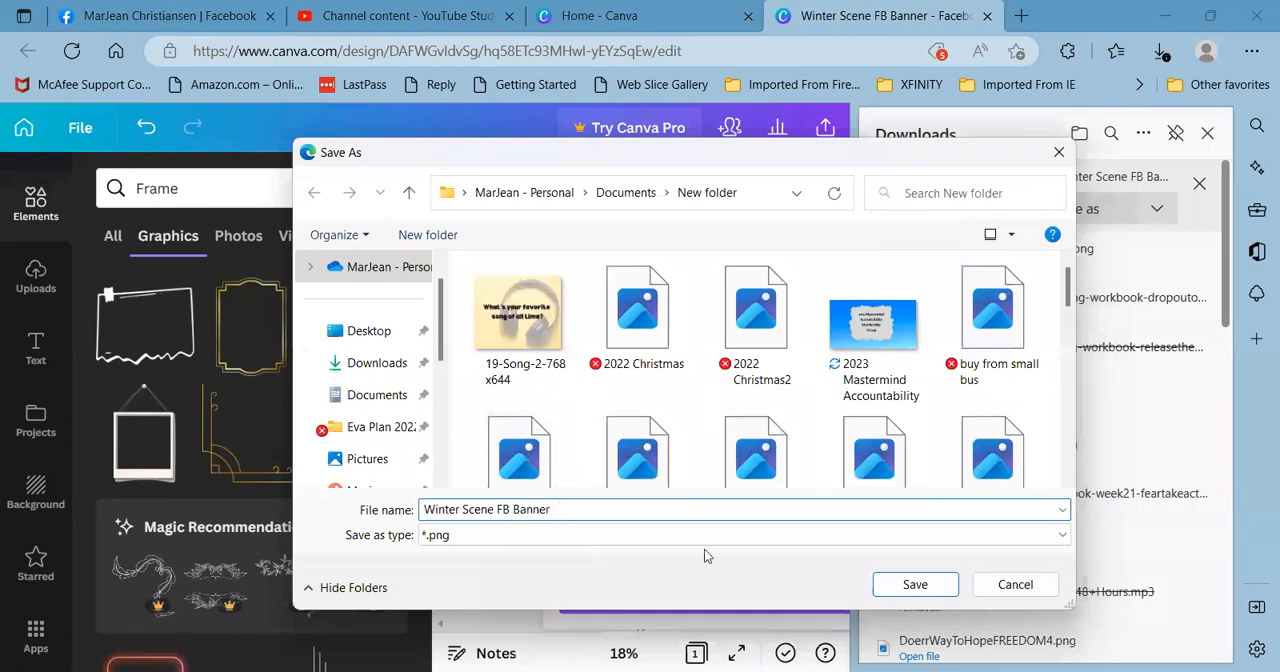
{"action": "left_click", "coordinate": [913, 585]}
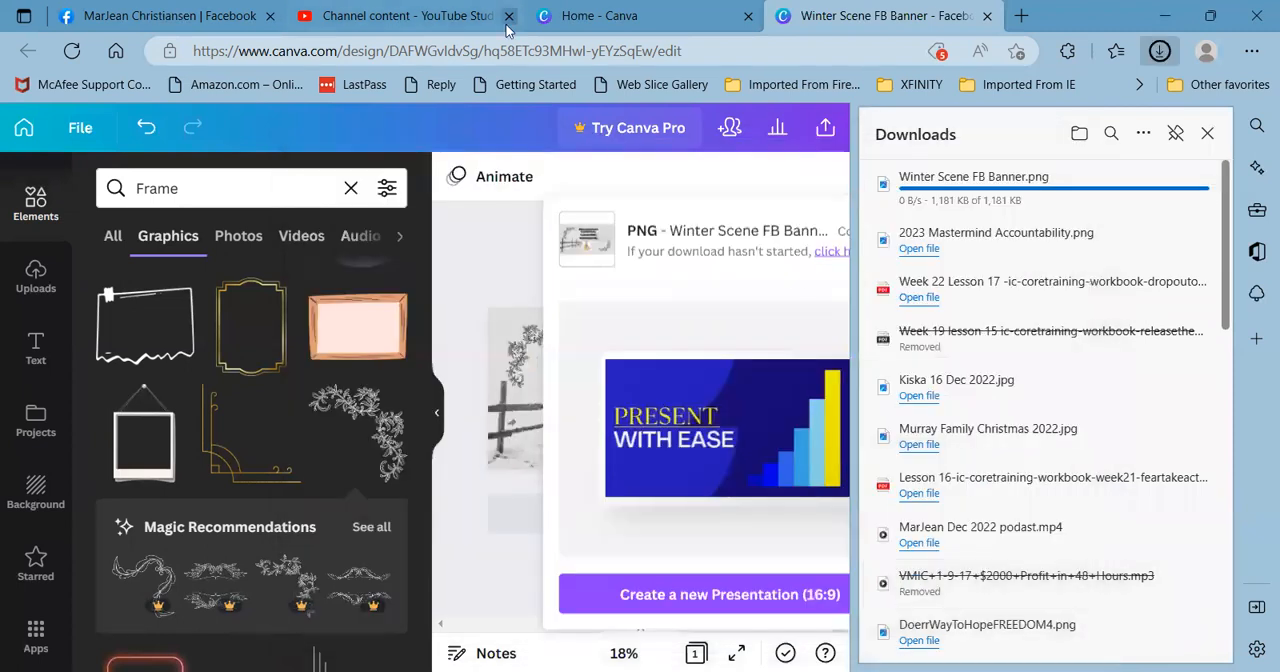
- Switch to the Facebook profile page, close the browser's downloads list and view the current cover photo
{"action": "left_click", "coordinate": [196, 18]}
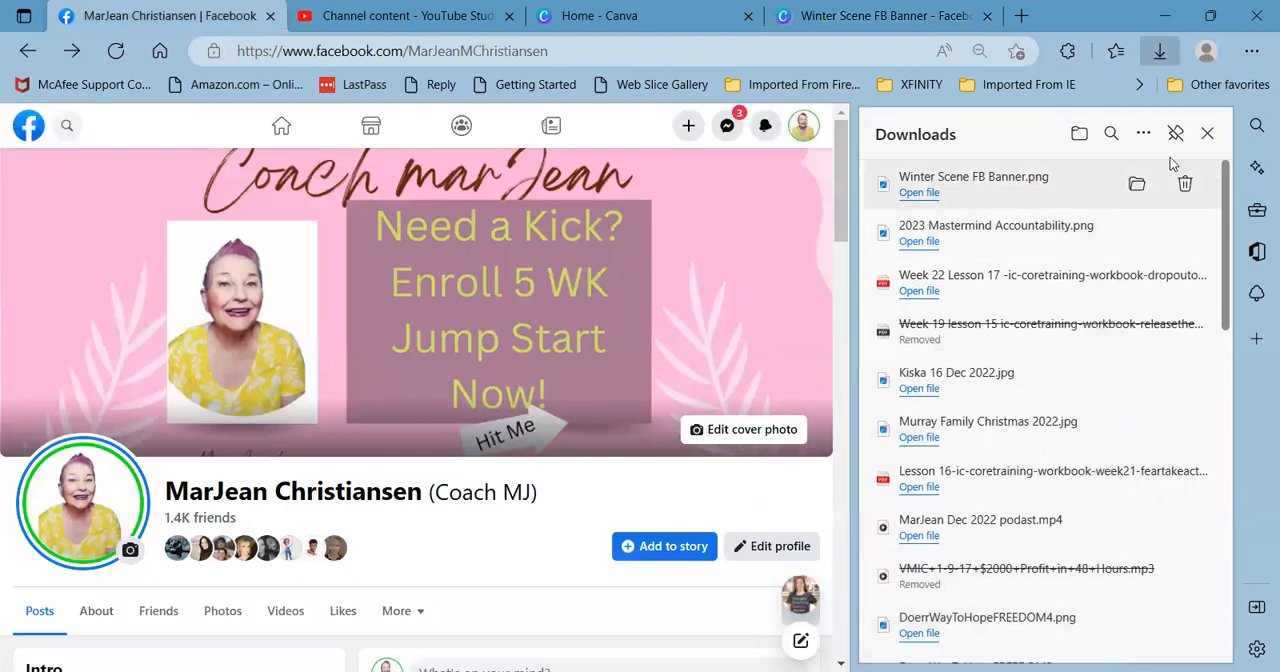
{"action": "left_click", "coordinate": [1208, 134]}
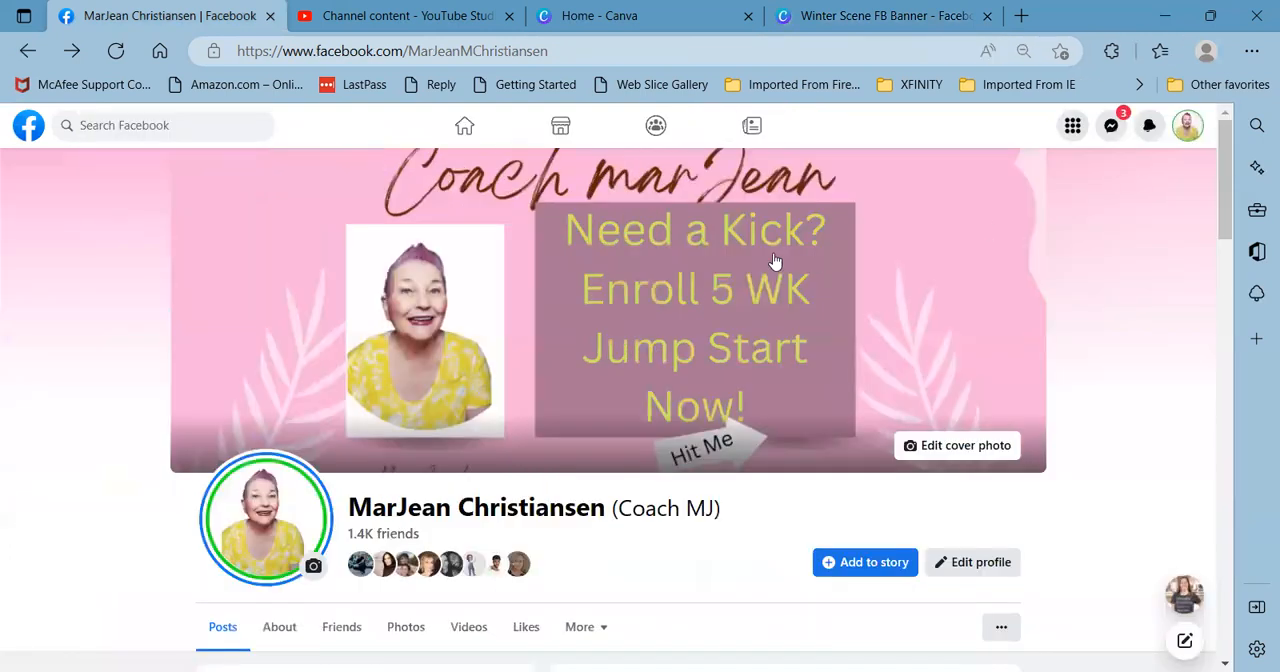
{"action": "scroll", "coordinate": [772, 278], "scroll_direction": "down", "scroll_amount": 1}
{"action": "scroll", "coordinate": [772, 278], "scroll_direction": "up", "scroll_amount": 1}
- Upload "Winter Scene FB Banner" from the "New folder" inside Documents as the profile's cover photo
{"action": "left_click", "coordinate": [955, 447]}
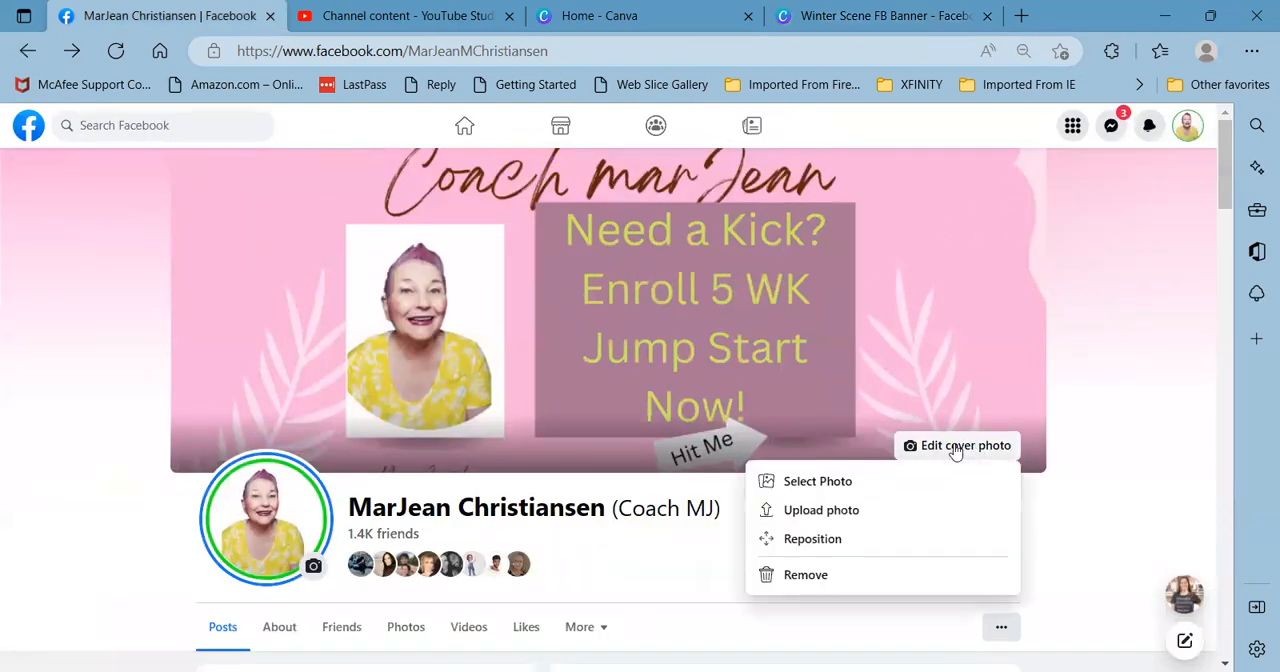
{"action": "left_click", "coordinate": [809, 512]}
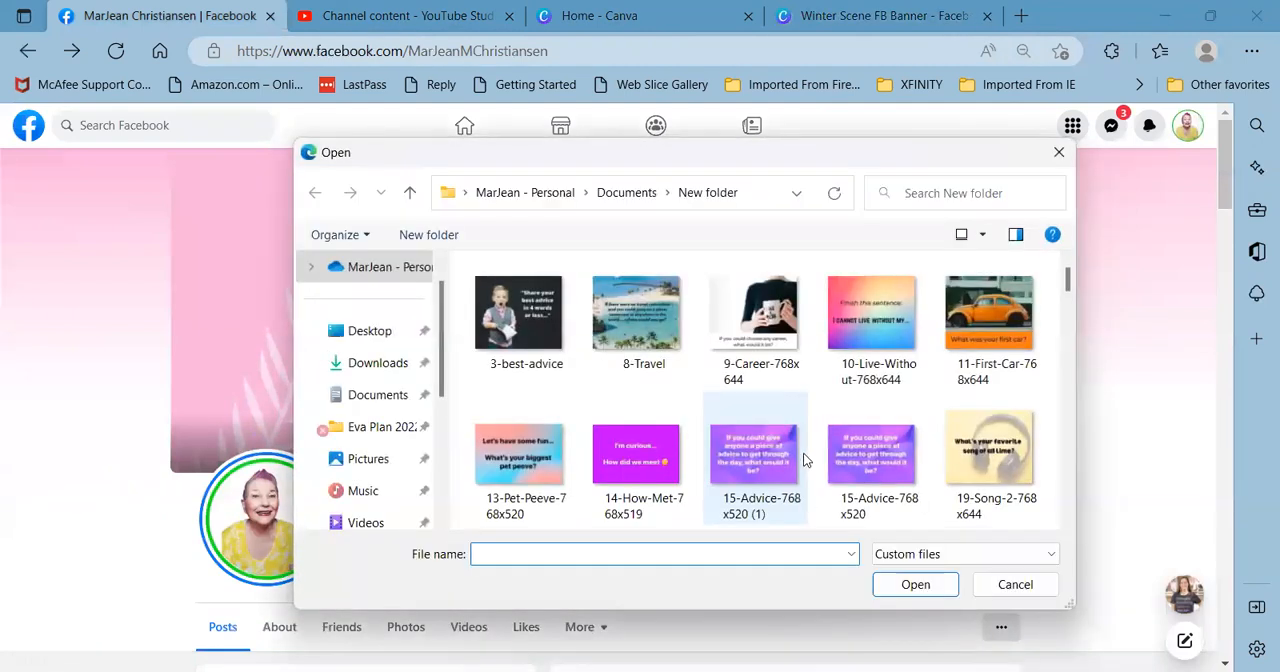
{"action": "scroll", "coordinate": [806, 458], "scroll_direction": "down", "scroll_amount": 5}
{"action": "scroll", "coordinate": [806, 458], "scroll_direction": "down", "scroll_amount": 15}
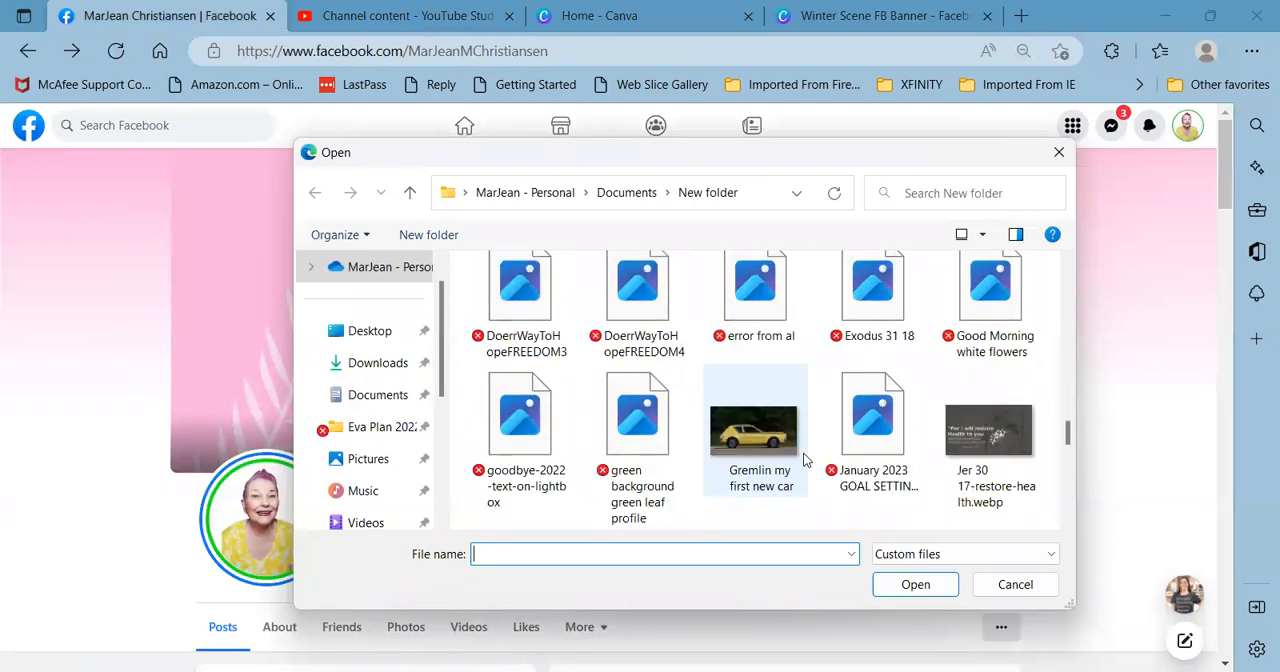
{"action": "scroll", "coordinate": [806, 458], "scroll_direction": "down", "scroll_amount": 10}
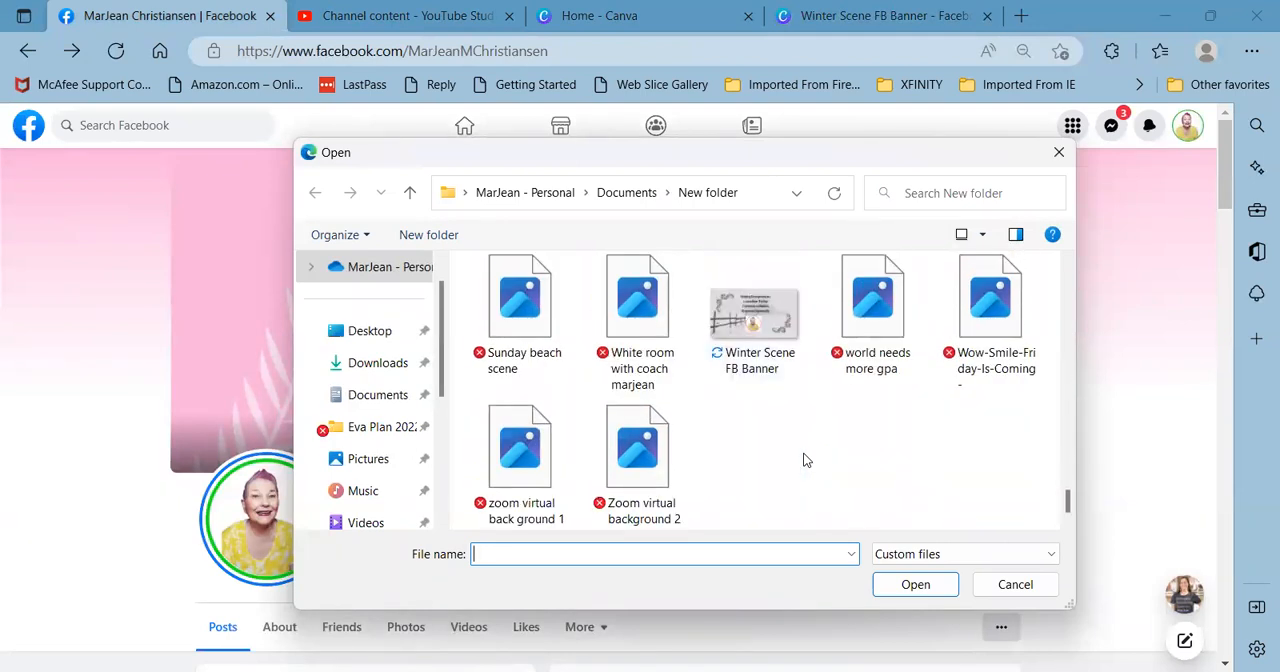
{"action": "left_click", "coordinate": [758, 304]}
{"action": "double_click", "coordinate": [758, 304]}
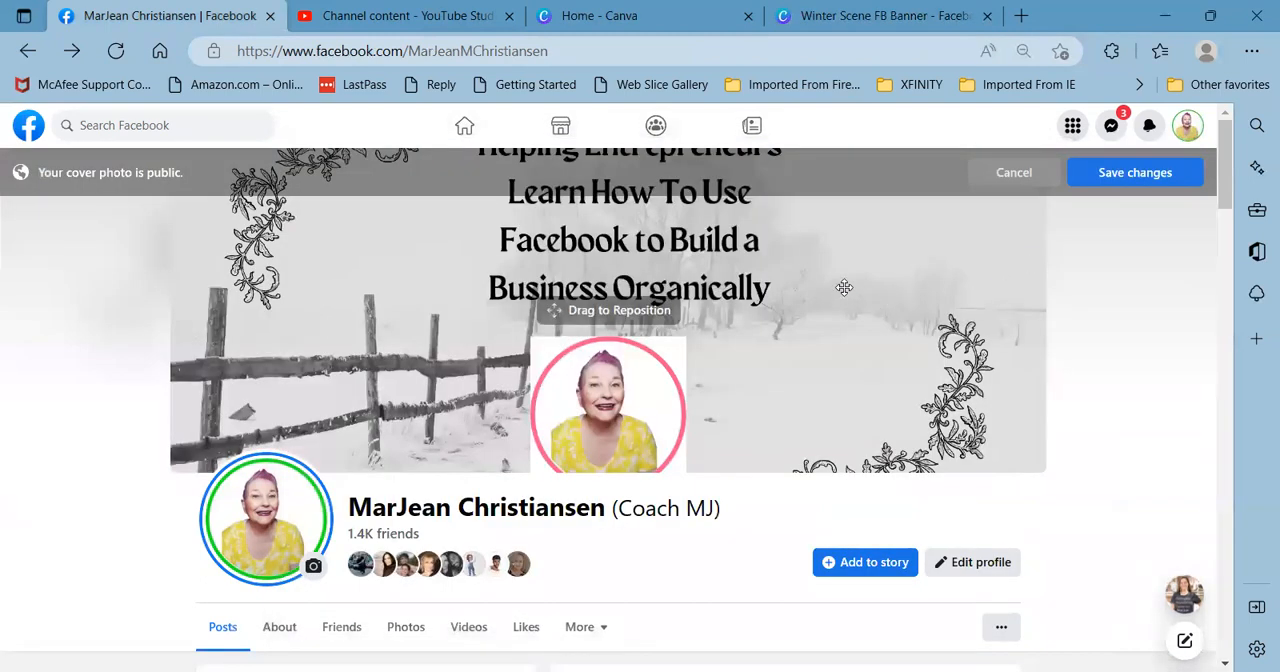
- Try repositioning the uploaded winter cover within the frame, and cancel the cover photo change
{"action": "mouse_move", "coordinate": [844, 287]}
{"action": "left_mouse_down"}
{"action": "mouse_move", "coordinate": [830, 378]}
{"action": "mouse_move", "coordinate": [846, 193]}
{"action": "mouse_move", "coordinate": [840, 271]}
{"action": "left_mouse_up"}
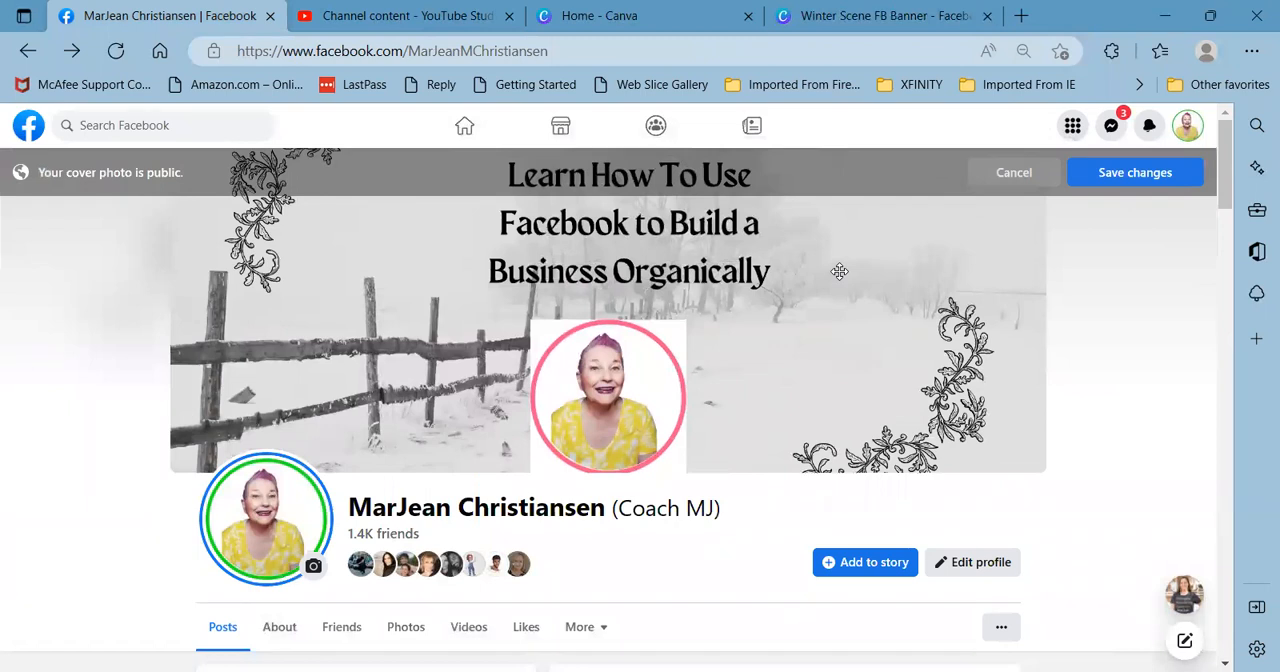
{"action": "left_click_drag", "start_coordinate": [839, 271], "coordinate": [825, 249]}
{"action": "left_click", "coordinate": [1010, 175]}
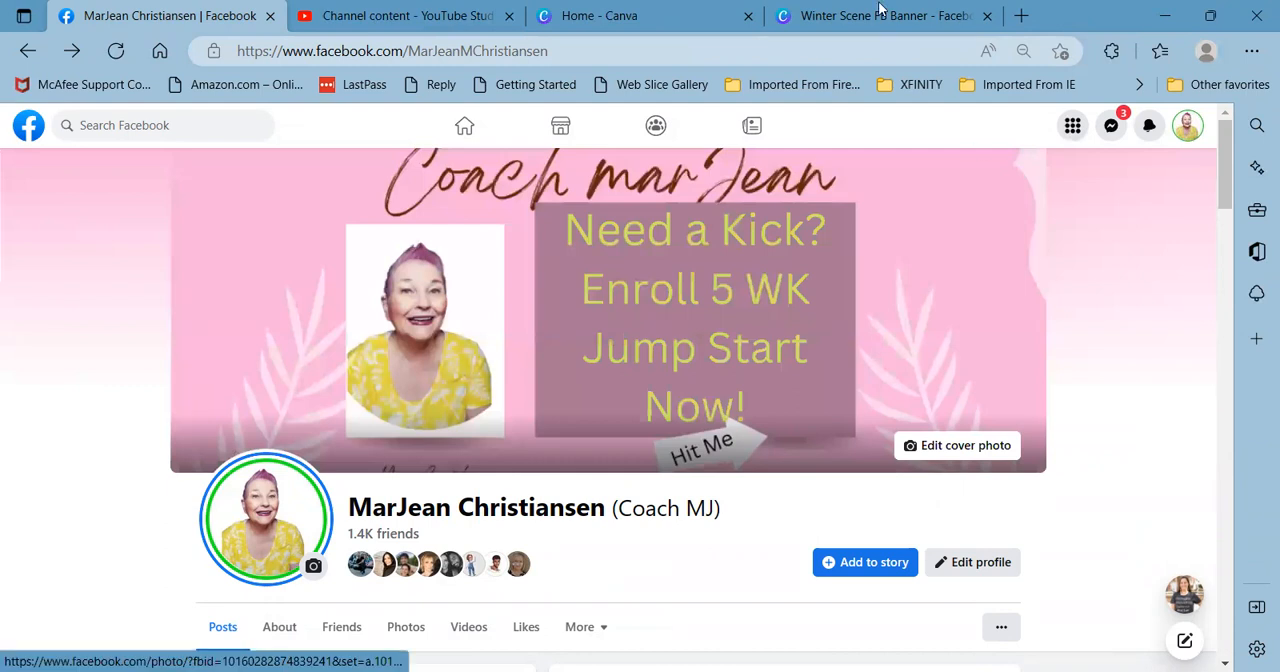
- Switch to the Canva design and move both floral corners slightly inward toward the tagline
{"action": "left_click", "coordinate": [847, 18]}
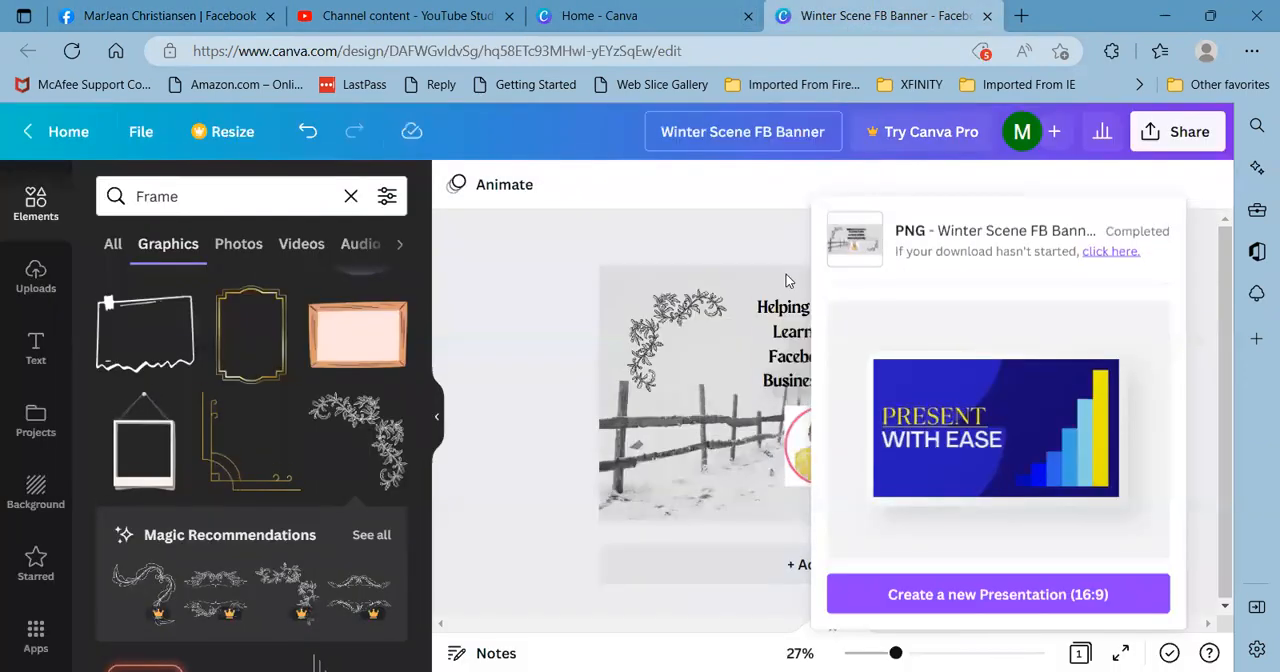
{"action": "left_click", "coordinate": [521, 250]}
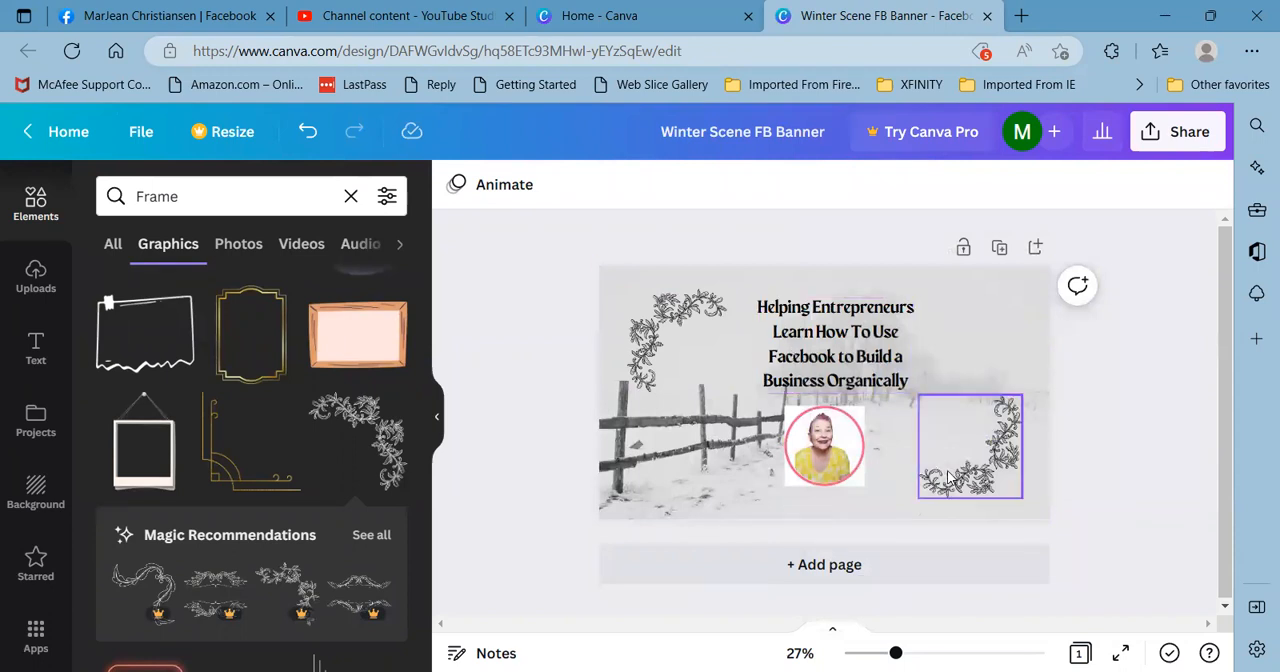
{"action": "left_click_drag", "start_coordinate": [978, 467], "coordinate": [953, 467]}
{"action": "left_click_drag", "start_coordinate": [650, 335], "coordinate": [672, 336]}
- Move the tagline slightly down and shrink the portrait just beneath it
{"action": "left_click_drag", "start_coordinate": [818, 321], "coordinate": [818, 333]}
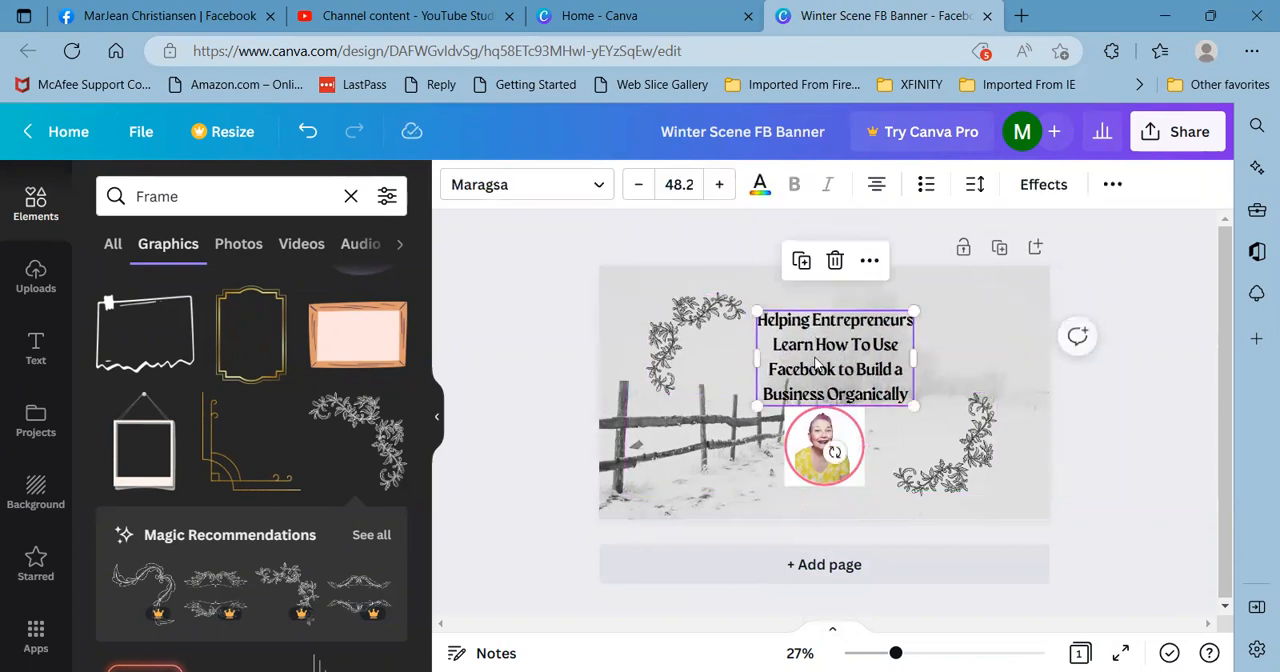
{"action": "left_click", "coordinate": [848, 468]}
{"action": "left_click_drag", "start_coordinate": [866, 486], "coordinate": [832, 437]}
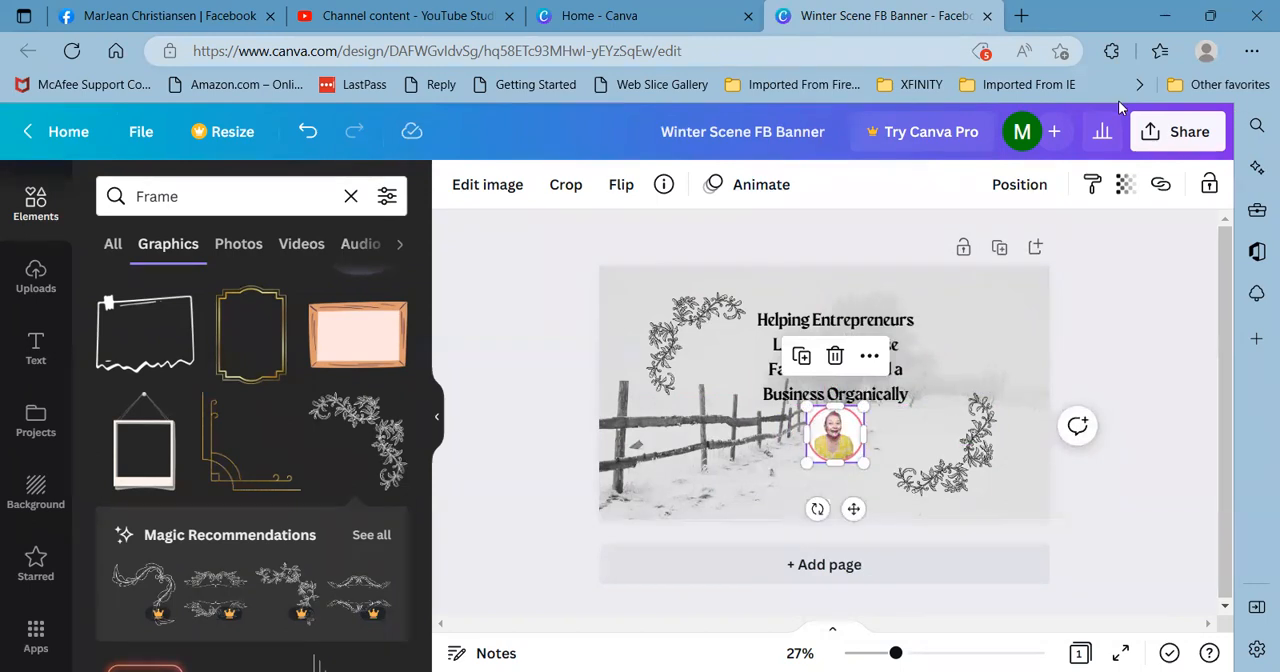
- Rename the design as "Winter Scene FB Banner2" and download it as a PNG file
{"action": "left_click", "coordinate": [840, 130]}
{"action": "type", "text": "2"}
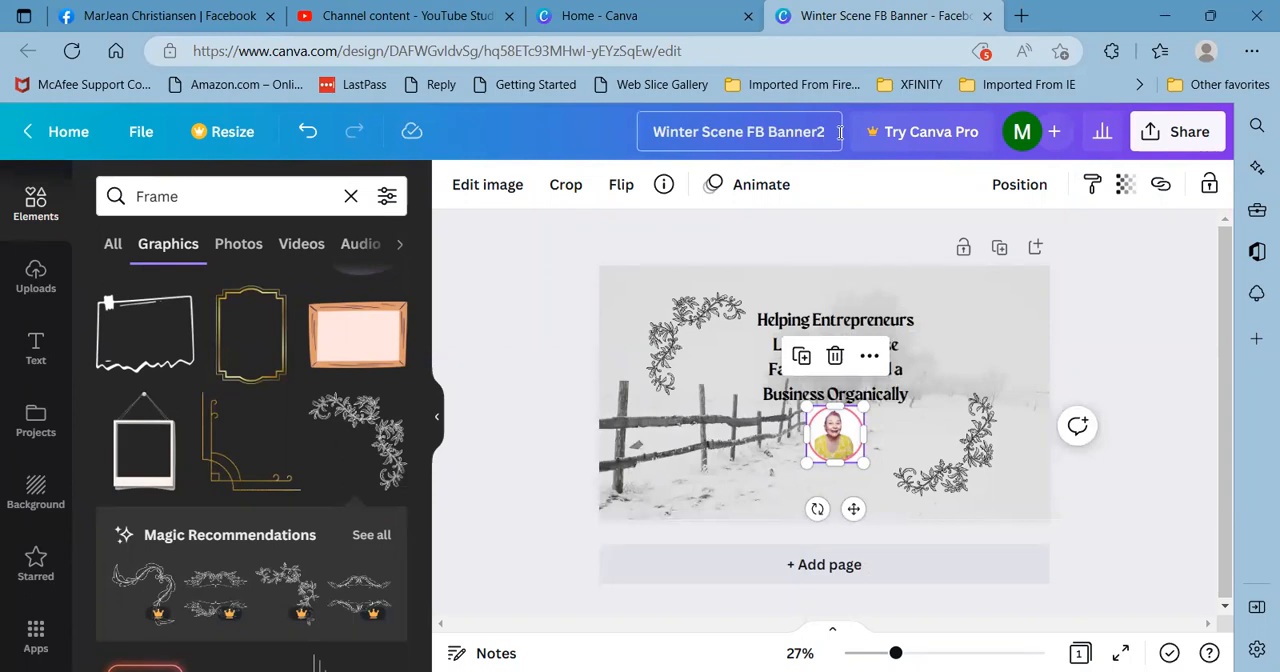
{"action": "left_click", "coordinate": [1155, 137]}
{"action": "scroll", "coordinate": [1040, 545], "scroll_direction": "down", "scroll_amount": 5}
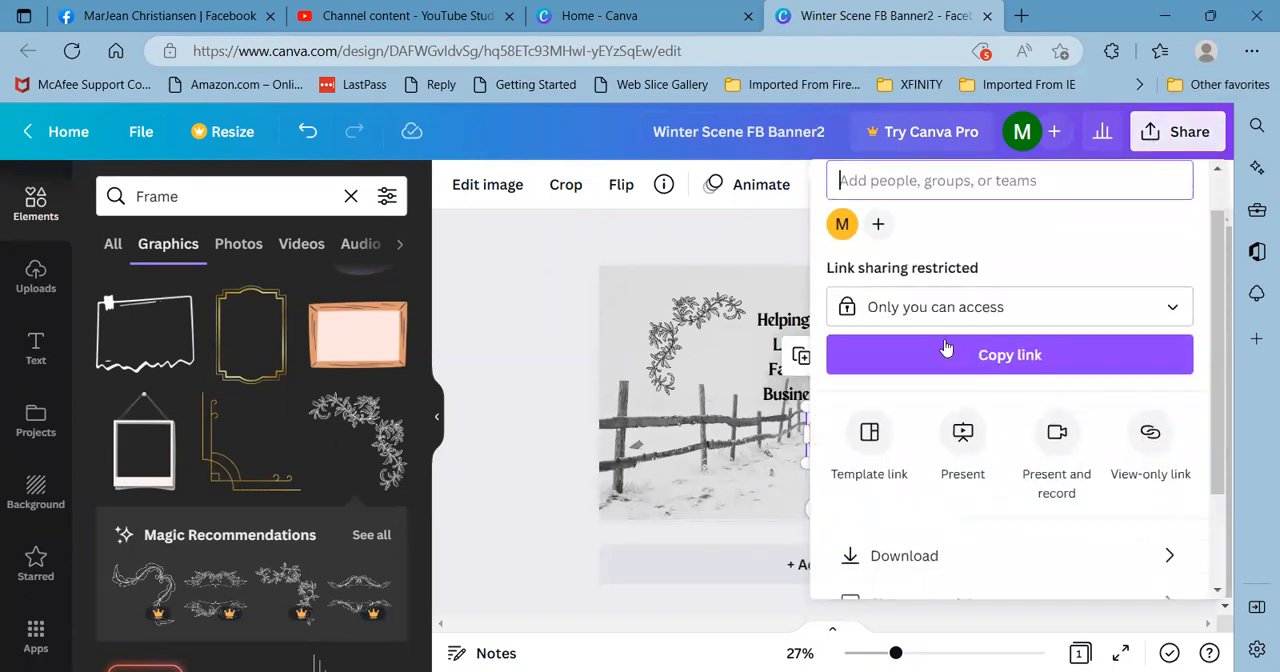
{"action": "left_click", "coordinate": [897, 420]}
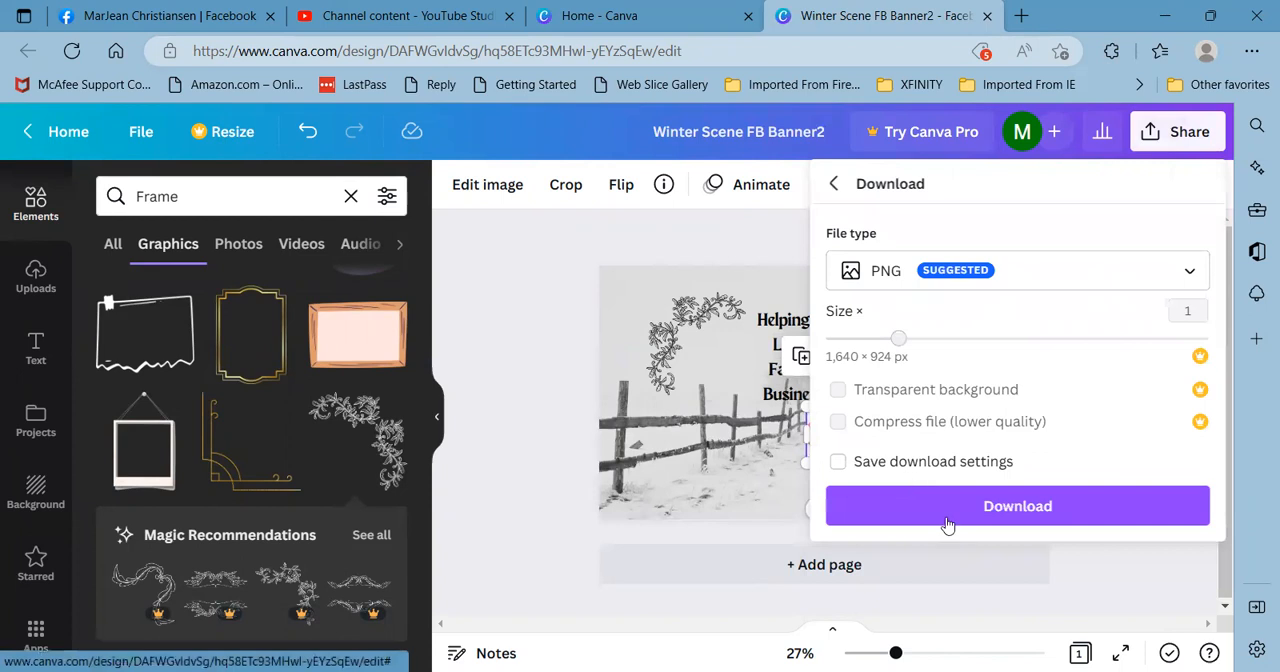
{"action": "left_click", "coordinate": [1015, 506]}
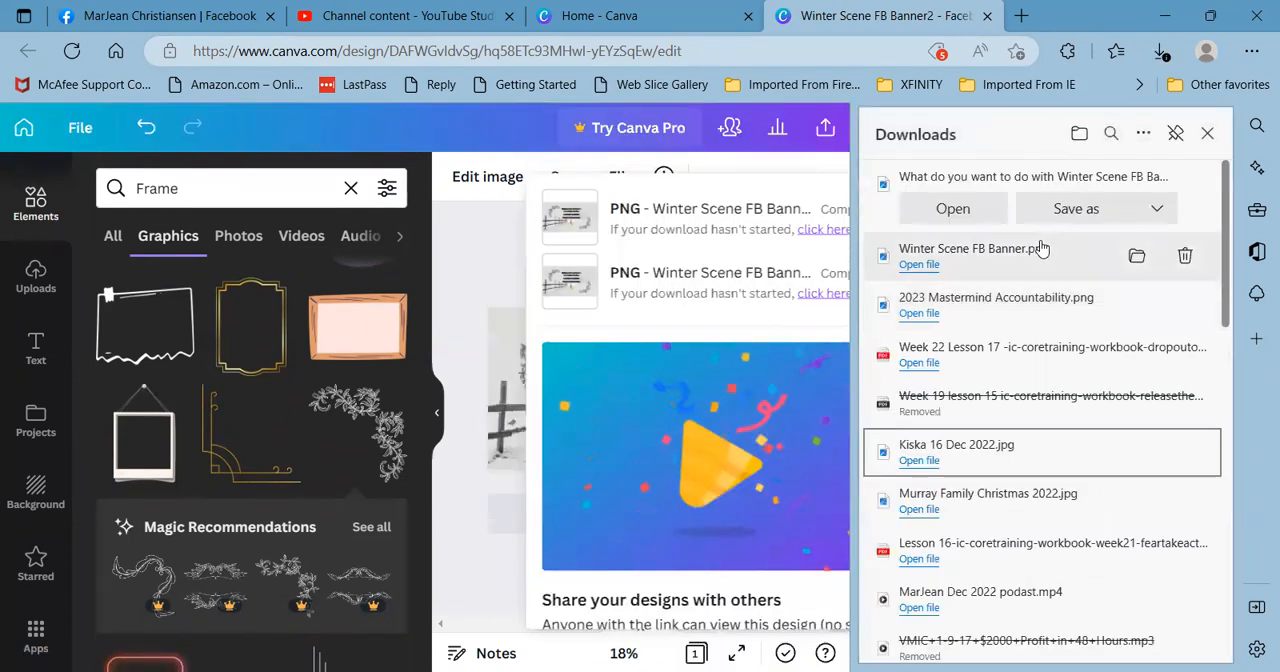
- Save the PNG as "Winter Scene FB Banner2" in the "New folder" inside Documents and close the downloads list
{"action": "left_click", "coordinate": [1075, 208]}
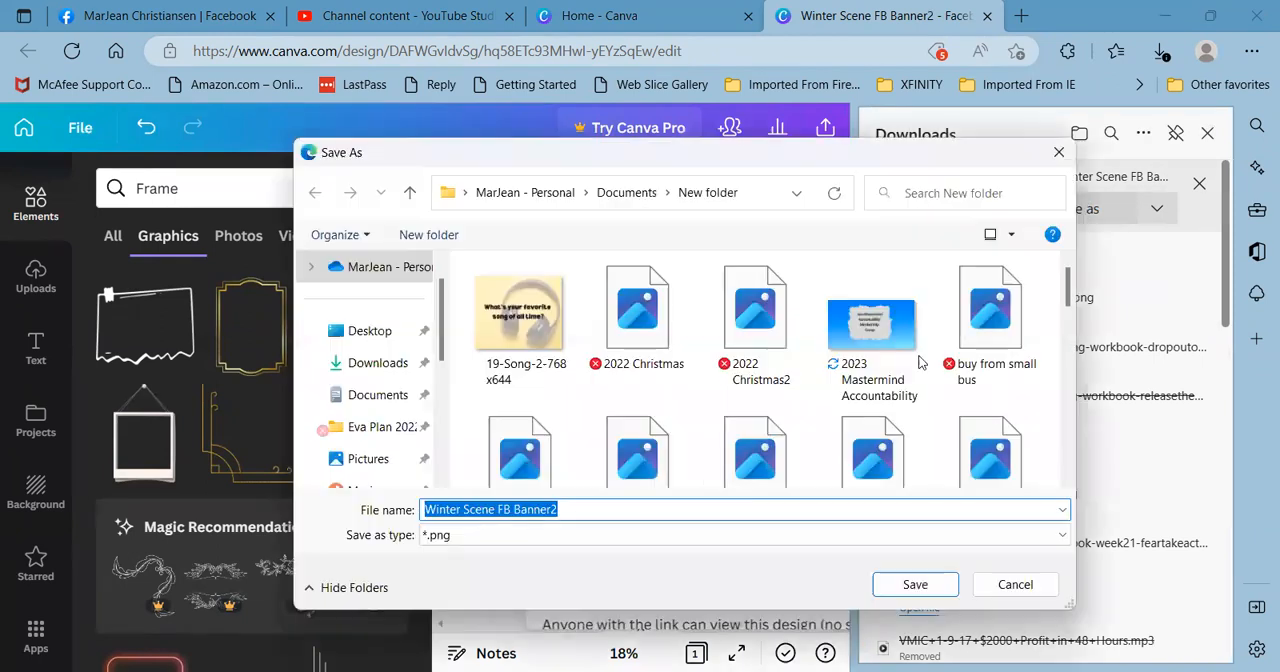
{"action": "left_click", "coordinate": [938, 586]}
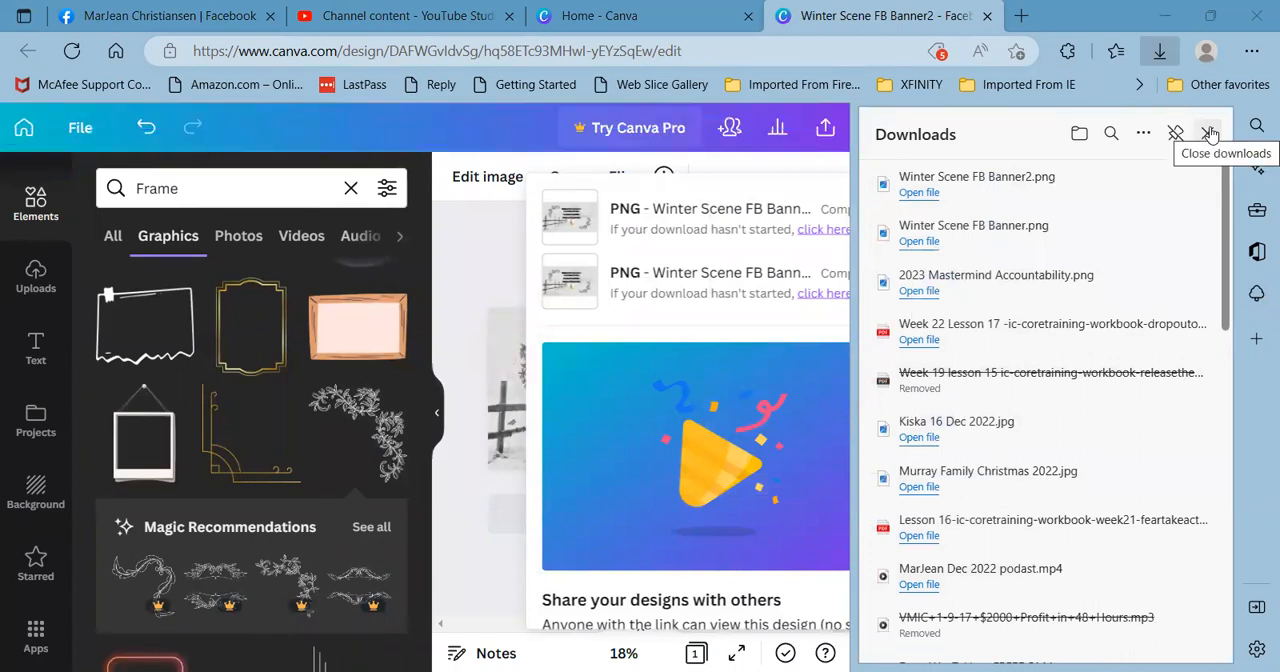
{"action": "left_click", "coordinate": [1210, 133]}
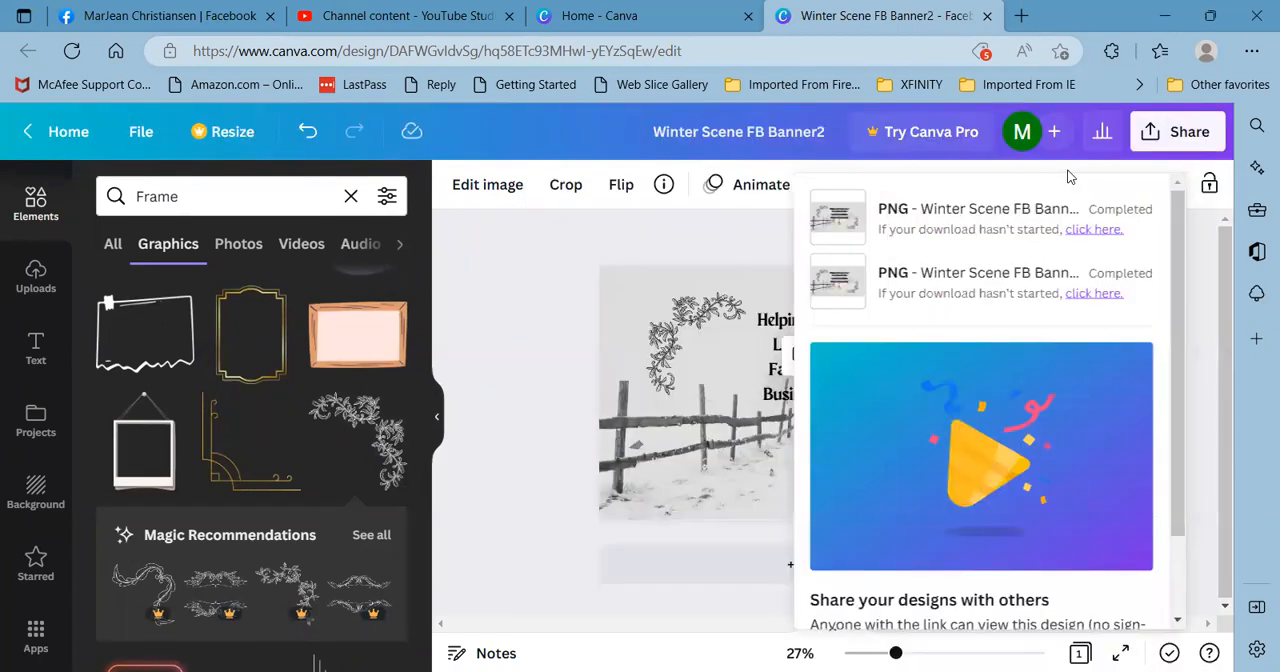
- Switch to the Facebook profile, upload "Winter Scene FB Banner2" as the cover photo and shift the image down within the frame
{"action": "left_click", "coordinate": [168, 24]}
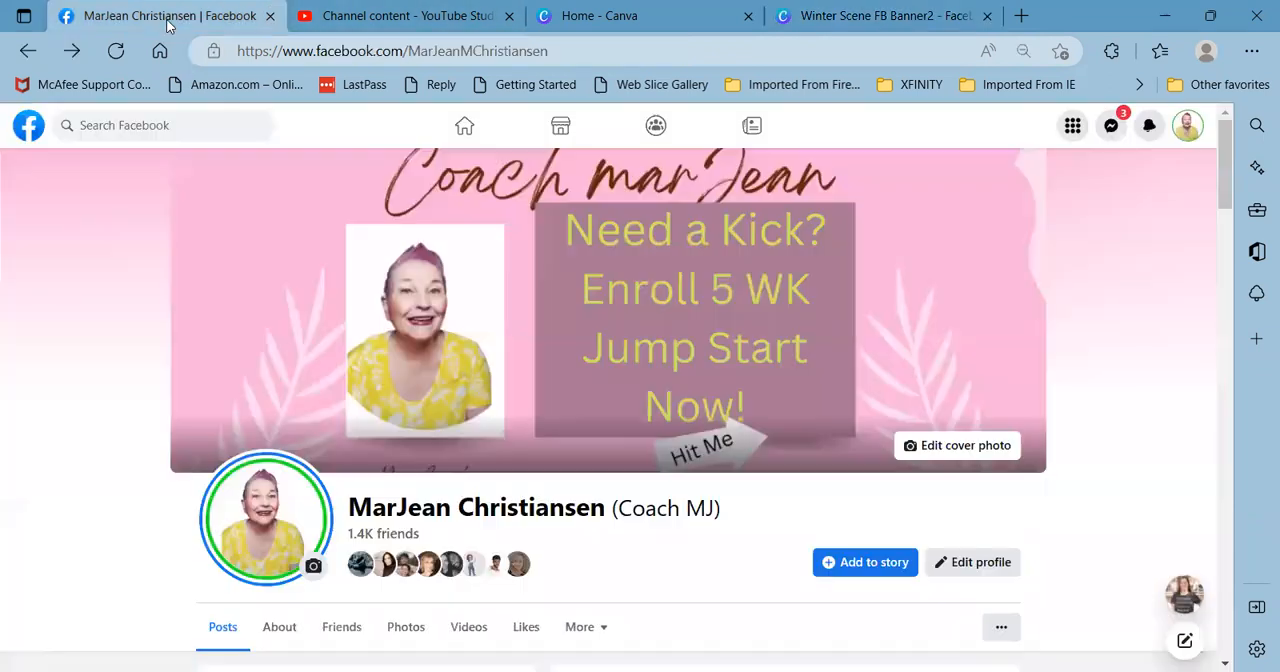
{"action": "left_click", "coordinate": [966, 452]}
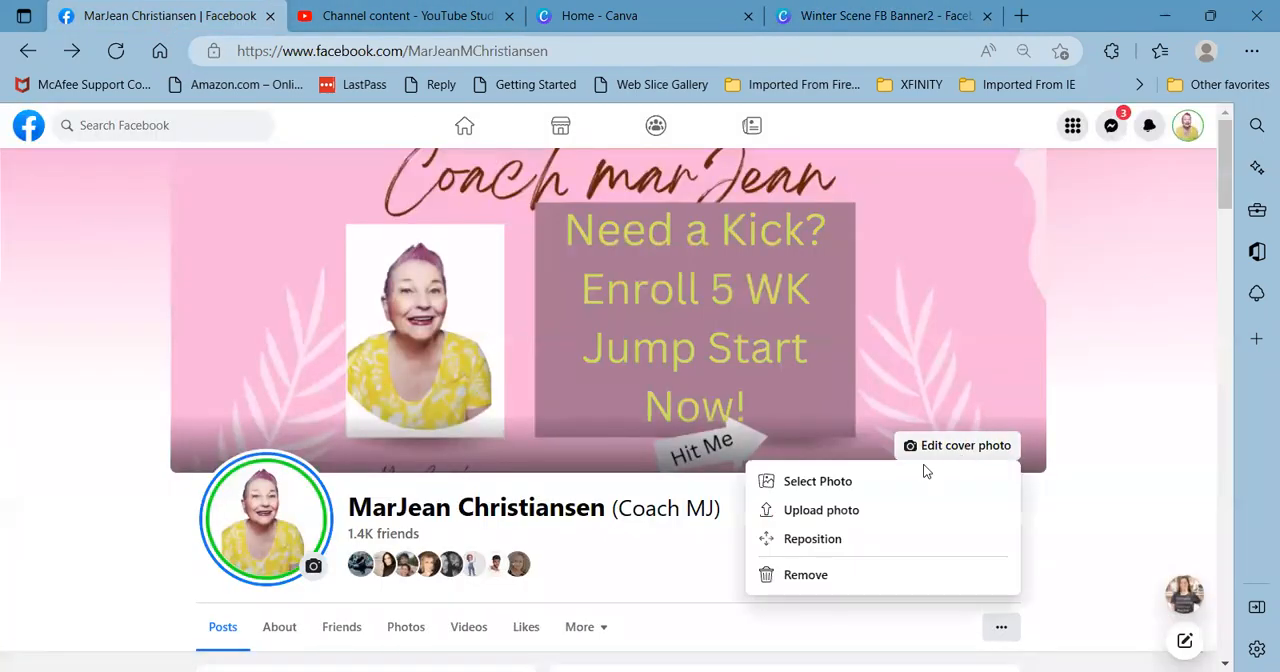
{"action": "left_click", "coordinate": [837, 510]}
{"action": "scroll", "coordinate": [840, 340], "scroll_direction": "down", "scroll_amount": 10}
{"action": "scroll", "coordinate": [840, 318], "scroll_direction": "down", "scroll_amount": 15}
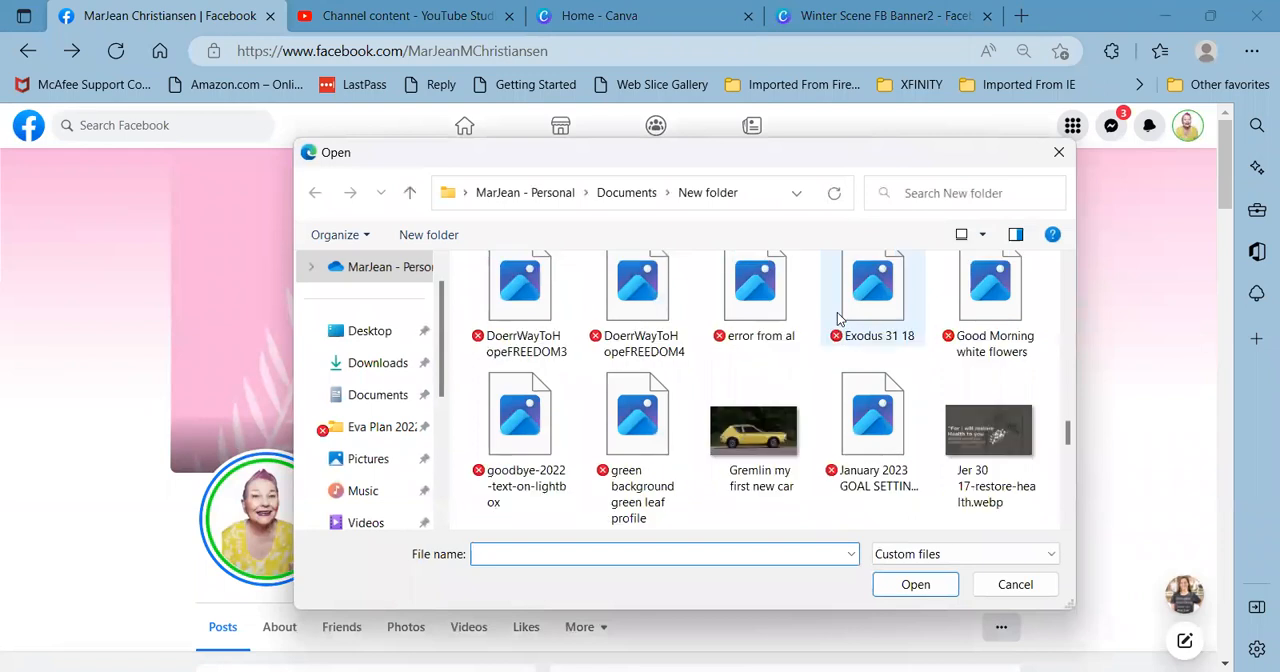
{"action": "scroll", "coordinate": [840, 318], "scroll_direction": "down", "scroll_amount": 8}
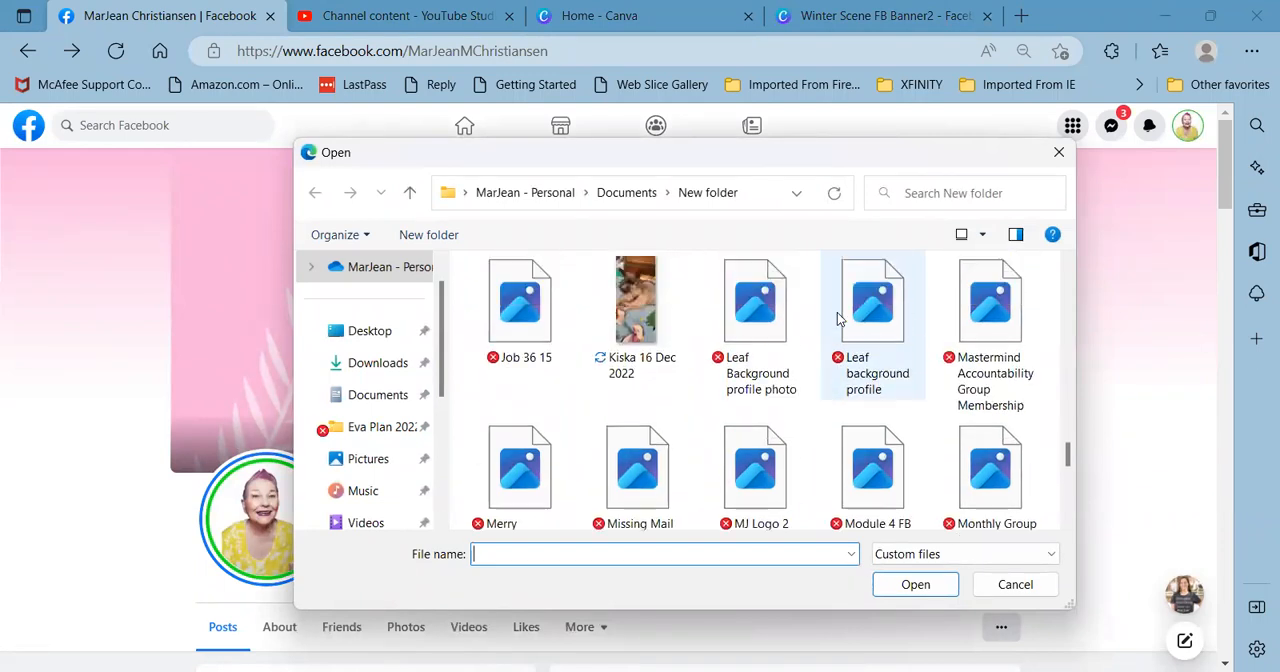
{"action": "scroll", "coordinate": [838, 318], "scroll_direction": "down", "scroll_amount": 5}
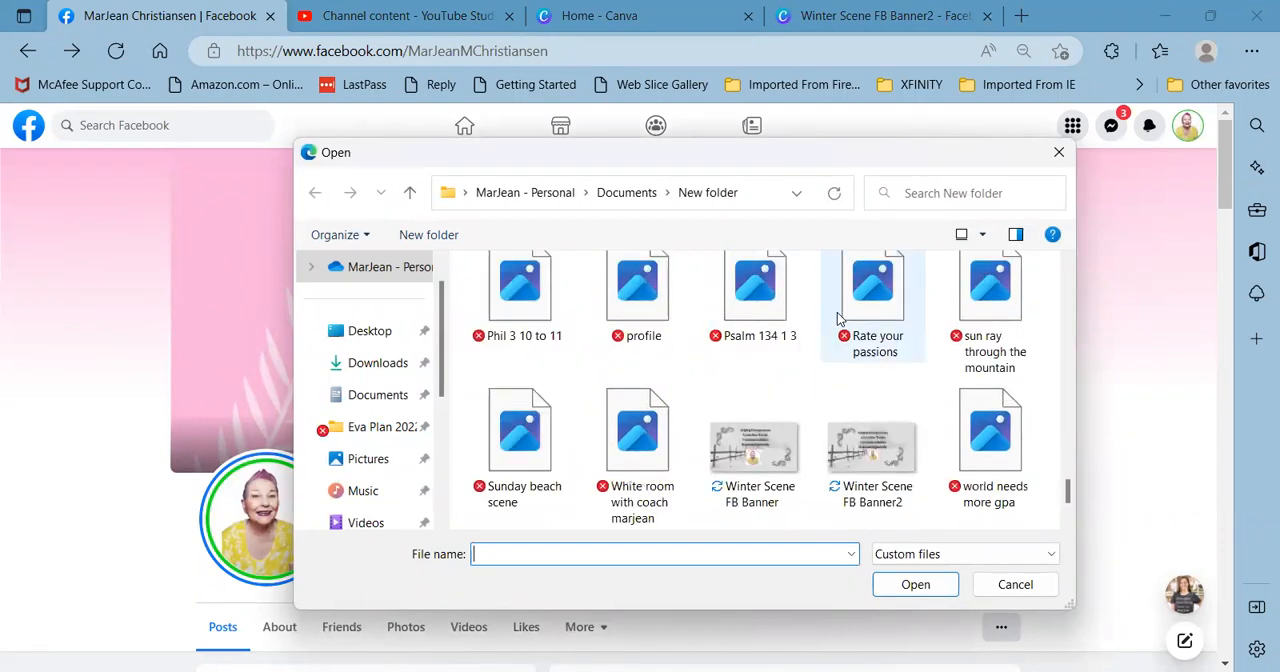
{"action": "left_click", "coordinate": [876, 455]}
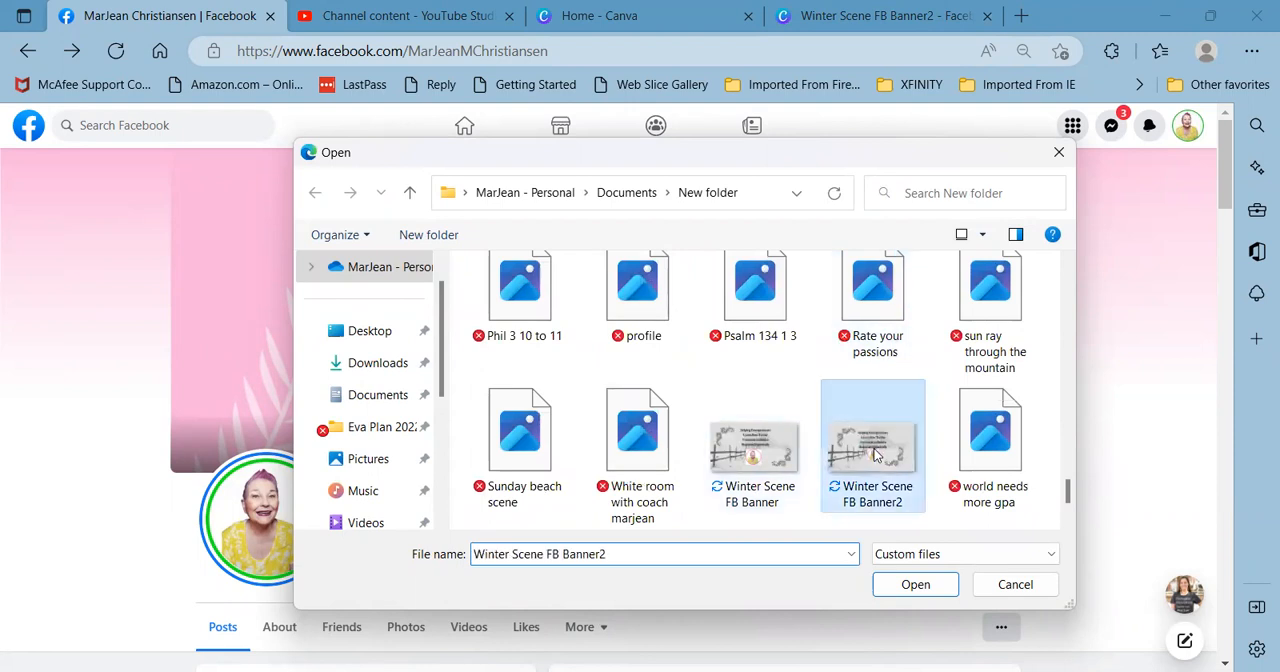
{"action": "double_click", "coordinate": [876, 455]}
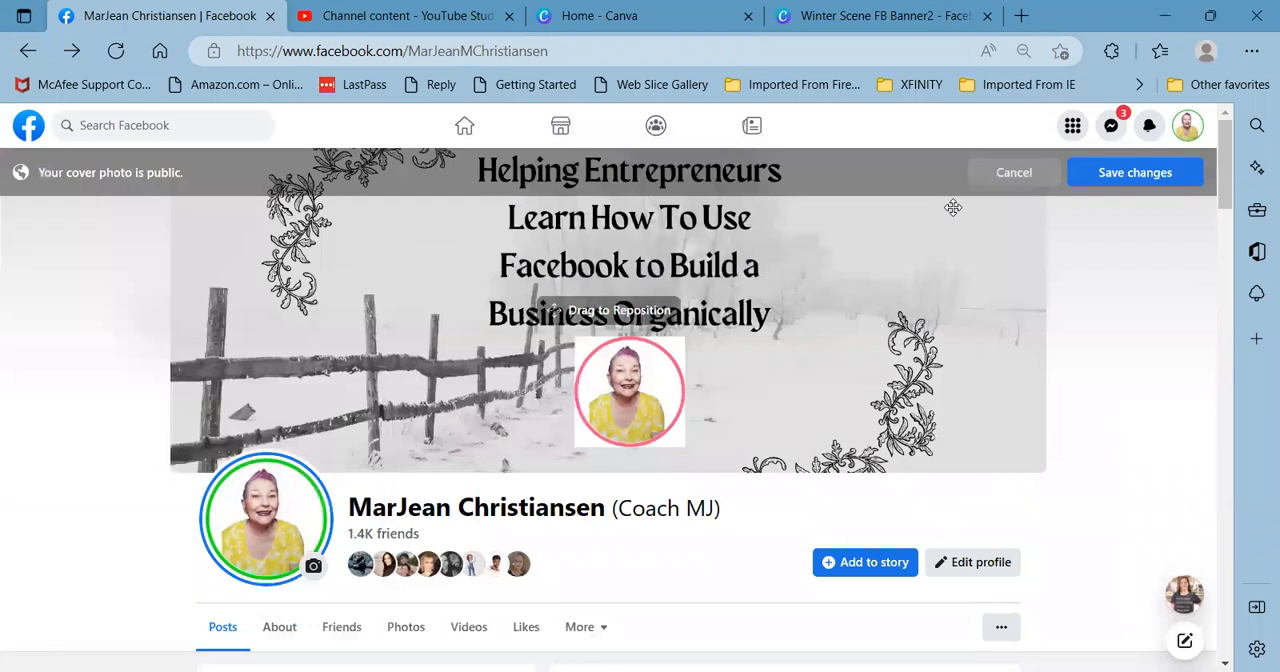
{"action": "left_click_drag", "start_coordinate": [850, 283], "coordinate": [818, 366]}
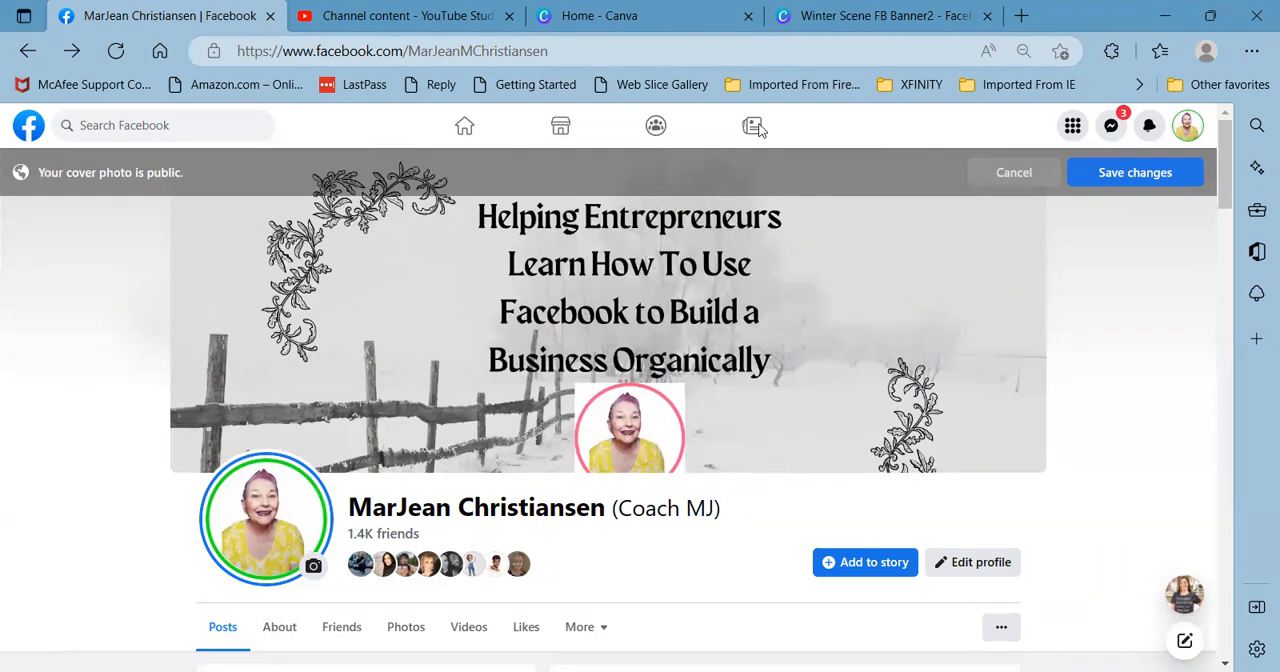
- Switch to the Canva design and shrink both floral corners slightly toward the center of the cover
{"action": "left_click", "coordinate": [850, 17]}
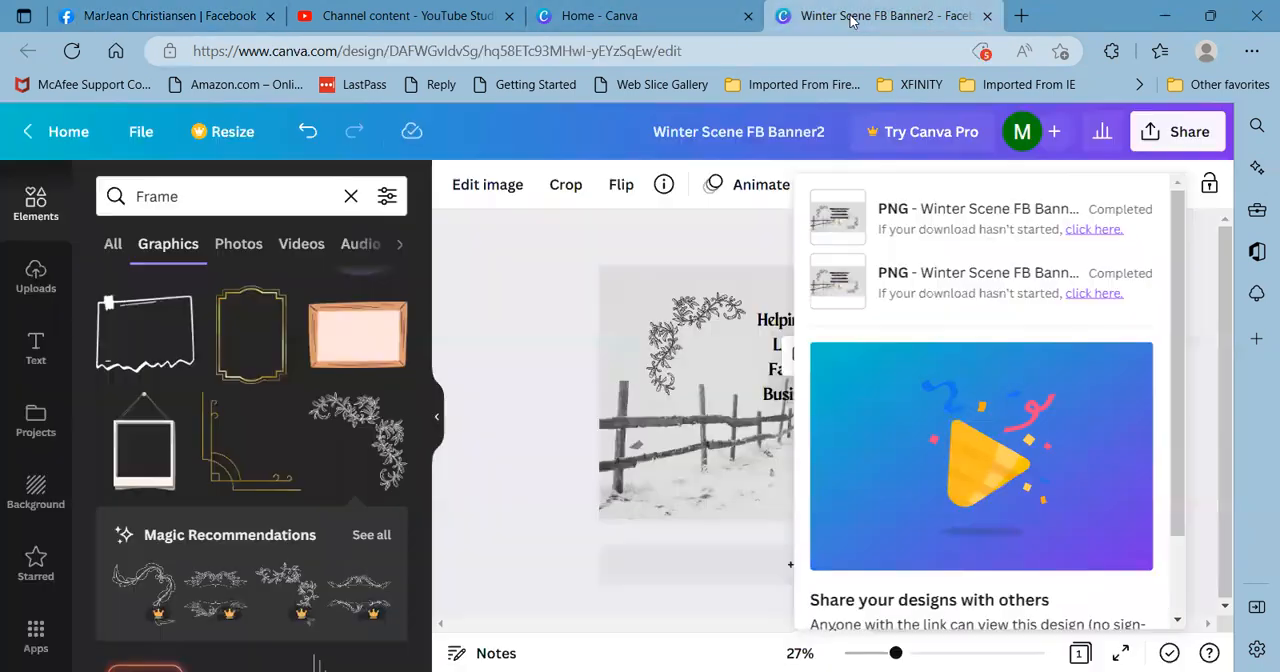
{"action": "left_click", "coordinate": [478, 335]}
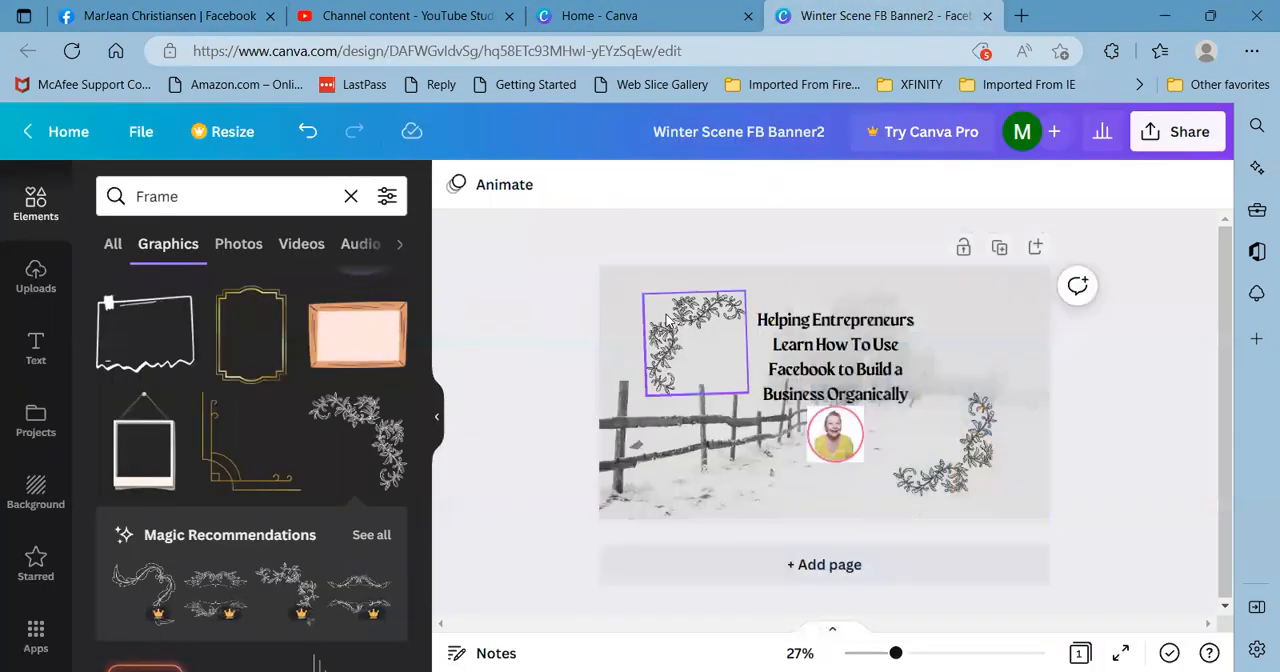
{"action": "left_click", "coordinate": [670, 318]}
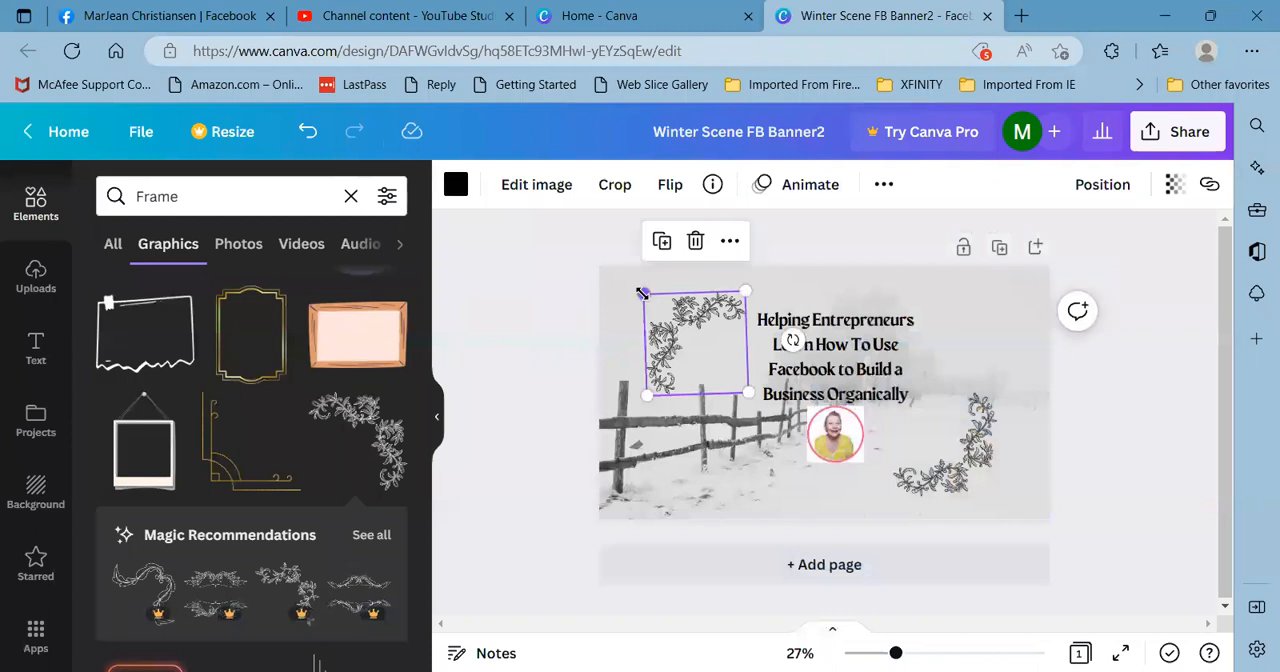
{"action": "left_click_drag", "start_coordinate": [644, 296], "coordinate": [655, 306]}
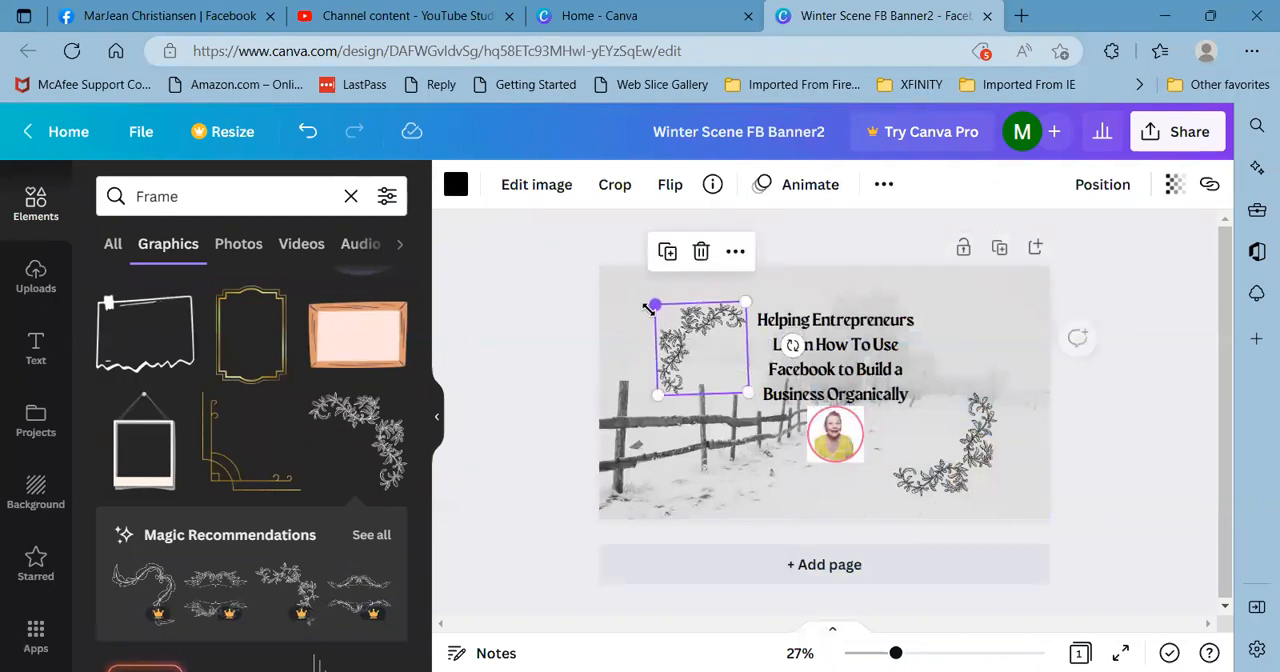
{"action": "left_click", "coordinate": [977, 437]}
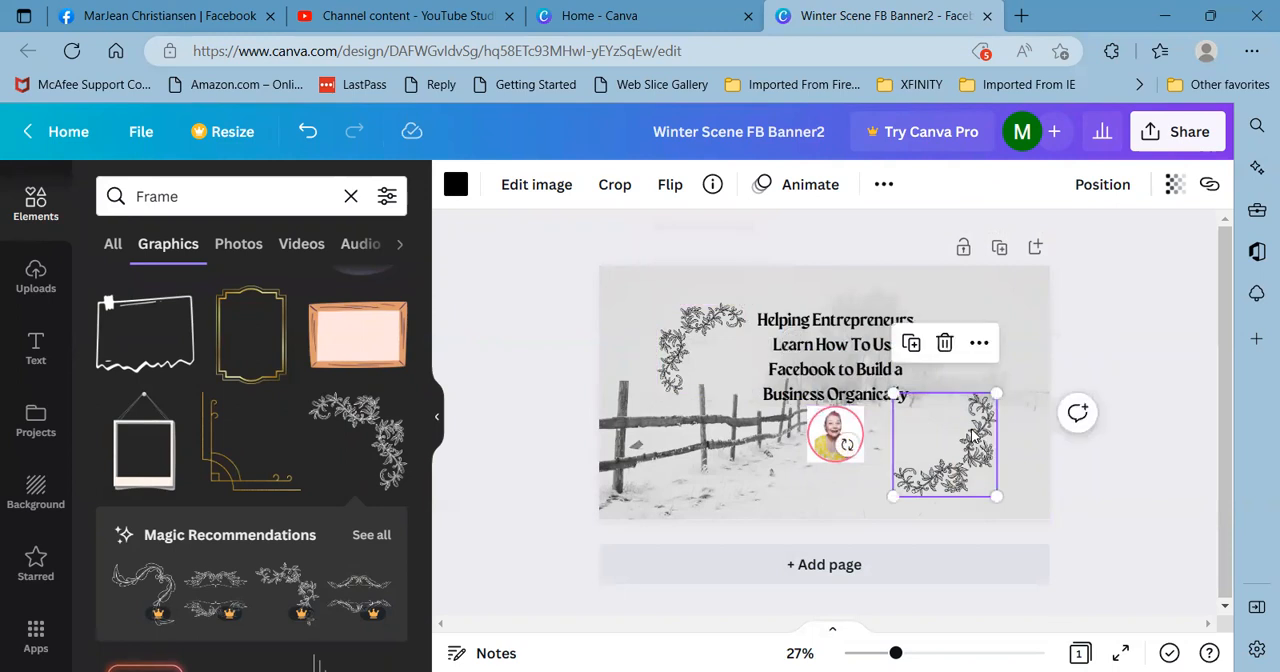
{"action": "left_click_drag", "start_coordinate": [995, 493], "coordinate": [977, 473]}
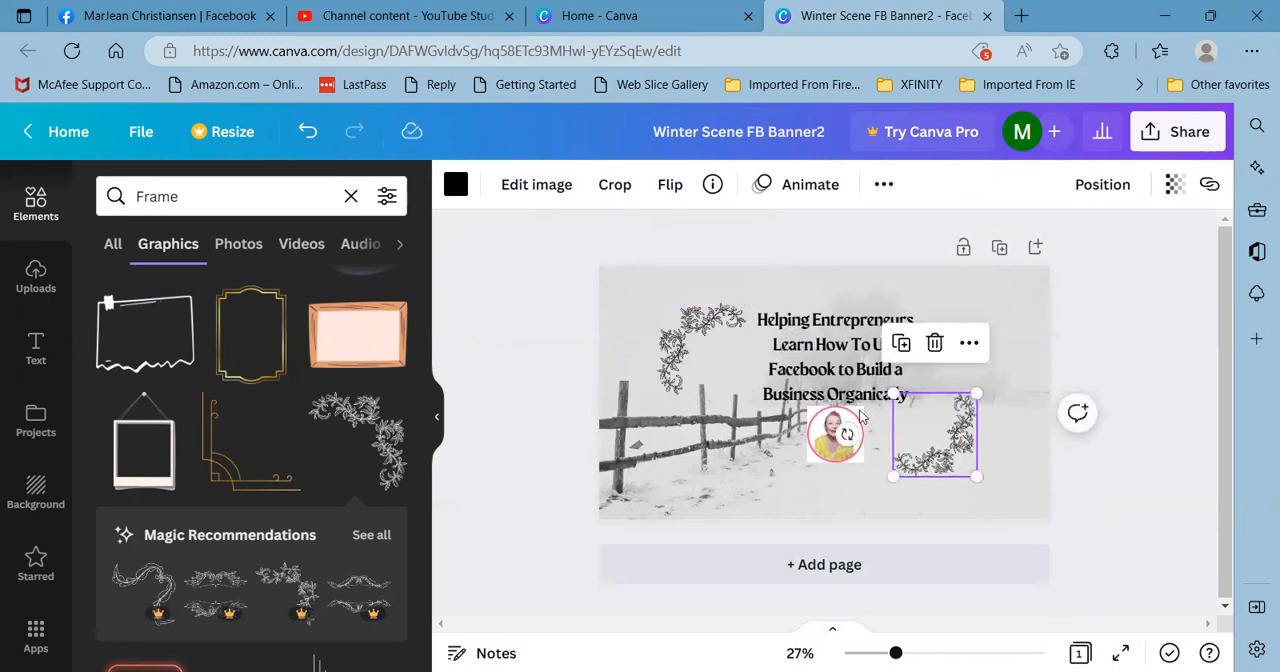
- Shrink the portrait slightly and rename the design as "Winter Scene FB Banner3"
{"action": "left_click", "coordinate": [831, 450]}
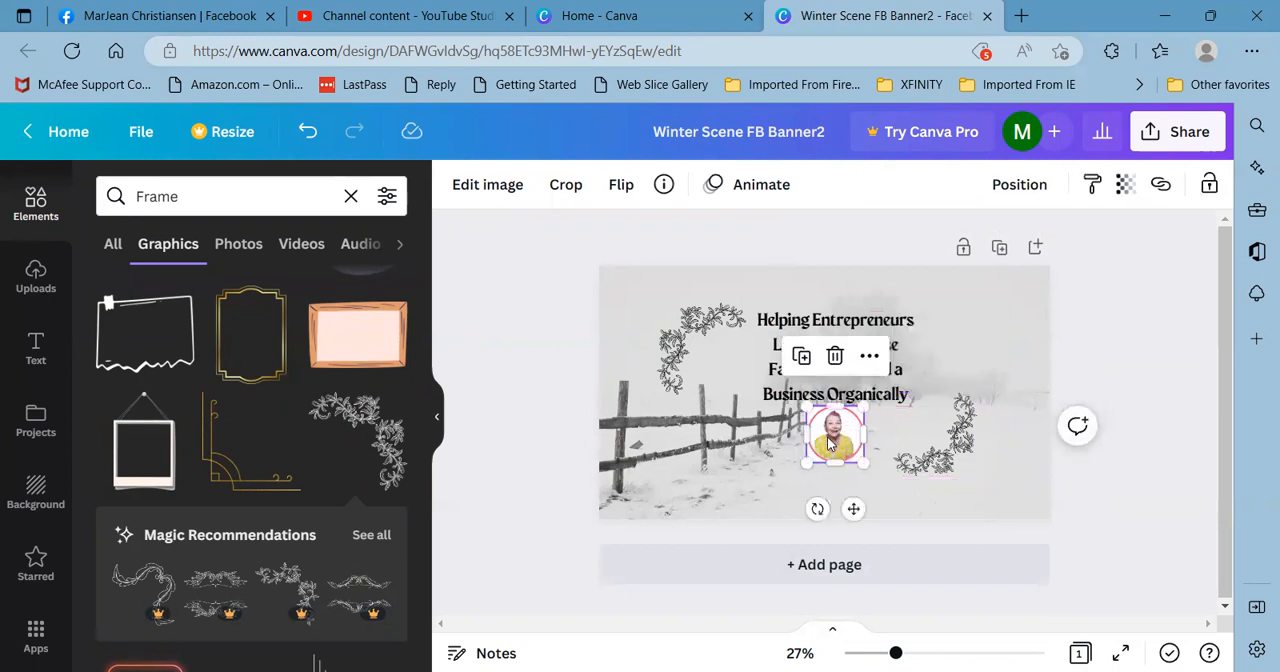
{"action": "left_click_drag", "start_coordinate": [806, 407], "coordinate": [837, 426]}
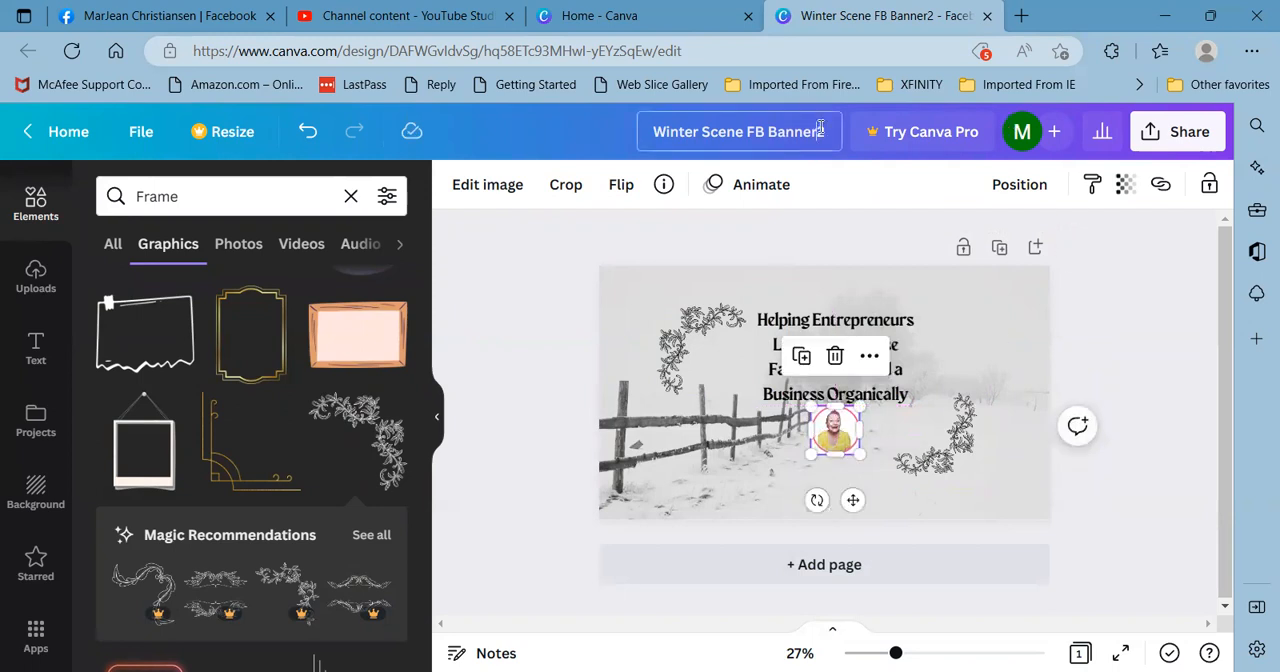
{"action": "key", "text": "BackSpace"}
{"action": "type", "text": "r3"}
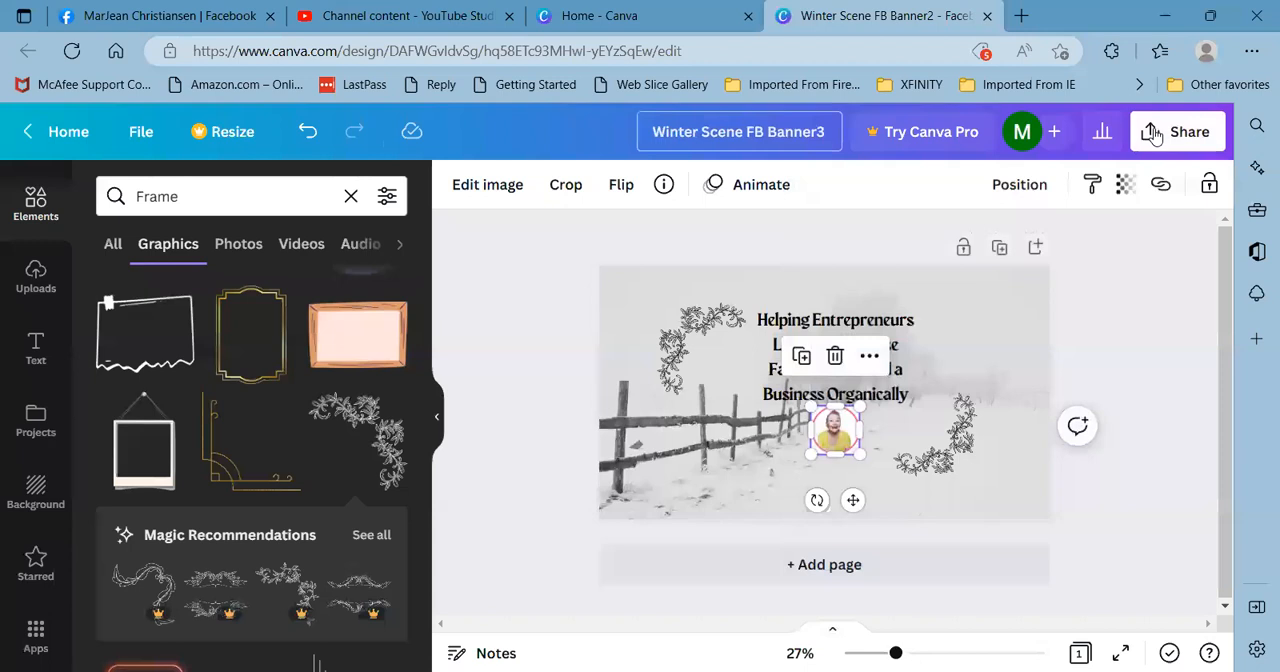
- Download the design as a PNG, save it as "Winter Scene FB Banner3" in "New folder" inside Documents, and close the downloads list
{"action": "left_click", "coordinate": [1153, 134]}
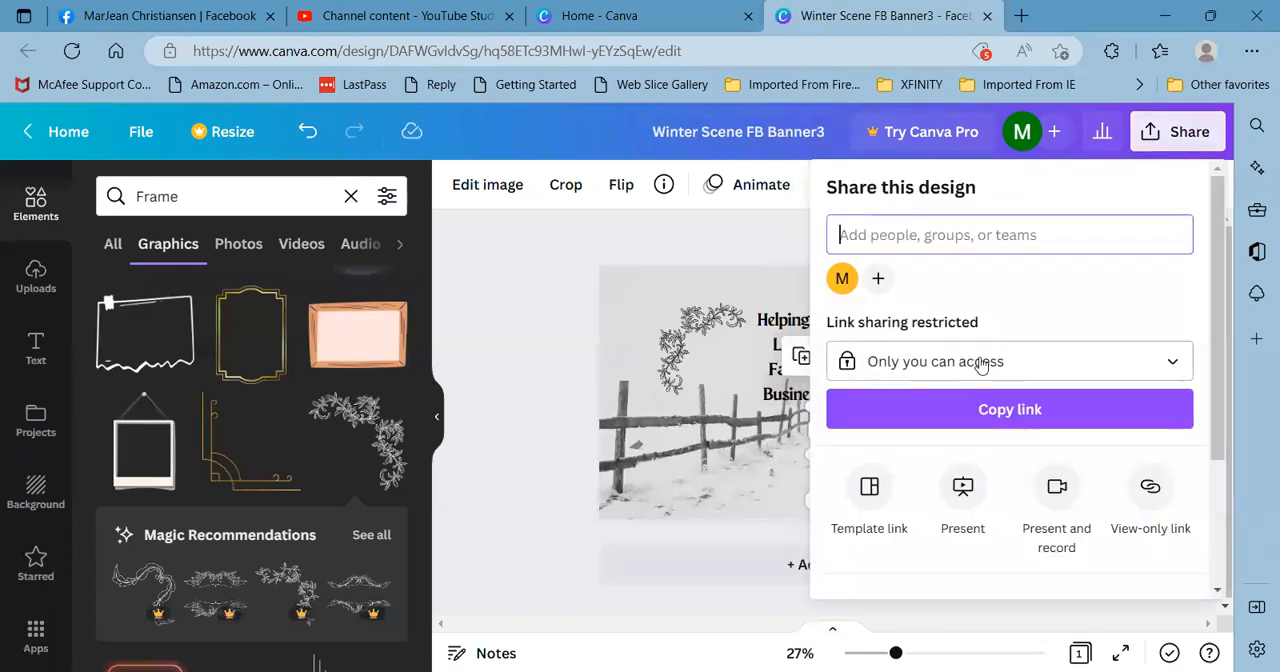
{"action": "scroll", "coordinate": [980, 364], "scroll_direction": "down", "scroll_amount": 3}
{"action": "left_click", "coordinate": [882, 422]}
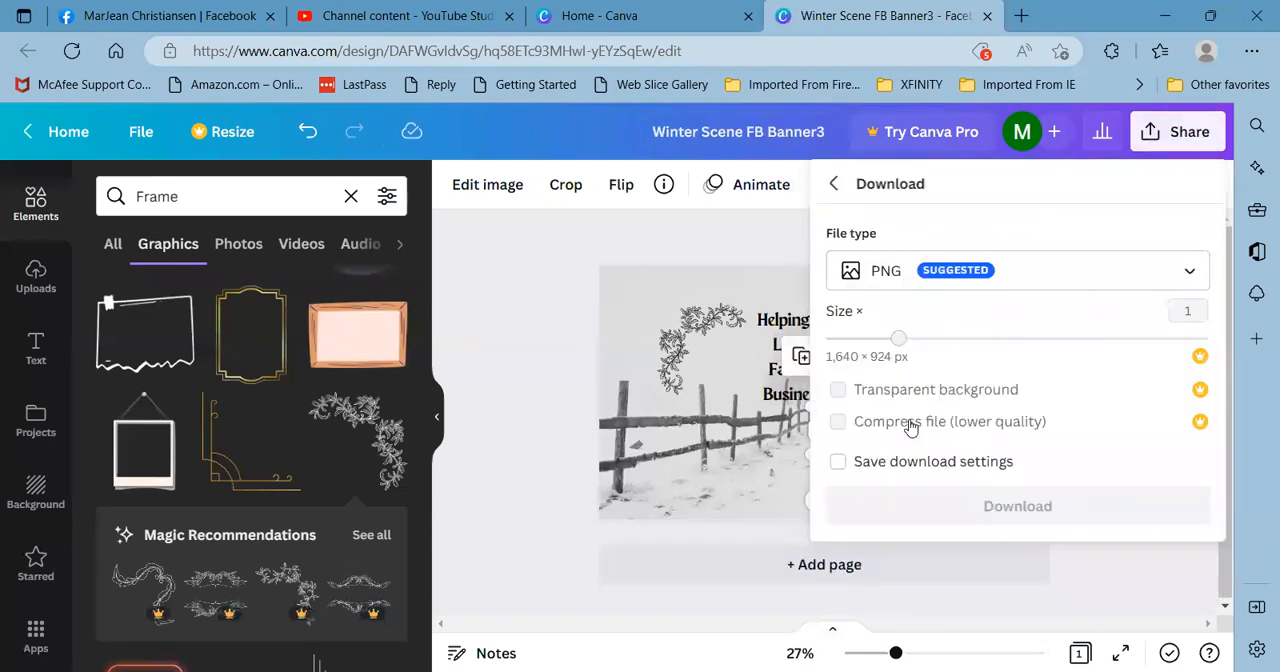
{"action": "left_click", "coordinate": [960, 506]}
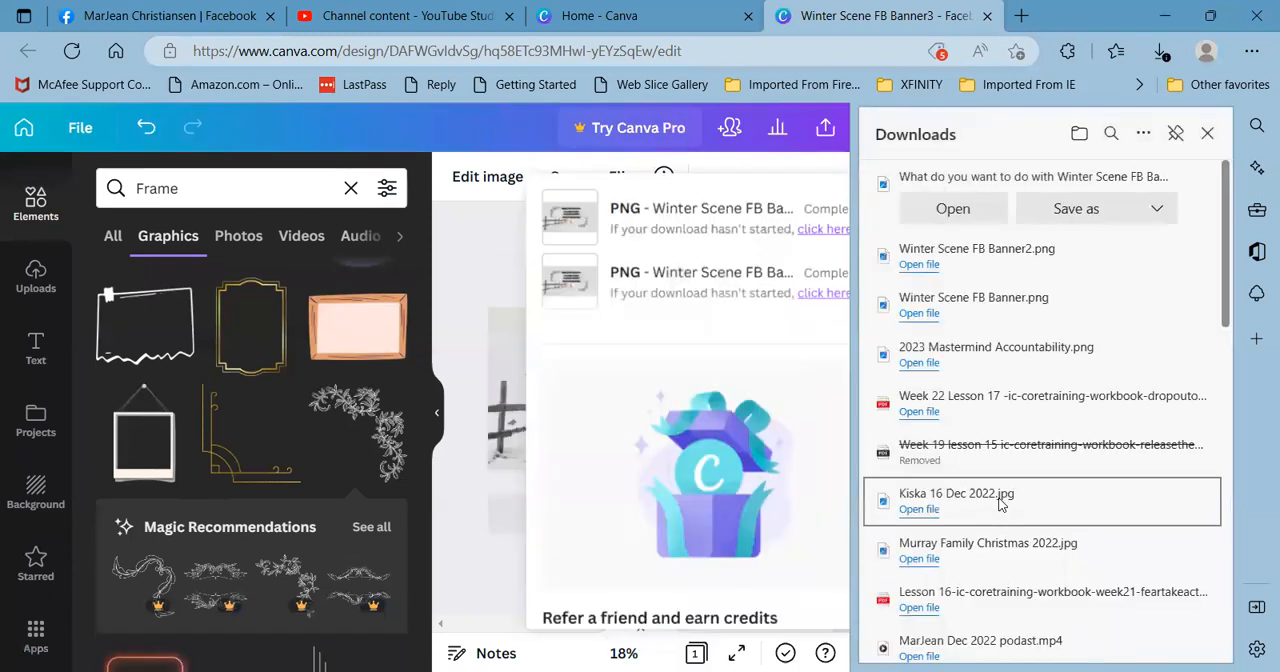
{"action": "left_click", "coordinate": [1107, 215]}
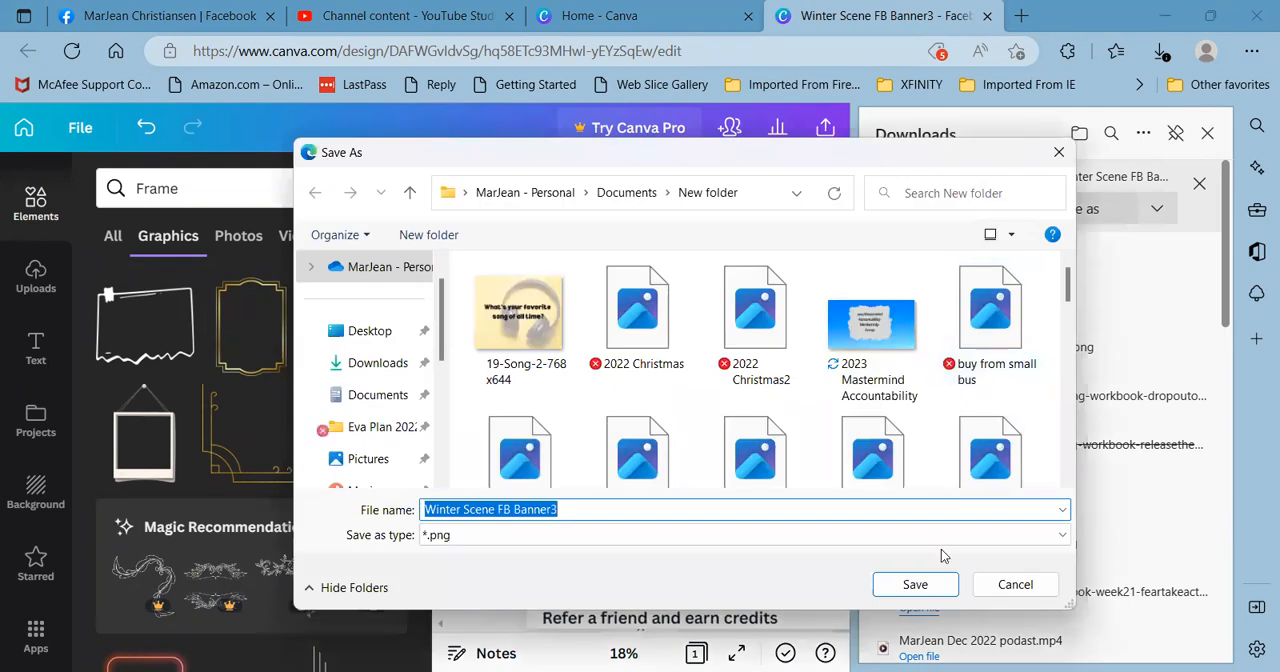
{"action": "left_click", "coordinate": [909, 587]}
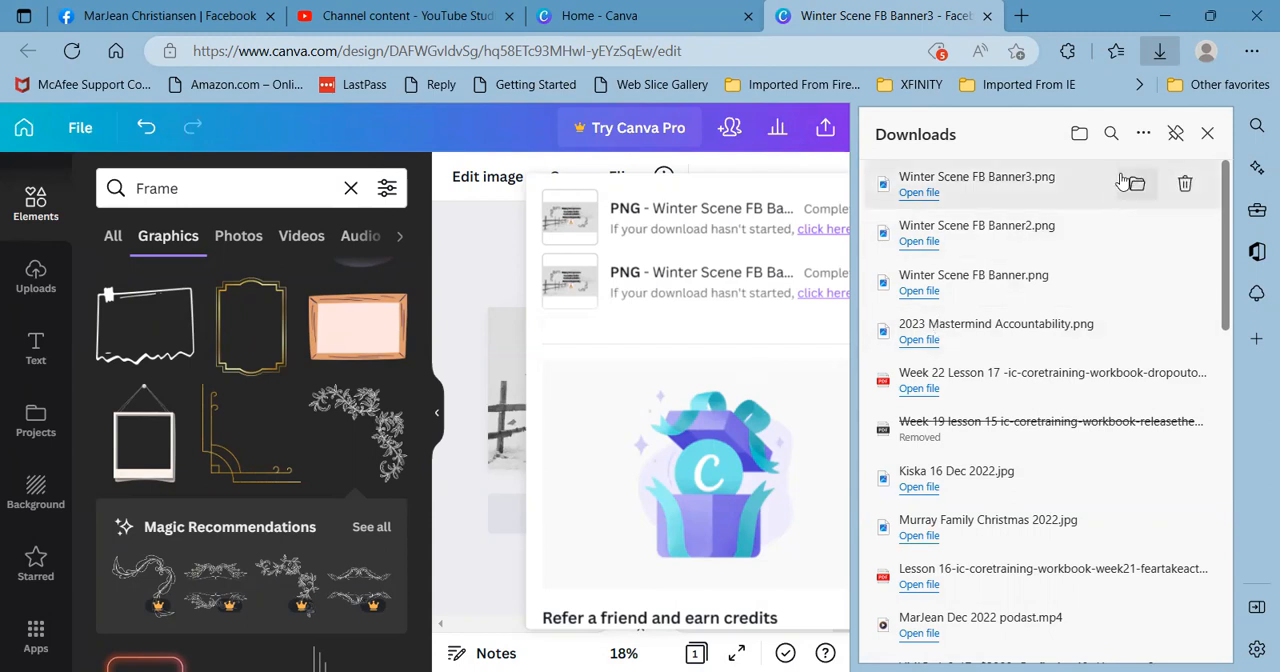
{"action": "left_click", "coordinate": [1207, 136]}
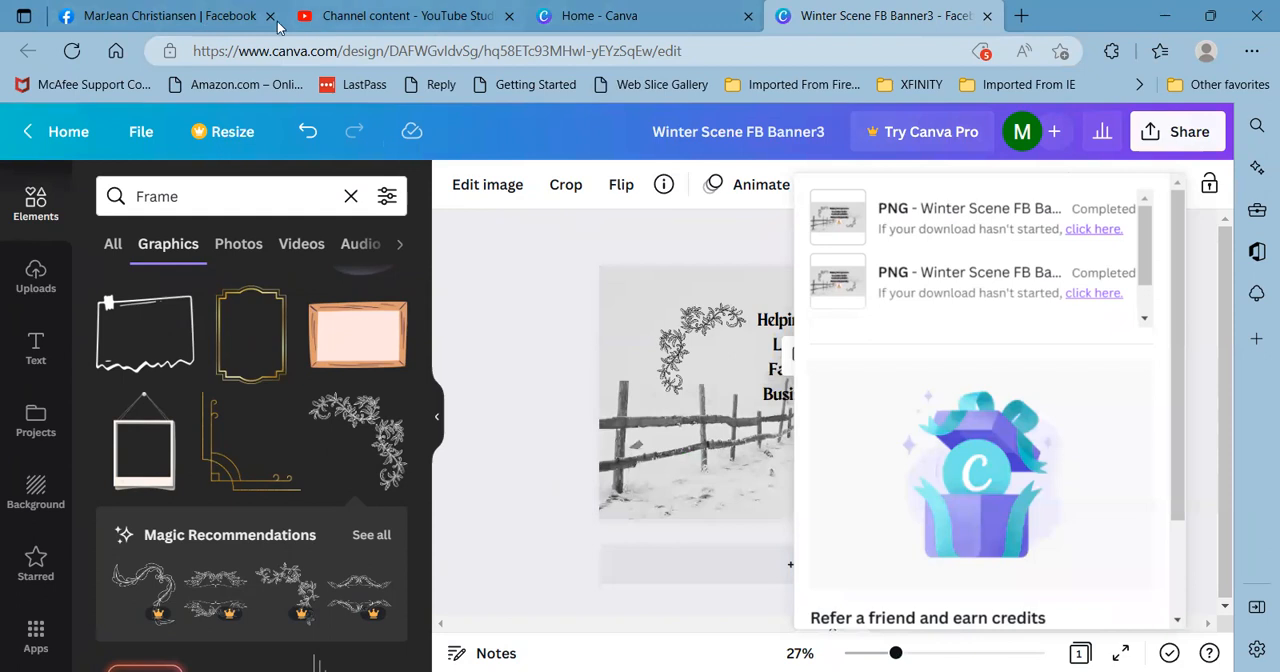
- Switch to the Facebook profile and discard the pending cover photo change
{"action": "left_click", "coordinate": [226, 17]}
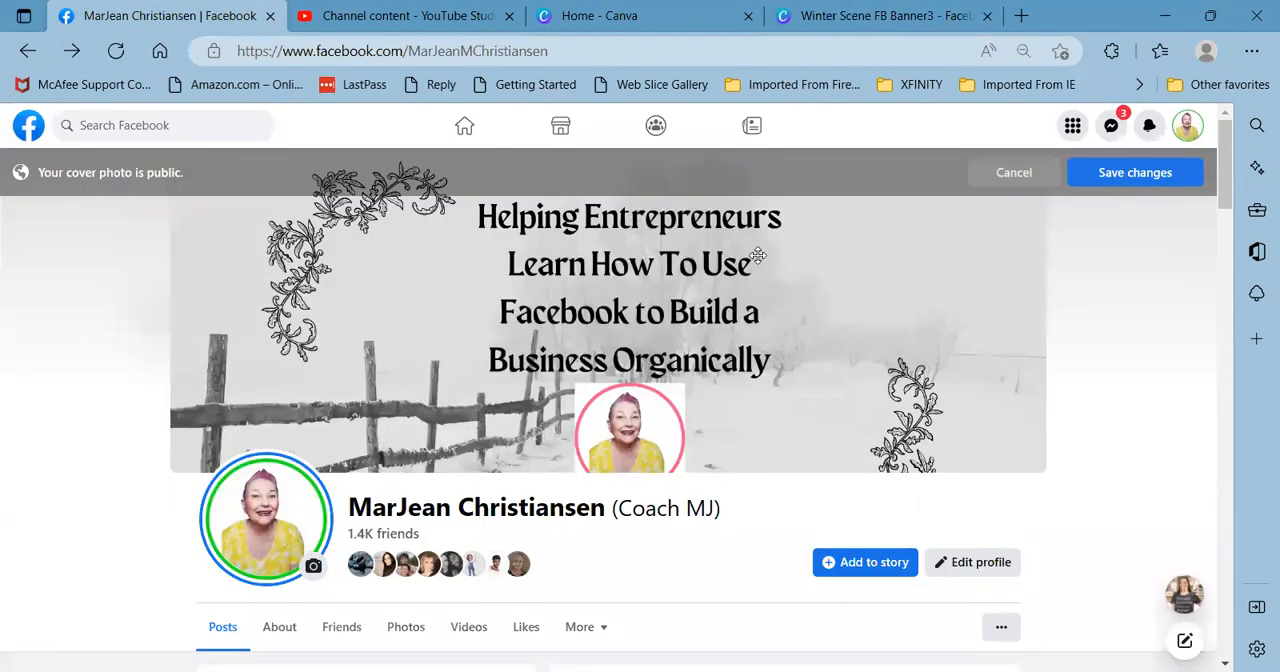
{"action": "left_click", "coordinate": [1012, 172]}
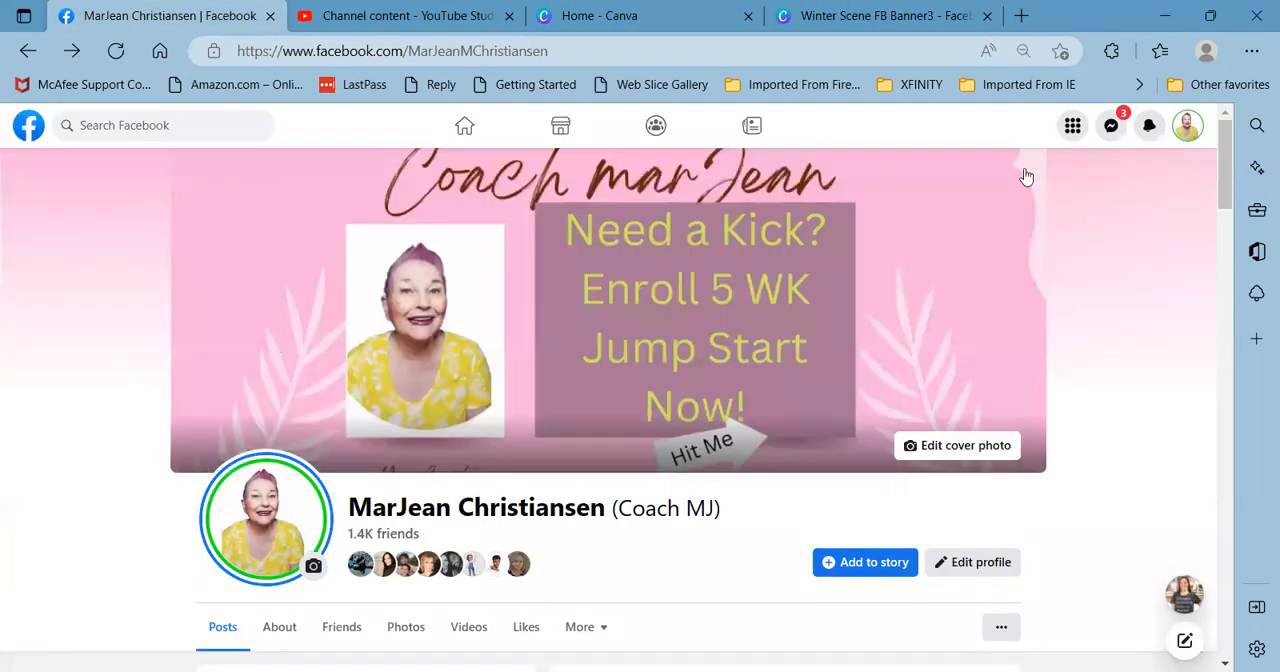
{"action": "left_click", "coordinate": [952, 447]}
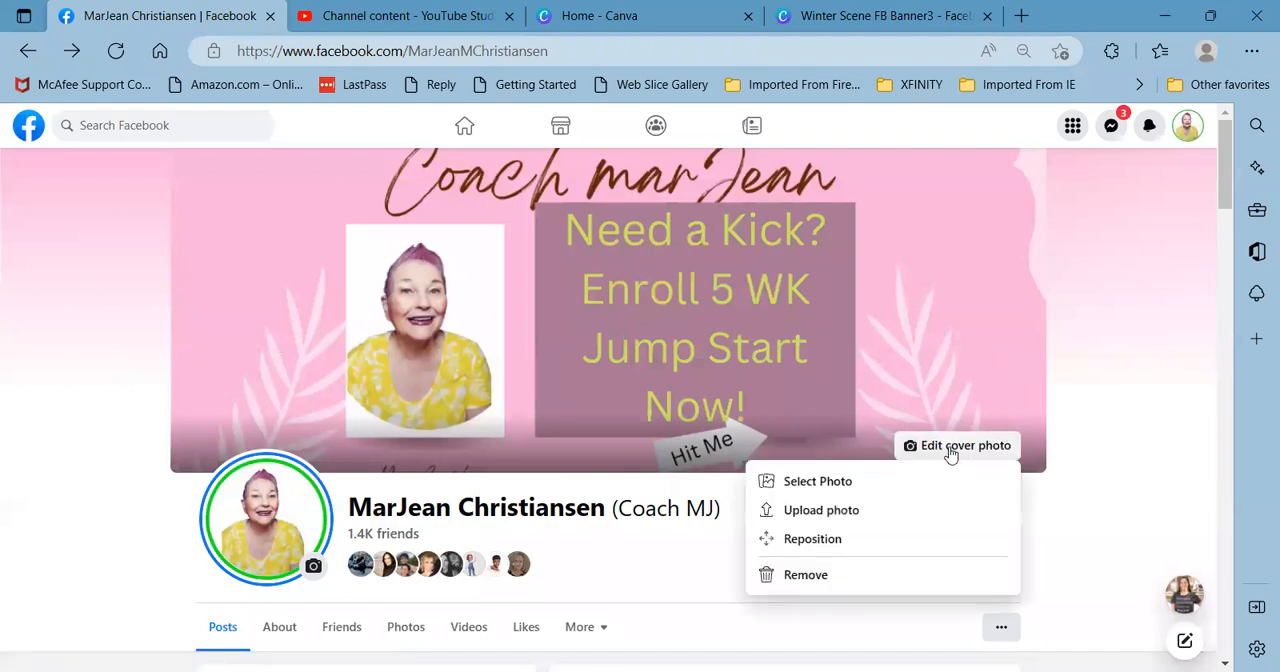
{"action": "left_click", "coordinate": [830, 484]}
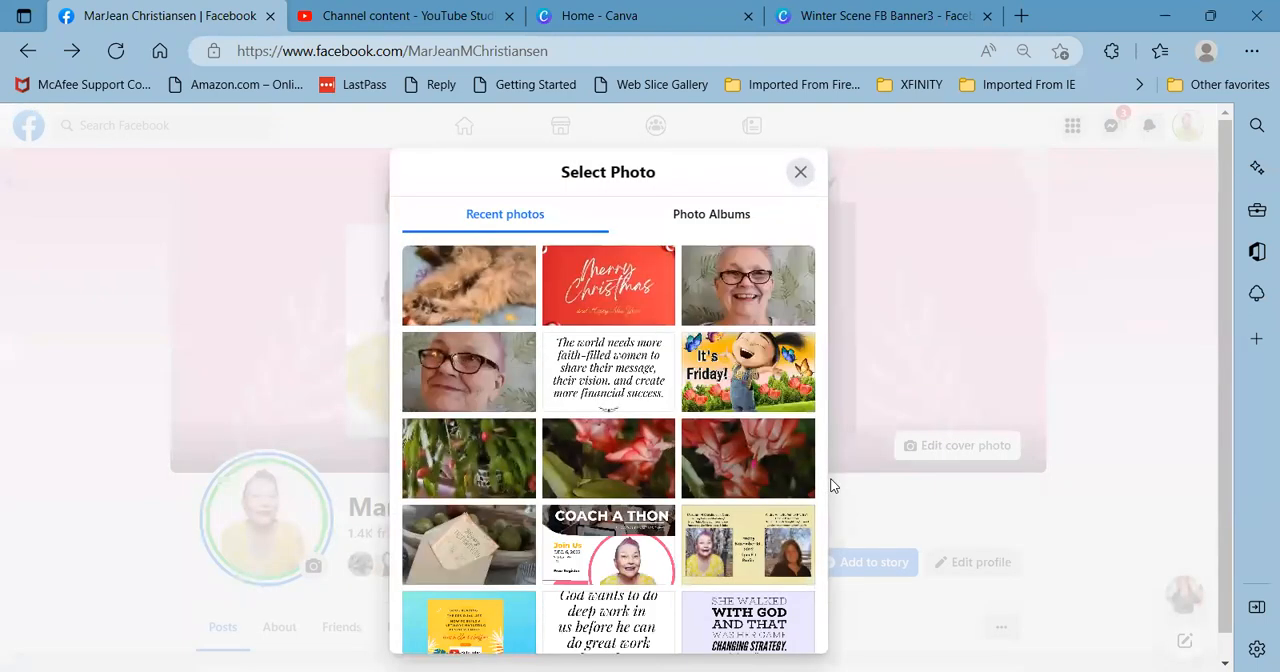
{"action": "left_click", "coordinate": [800, 174]}
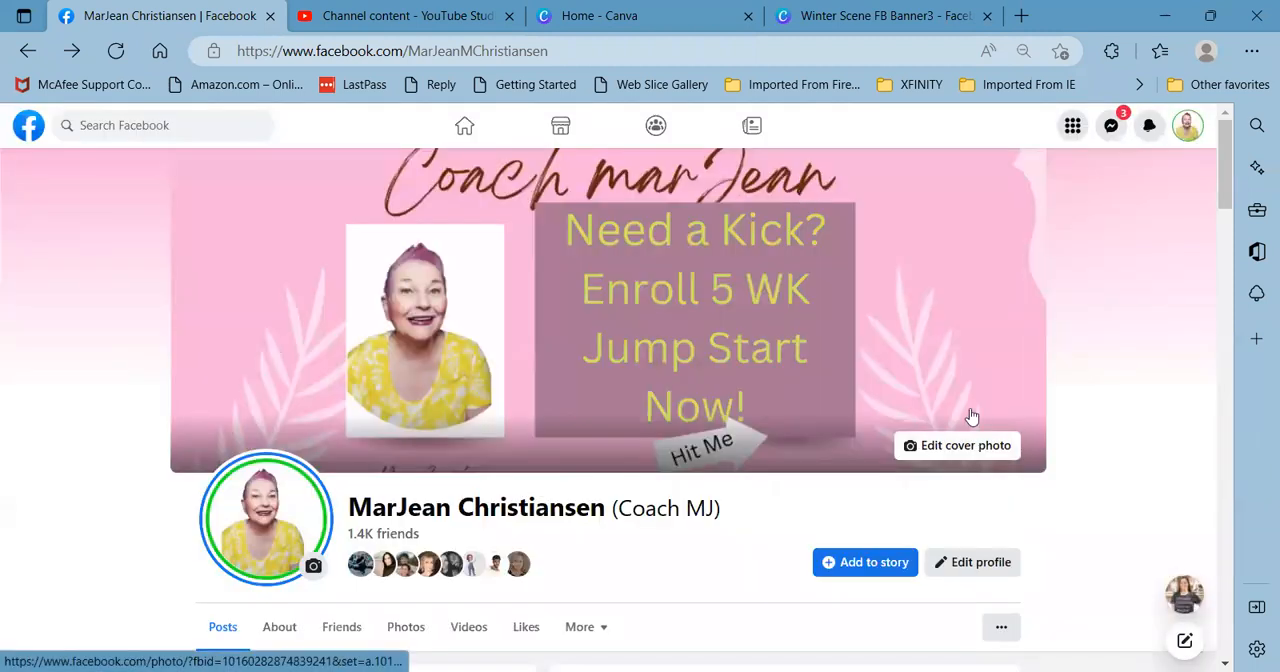
- Upload "Winter Scene FB Banner3" from "New folder" as the cover photo and shift the image slightly down within the frame
{"action": "left_click", "coordinate": [987, 453]}
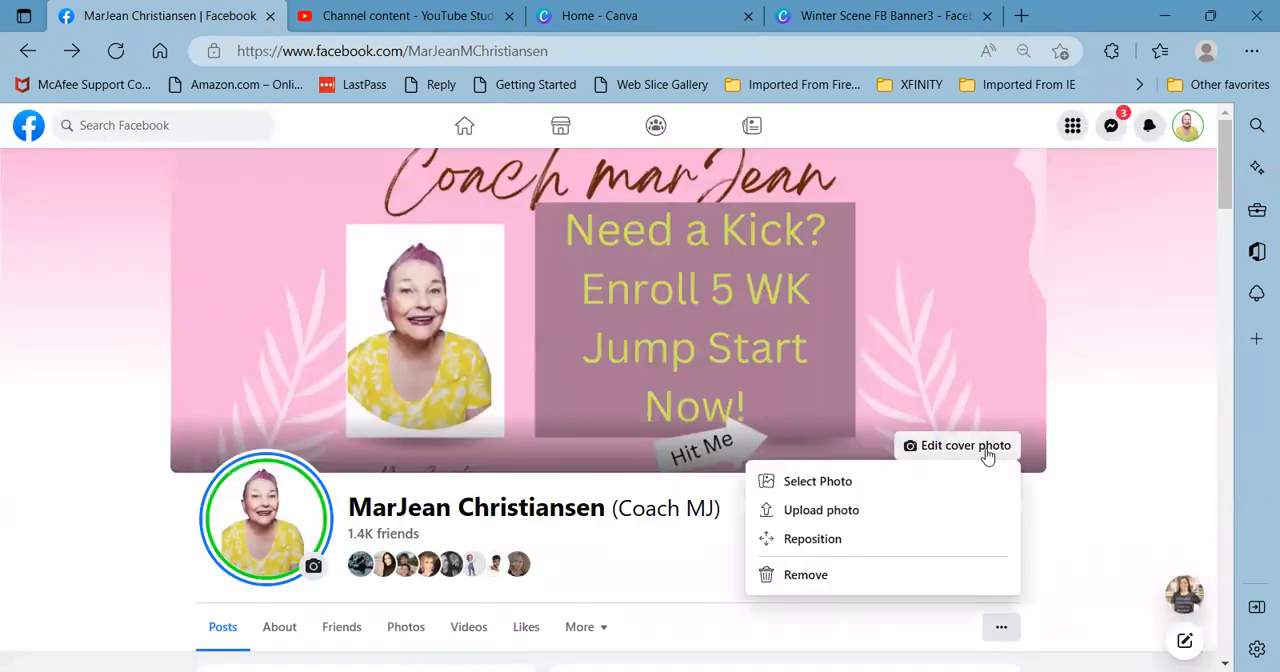
{"action": "left_click", "coordinate": [849, 511]}
{"action": "scroll", "coordinate": [856, 381], "scroll_direction": "down", "scroll_amount": 10}
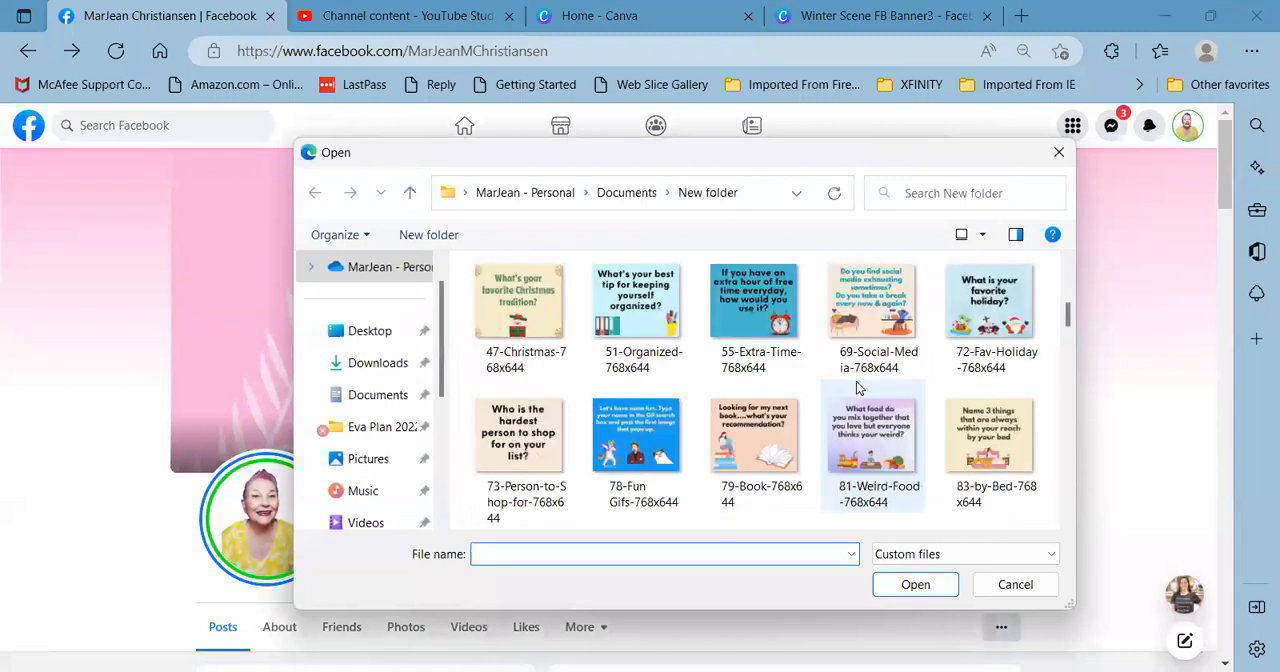
{"action": "scroll", "coordinate": [856, 386], "scroll_direction": "down", "scroll_amount": 12}
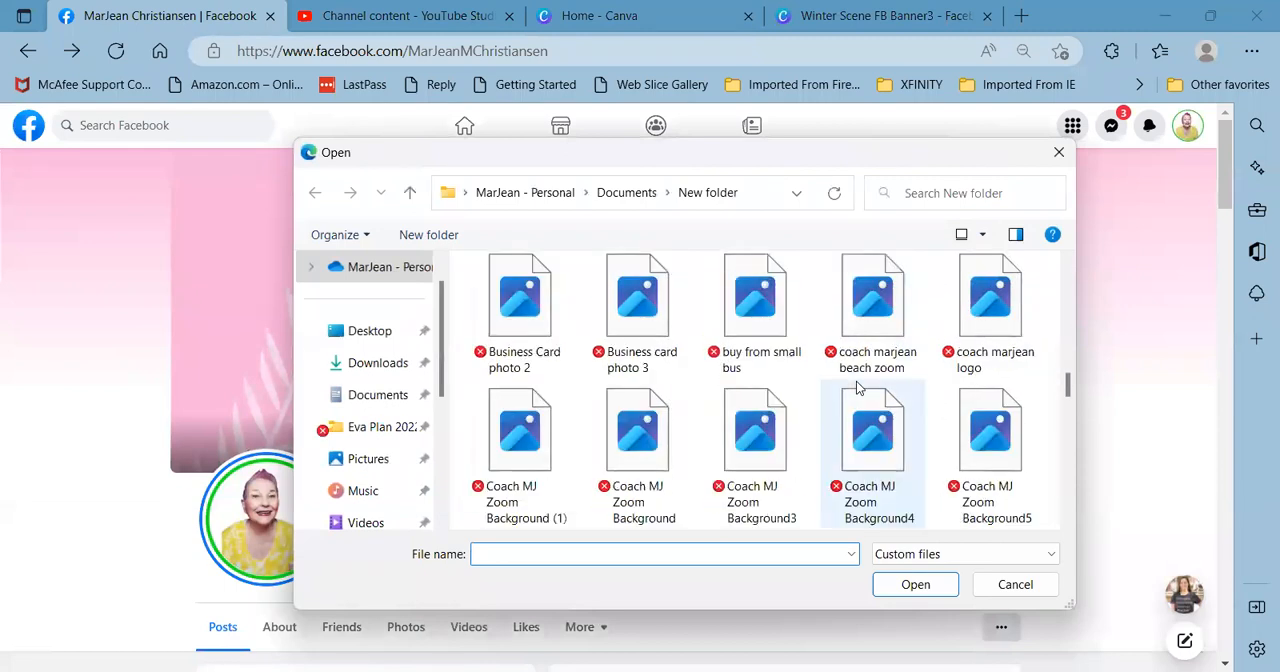
{"action": "scroll", "coordinate": [856, 381], "scroll_direction": "down", "scroll_amount": 8}
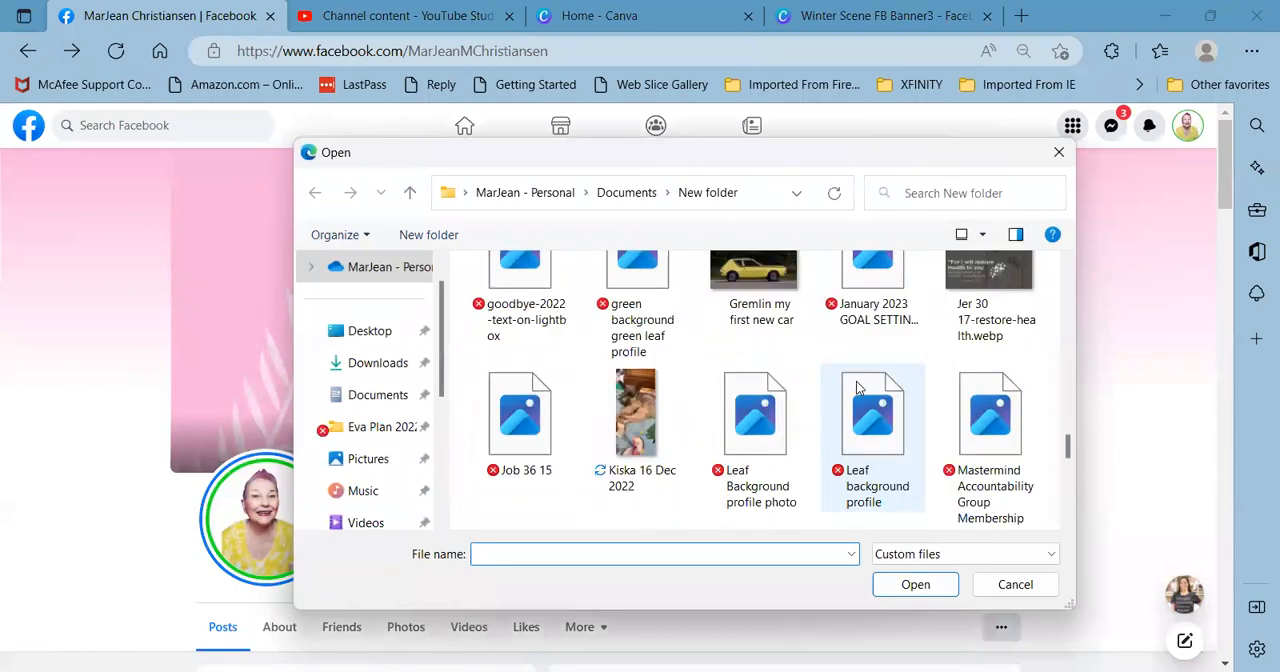
{"action": "scroll", "coordinate": [856, 381], "scroll_direction": "down", "scroll_amount": 6}
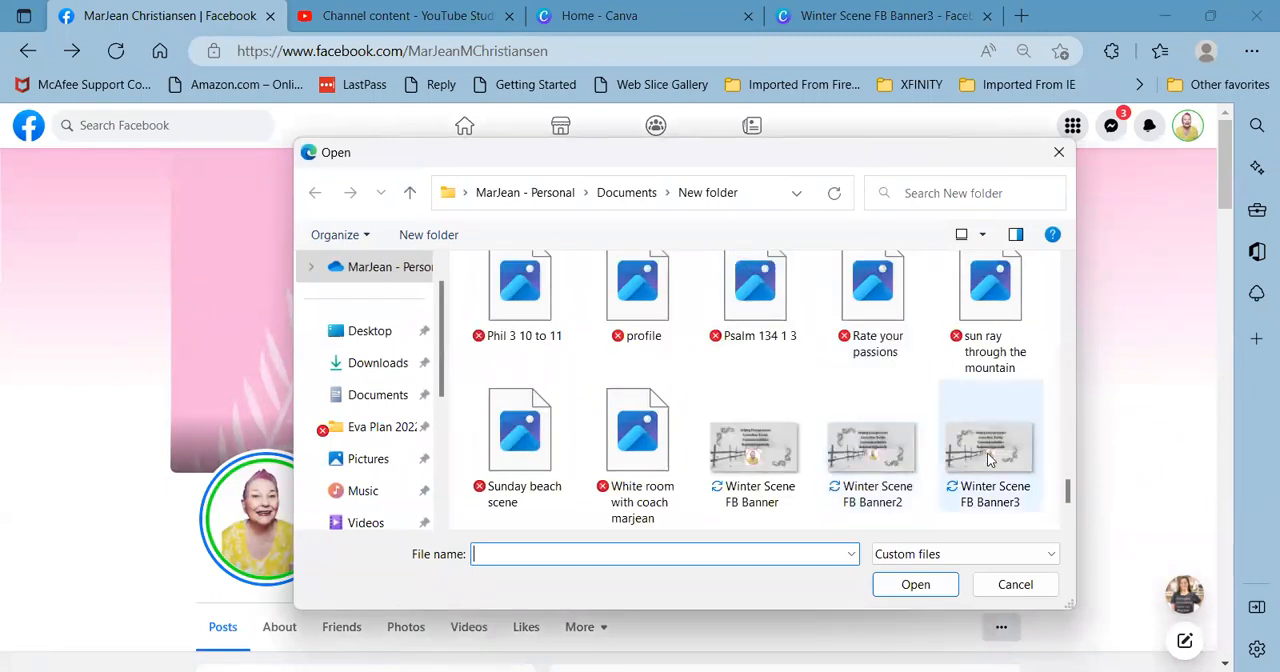
{"action": "scroll", "coordinate": [988, 458], "scroll_direction": "down", "scroll_amount": 1}
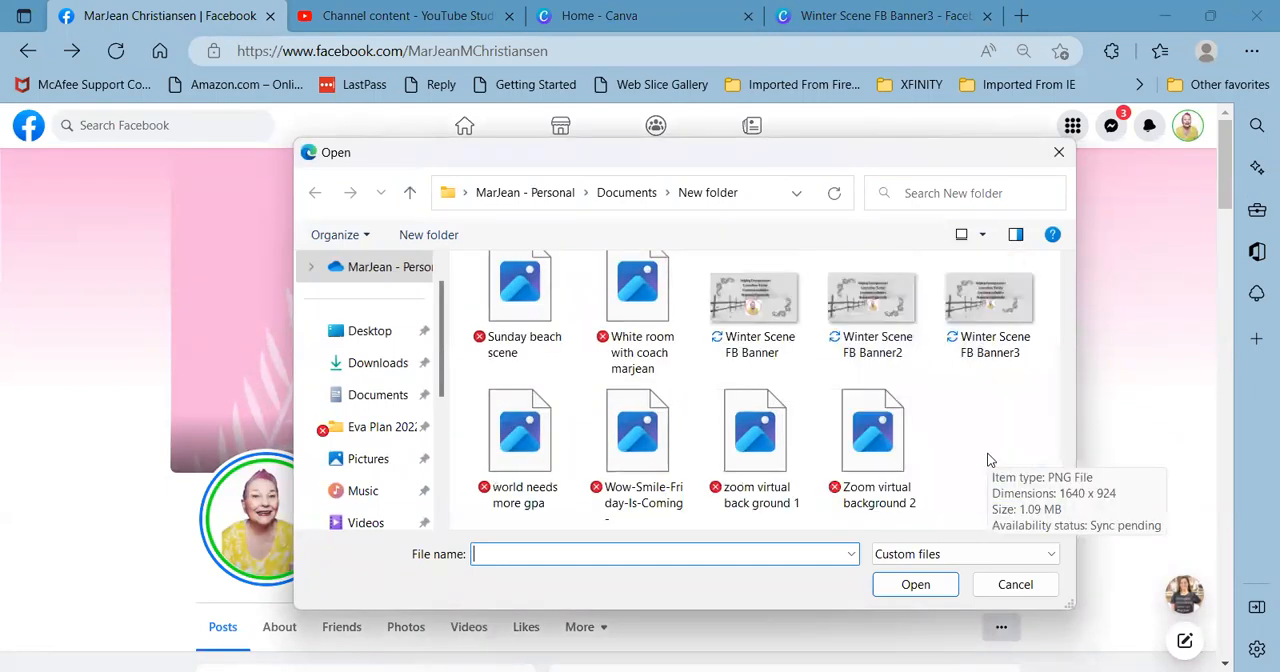
{"action": "double_click", "coordinate": [1003, 322]}
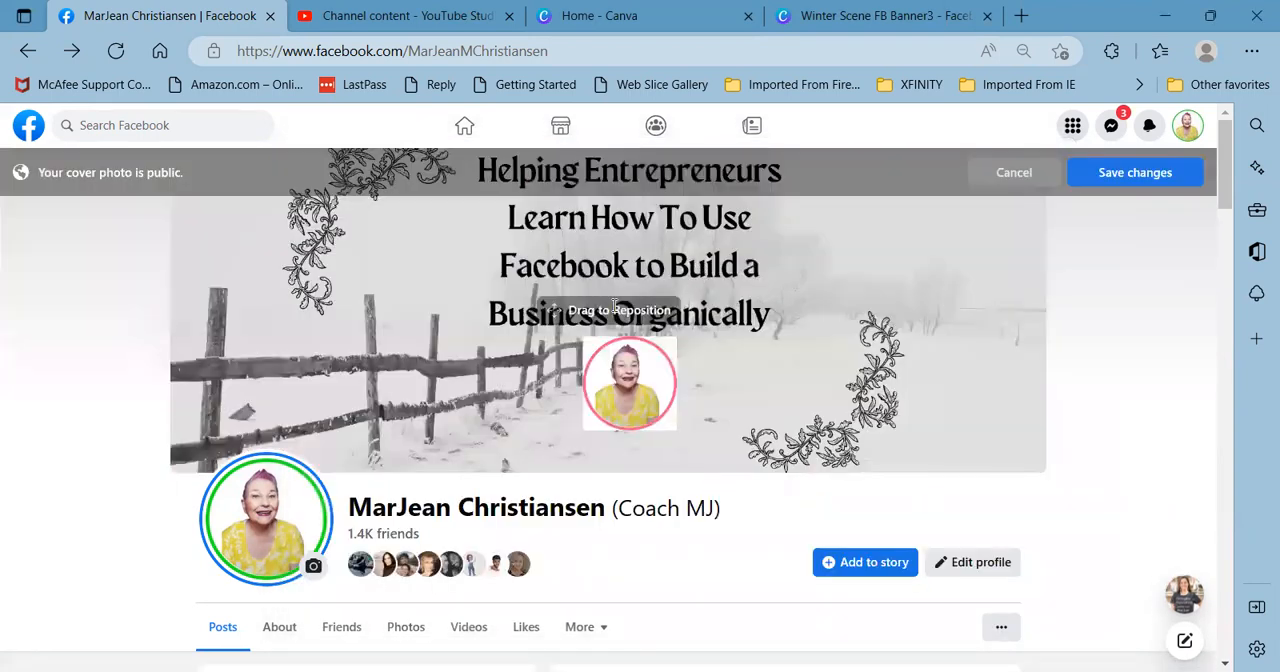
{"action": "left_click_drag", "start_coordinate": [747, 343], "coordinate": [737, 383]}
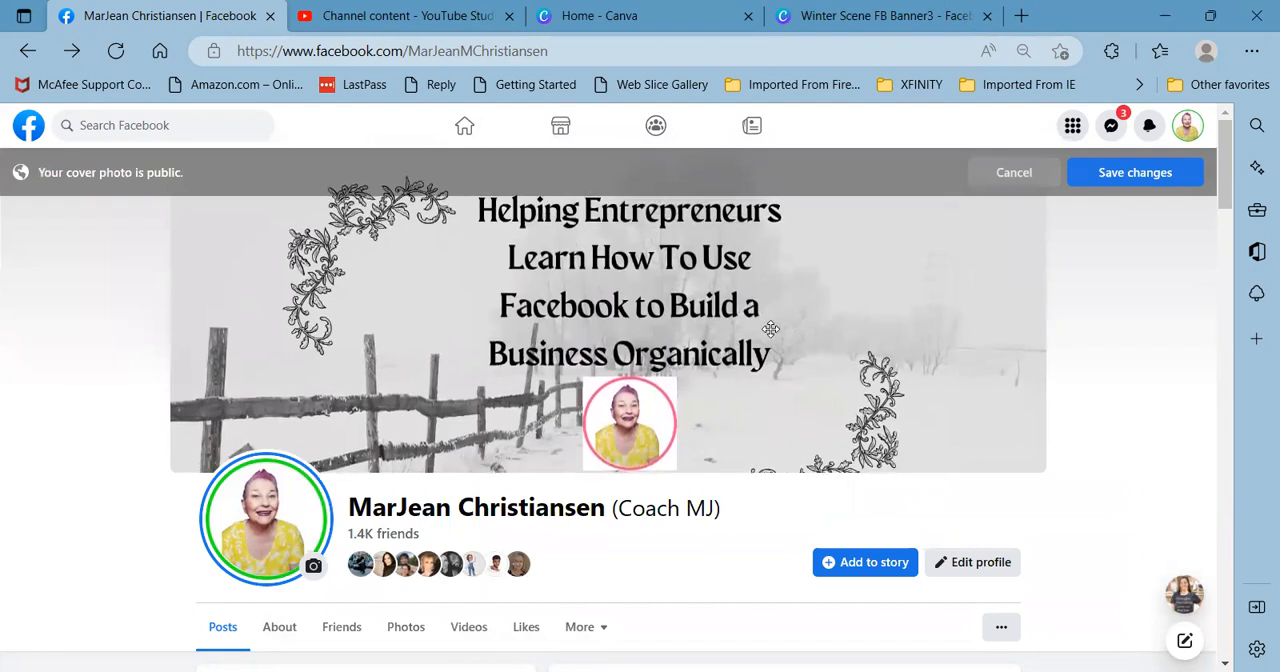
{"action": "mouse_move", "coordinate": [769, 335]}
{"action": "left_mouse_down"}
{"action": "mouse_move", "coordinate": [769, 160]}
{"action": "mouse_move", "coordinate": [769, 335]}
{"action": "left_mouse_up"}
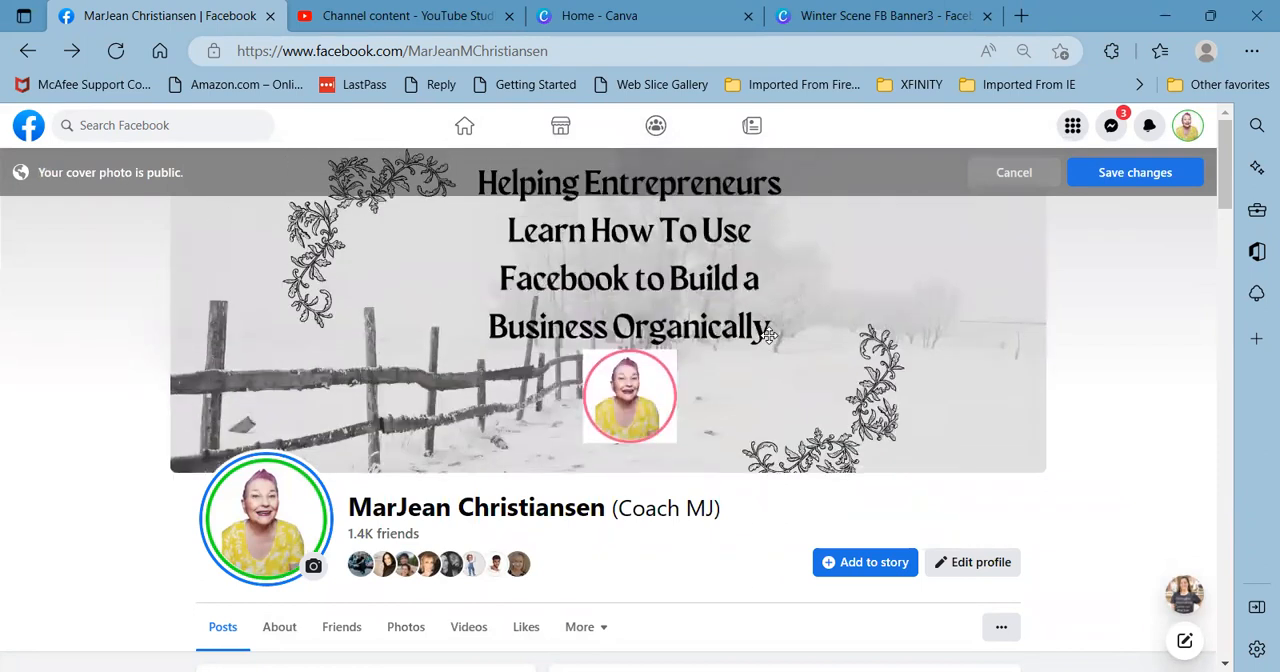